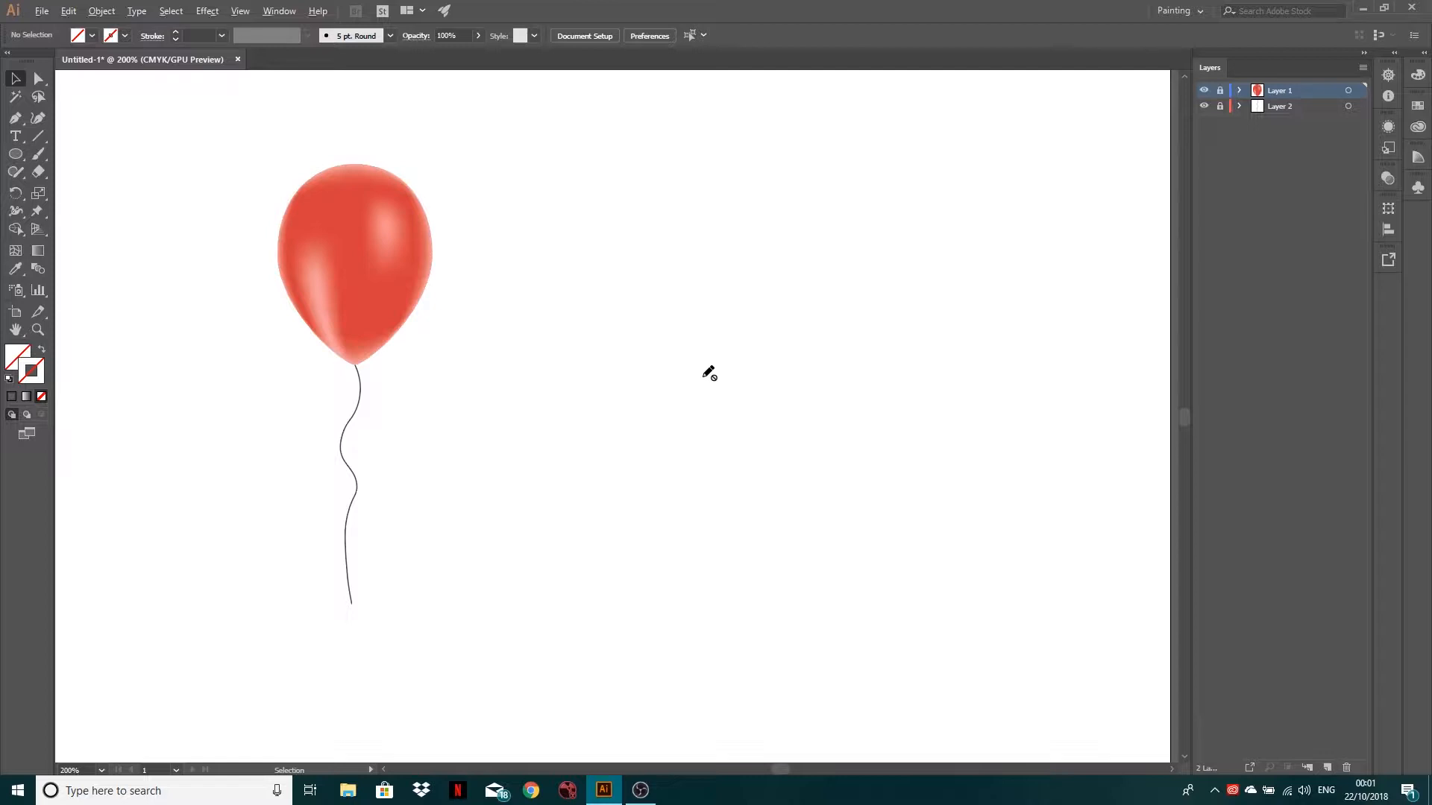
- Add a new layer above the others and draw an ellipse about 34 by 45 mm beside the finished balloon
scroll(709, 373, down, 1)
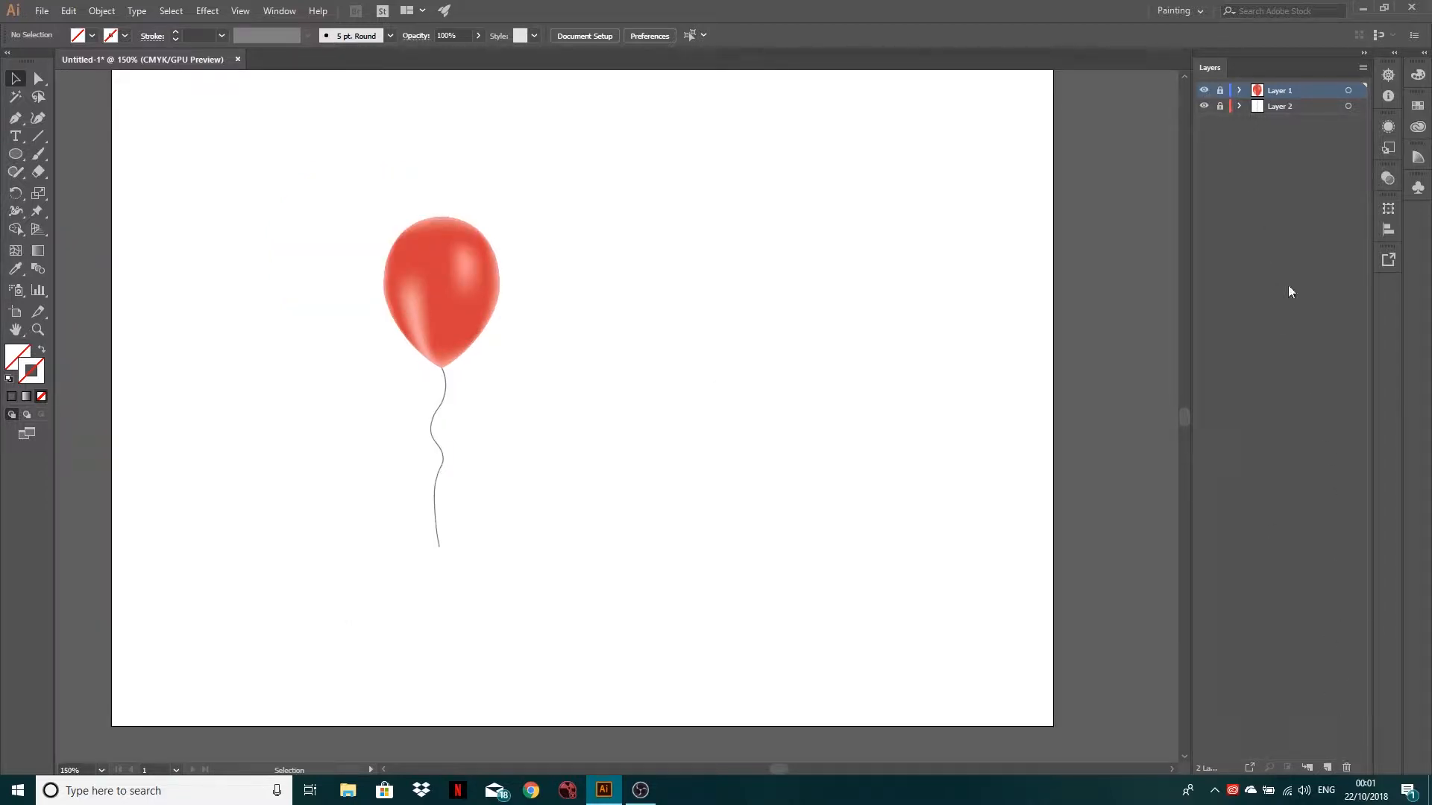
click(1328, 768)
scroll(522, 290, up, 1)
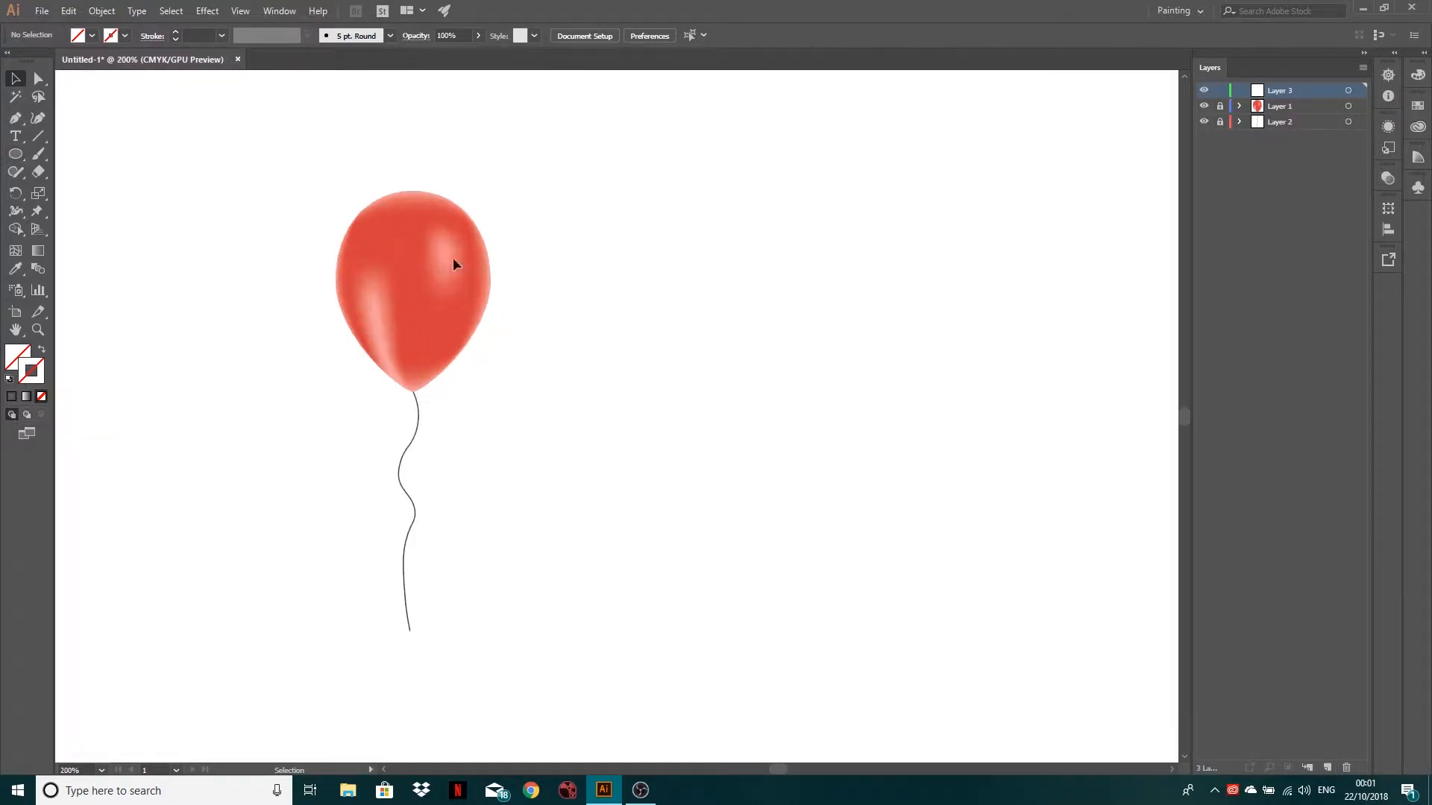
click(15, 155)
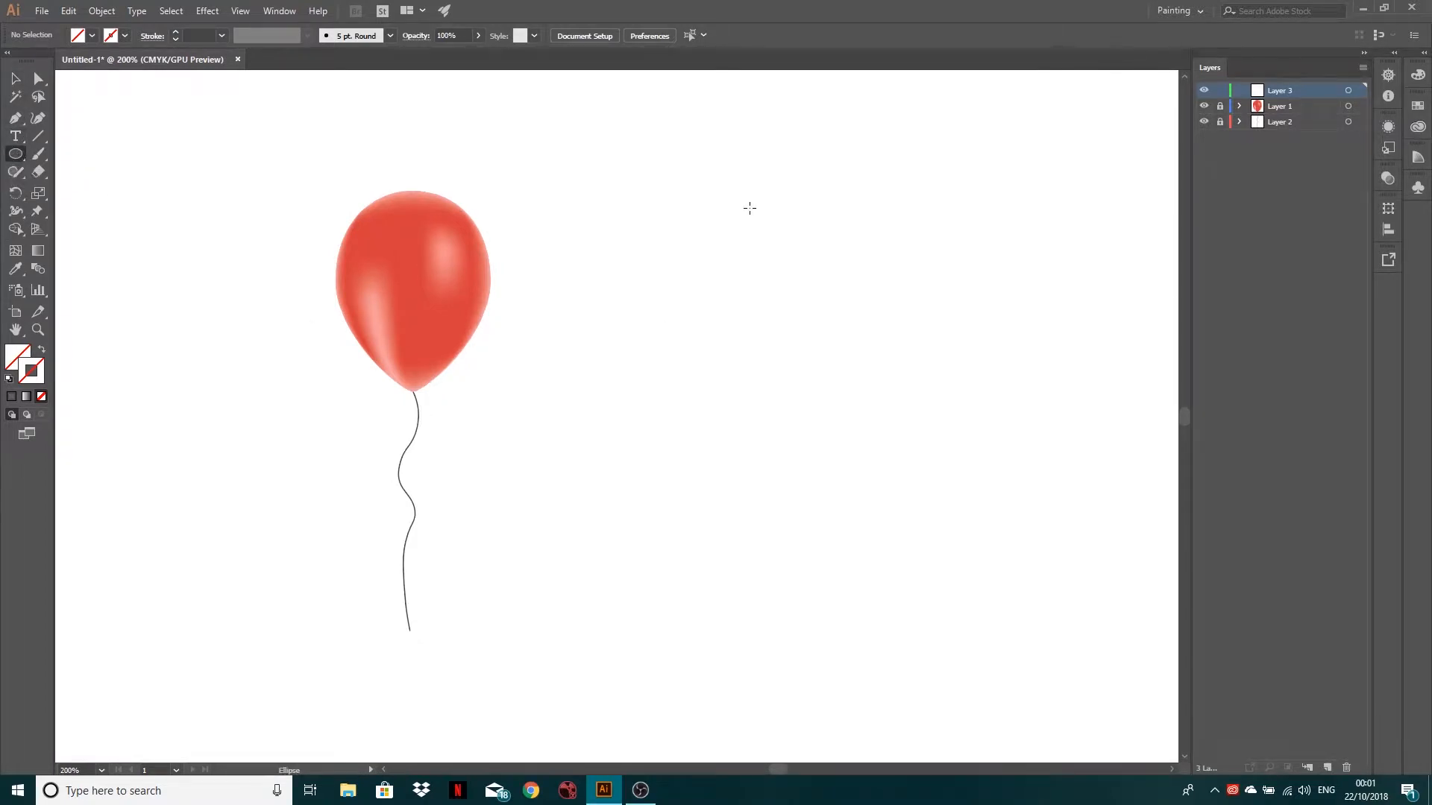
drag(749, 207, 888, 393)
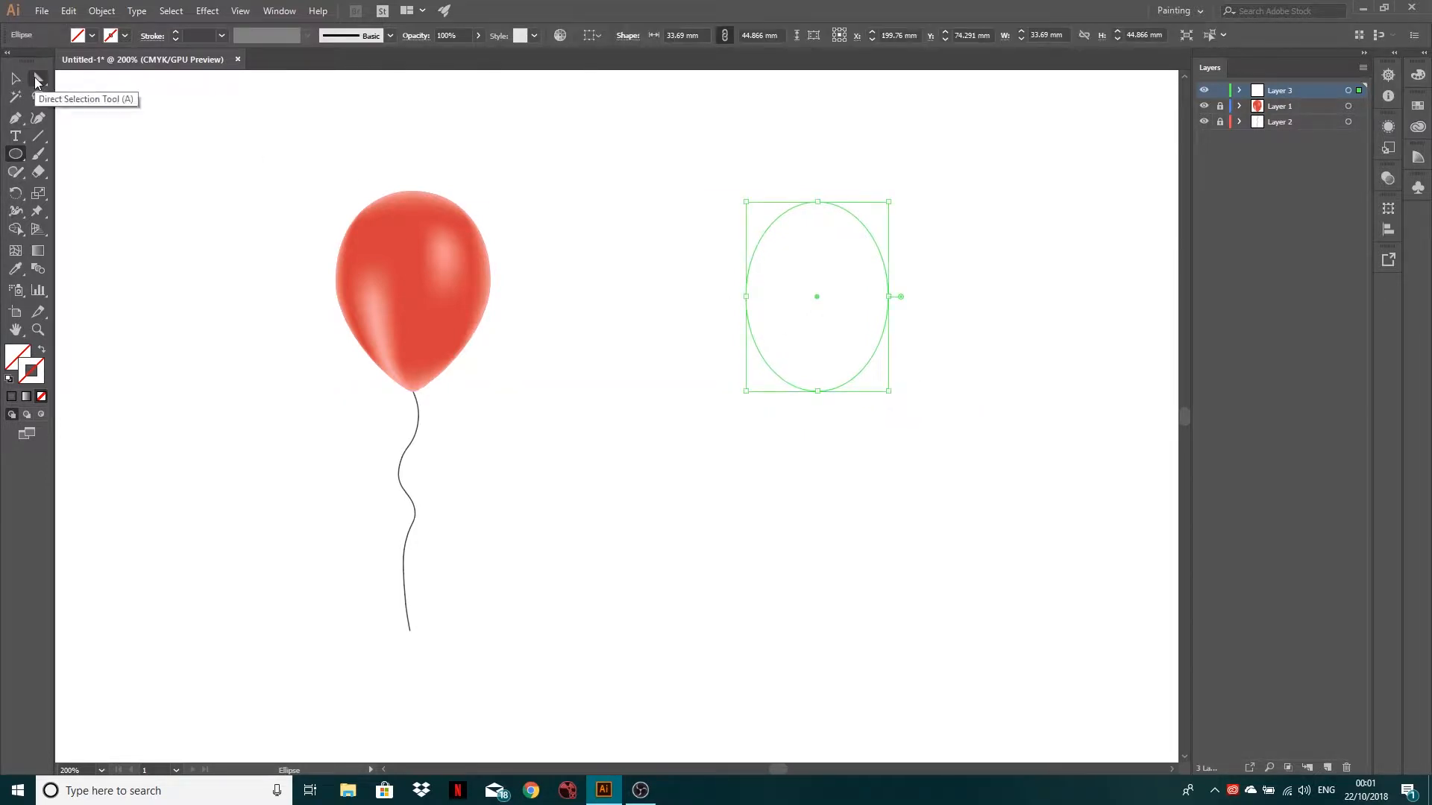
- Shorten the direction handles of the ellipse's bottom anchor point to taper the shape to a rounded tip
click(36, 80)
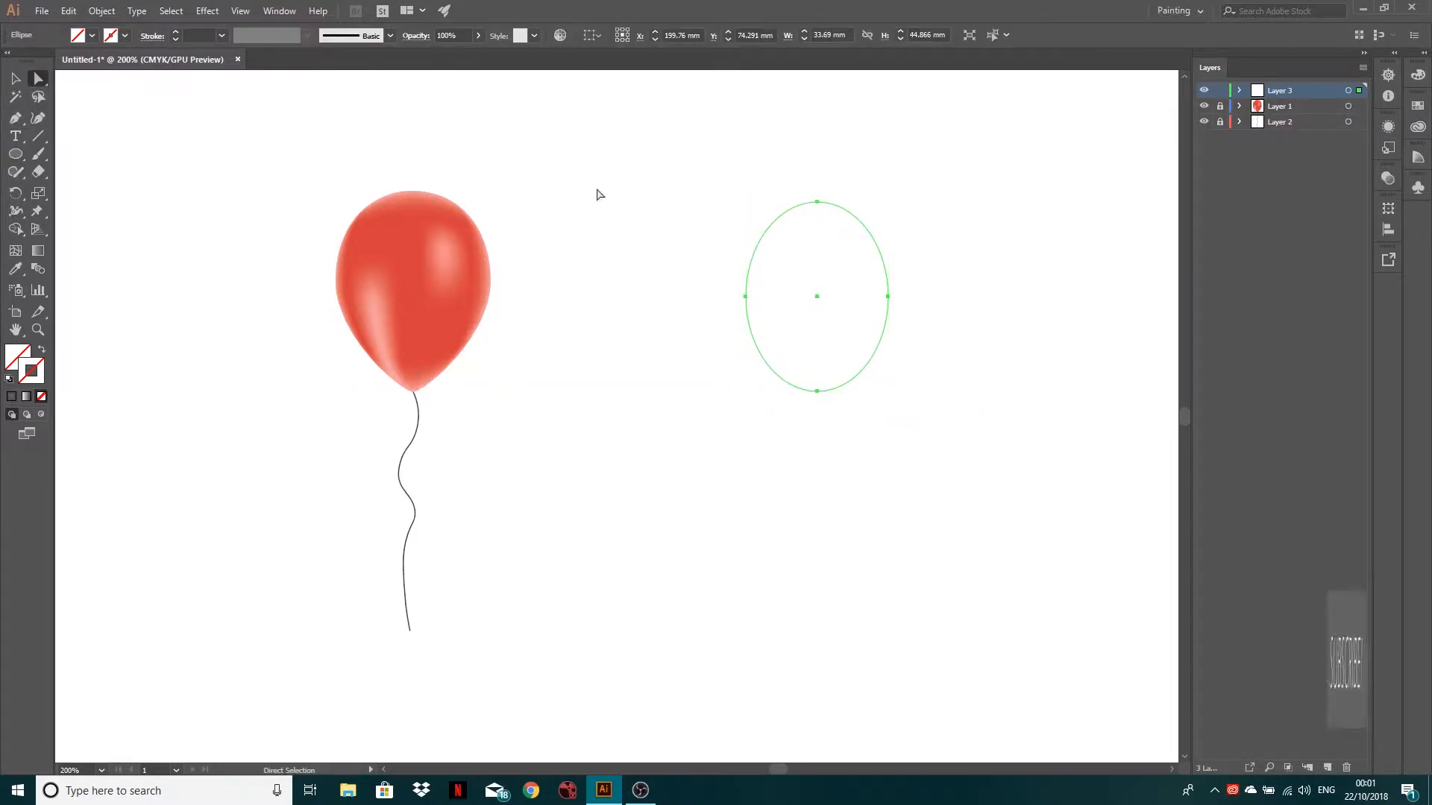
click(817, 391)
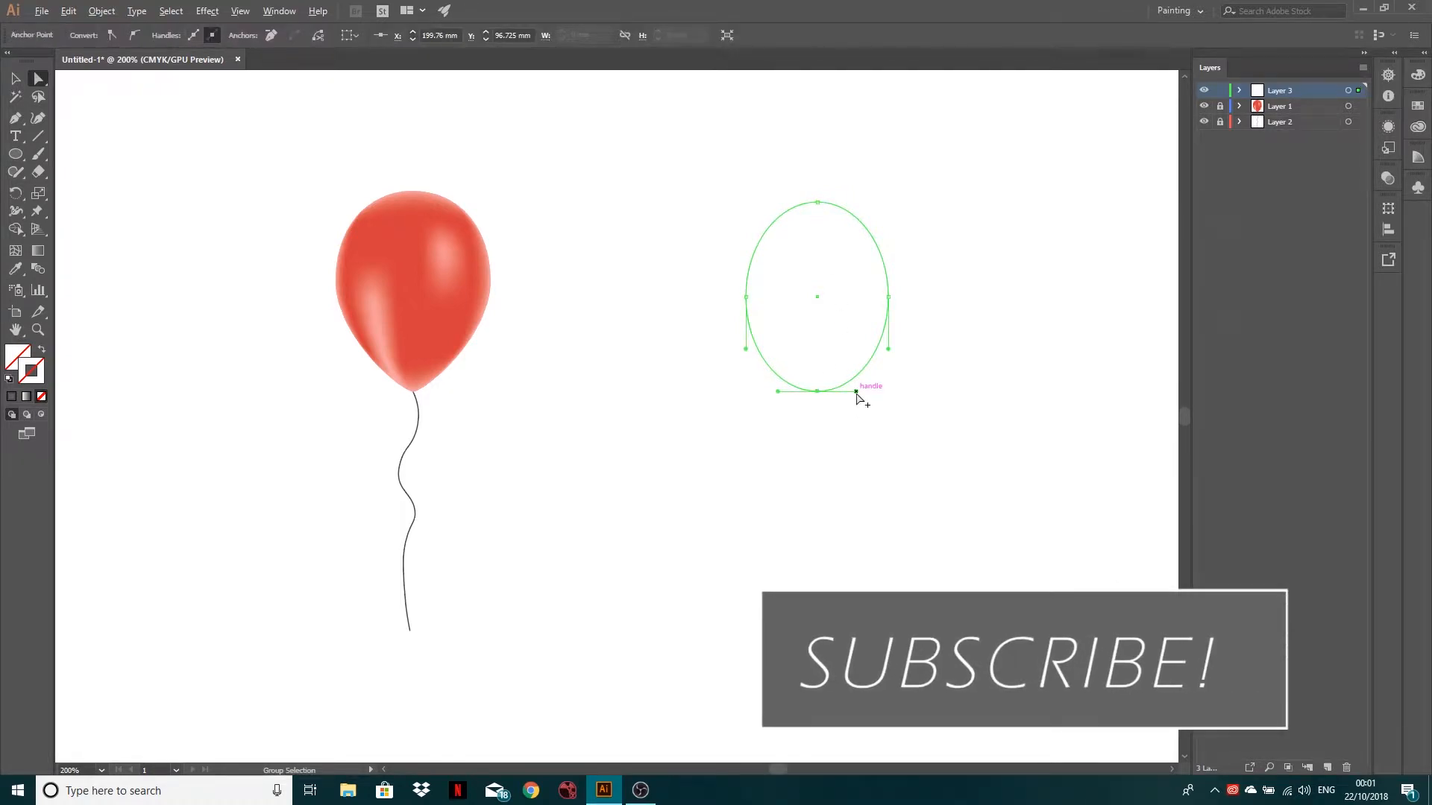
drag(856, 392, 808, 391)
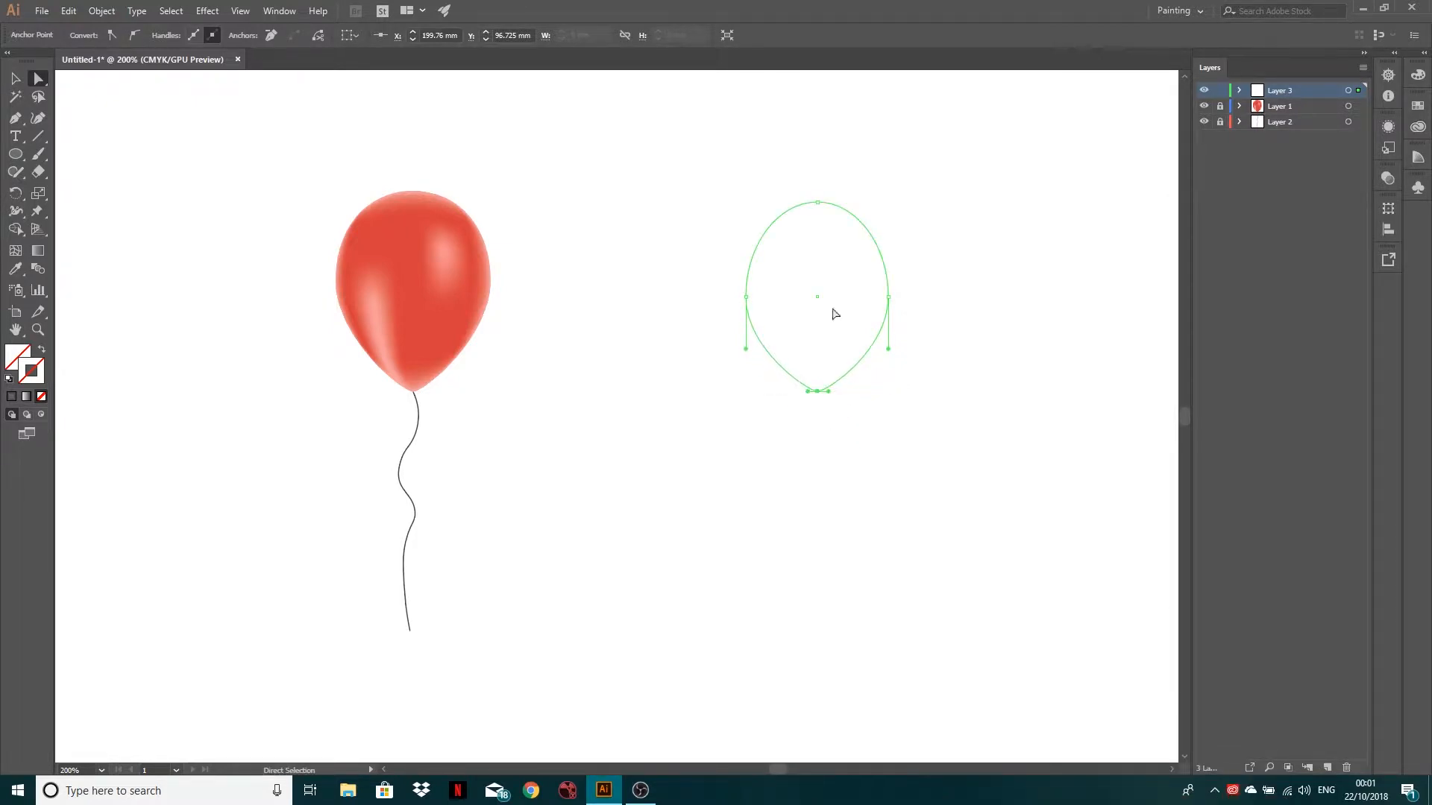
- Refine the balloon outline by moving its top and bottom anchor points down slightly, along with the two side anchors
drag(817, 206, 817, 222)
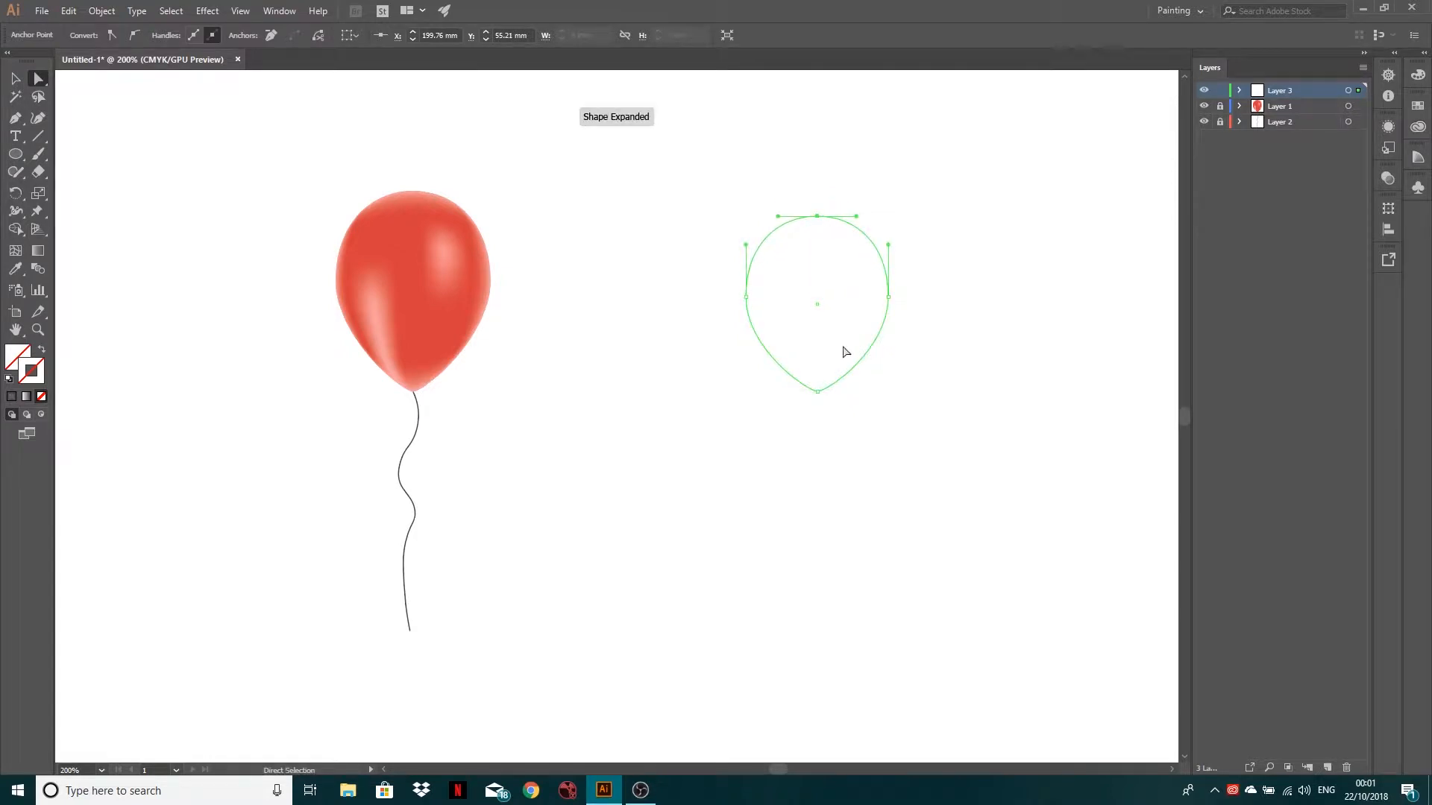
click(818, 393)
drag(819, 396, 821, 407)
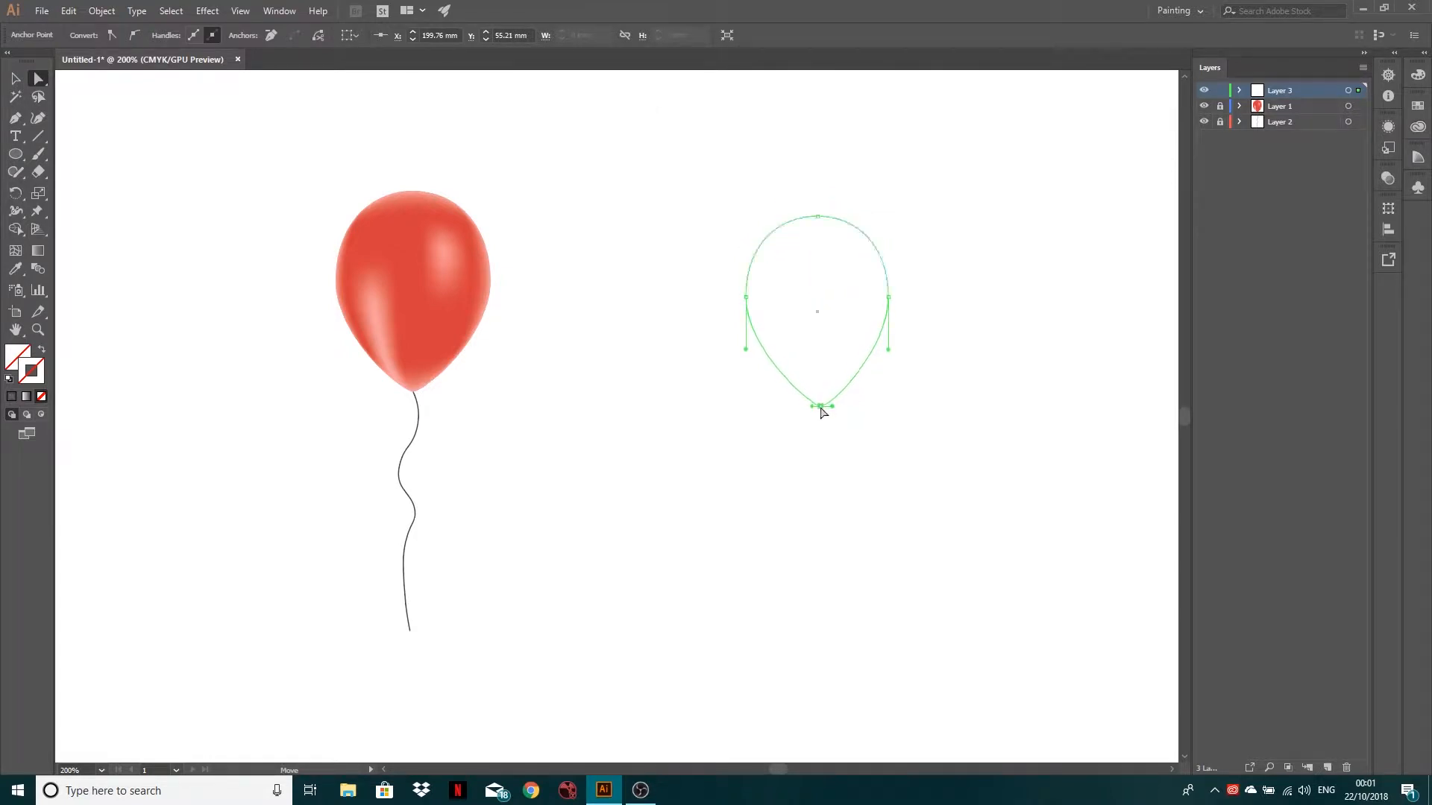
drag(704, 187, 966, 333)
drag(817, 217, 814, 222)
click(807, 220)
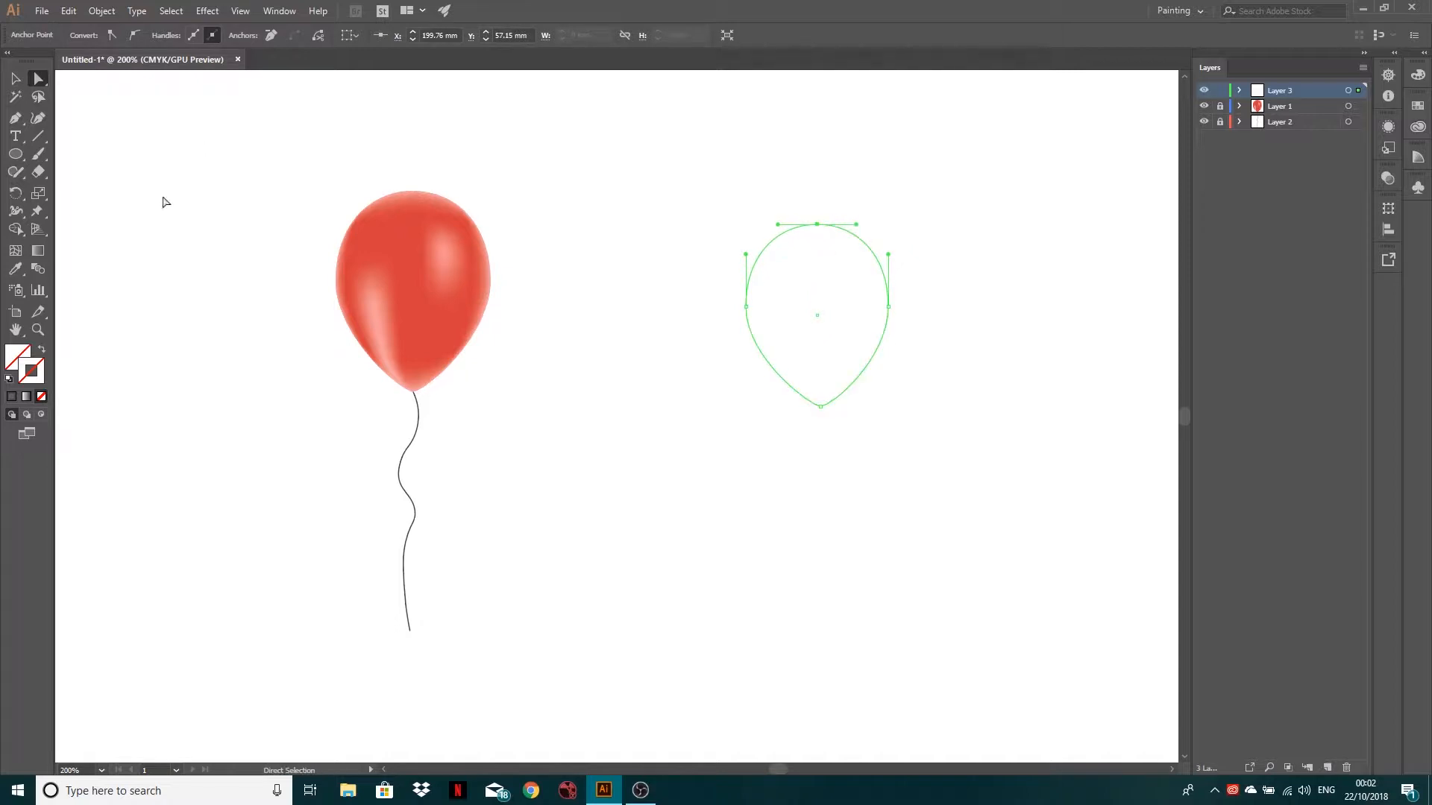
- Fill the balloon shape with red E0363F and shift it slightly upward on the artboard
double_click(16, 353)
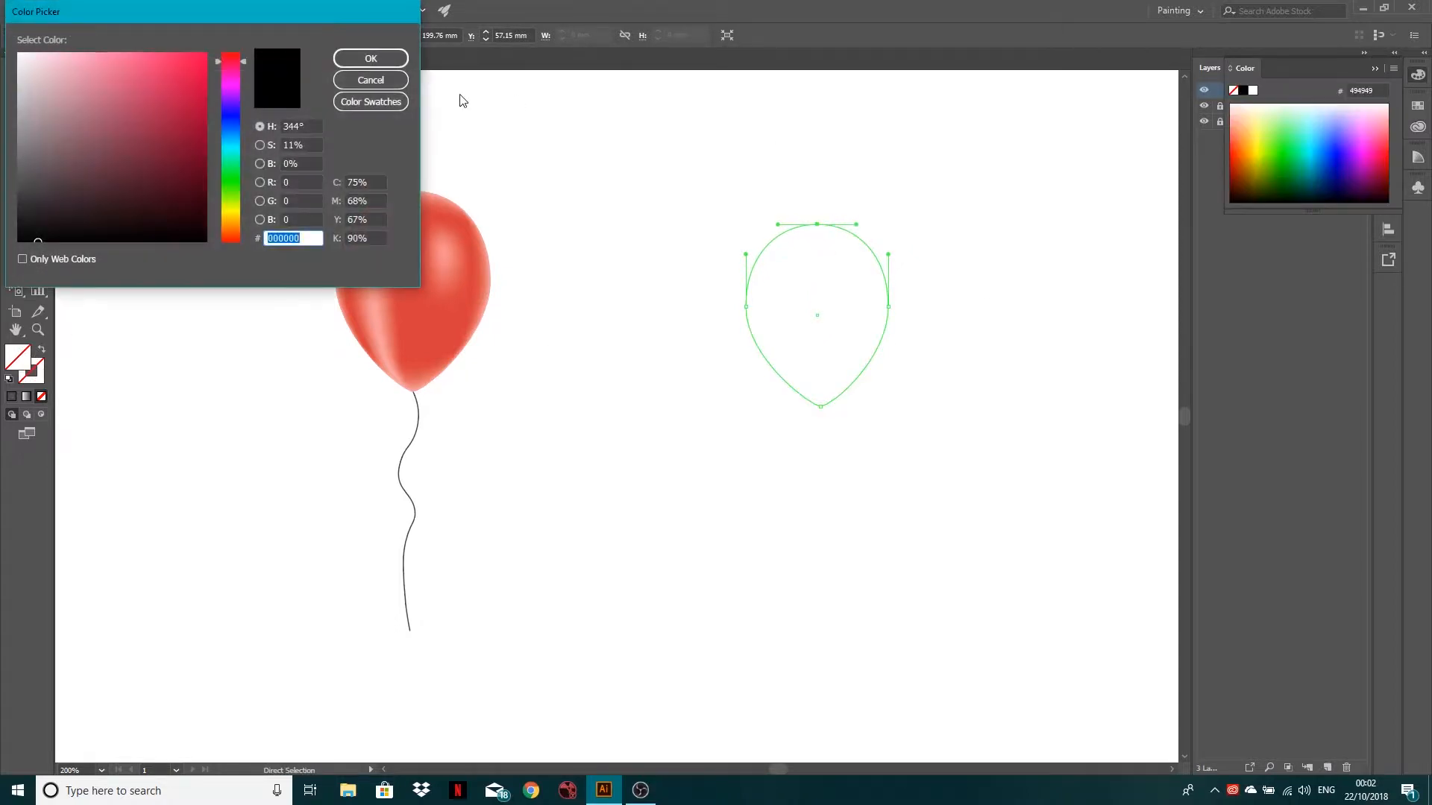
mouse_move(171, 91)
mouse_down()
mouse_move(236, 48)
mouse_move(161, 75)
mouse_up()
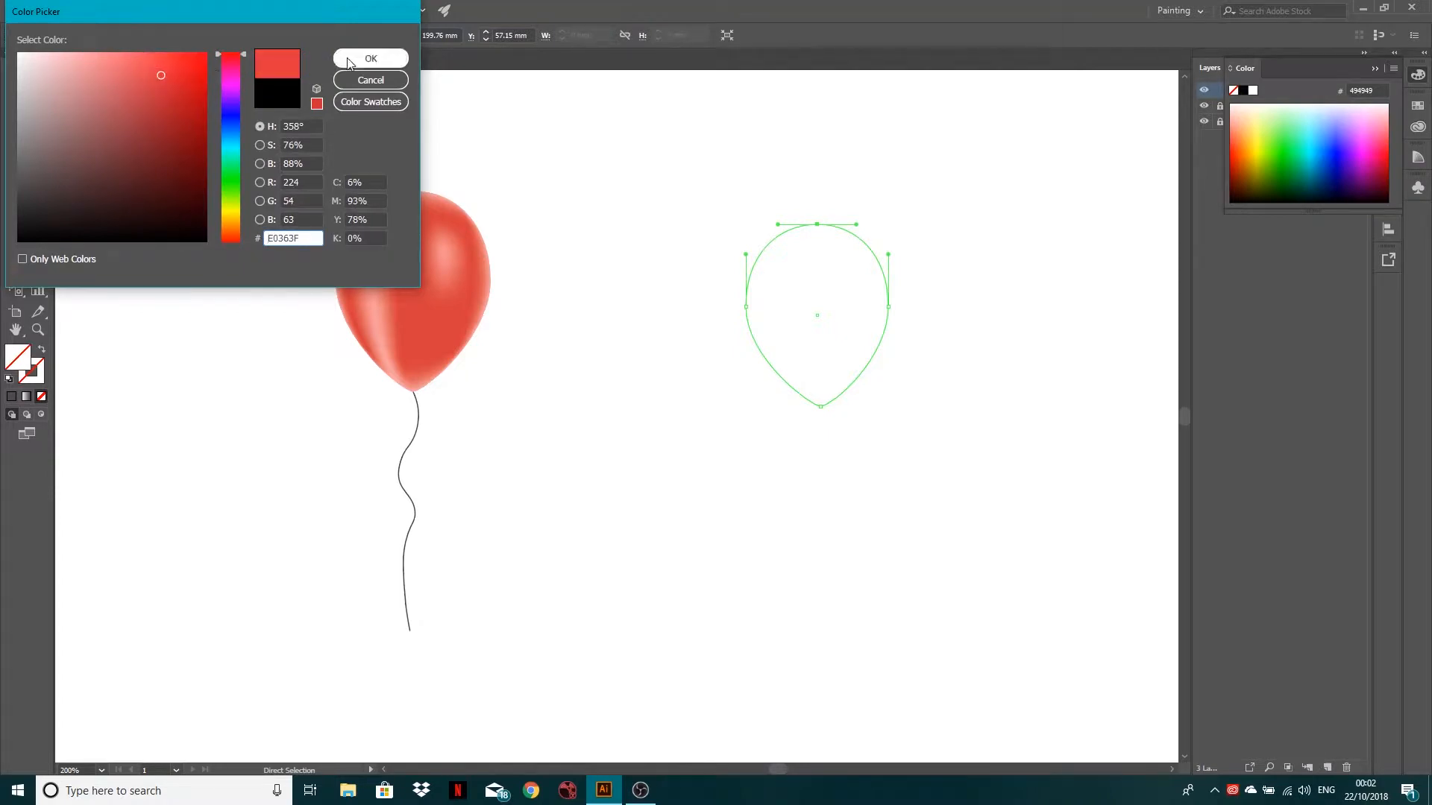
click(355, 59)
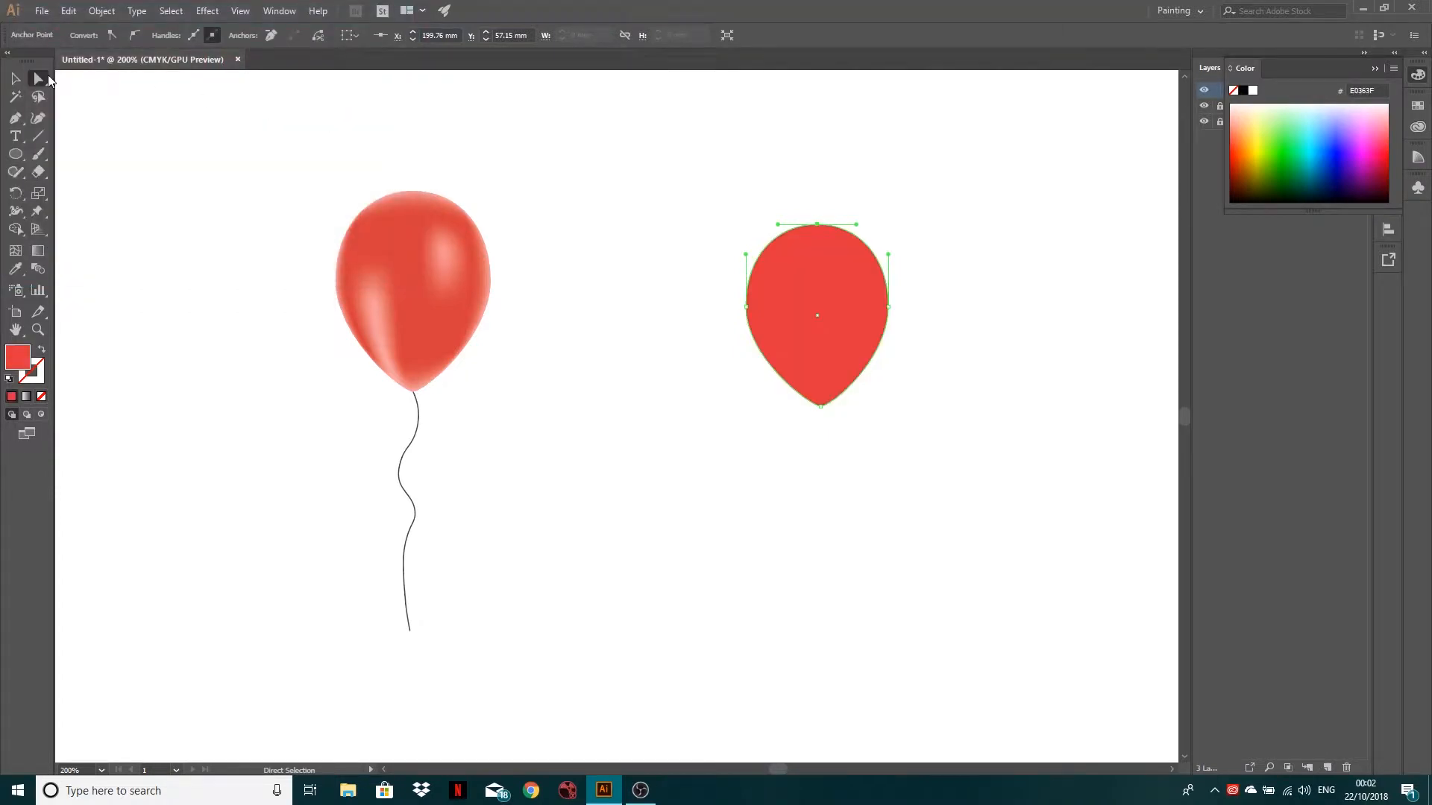
click(17, 79)
click(531, 214)
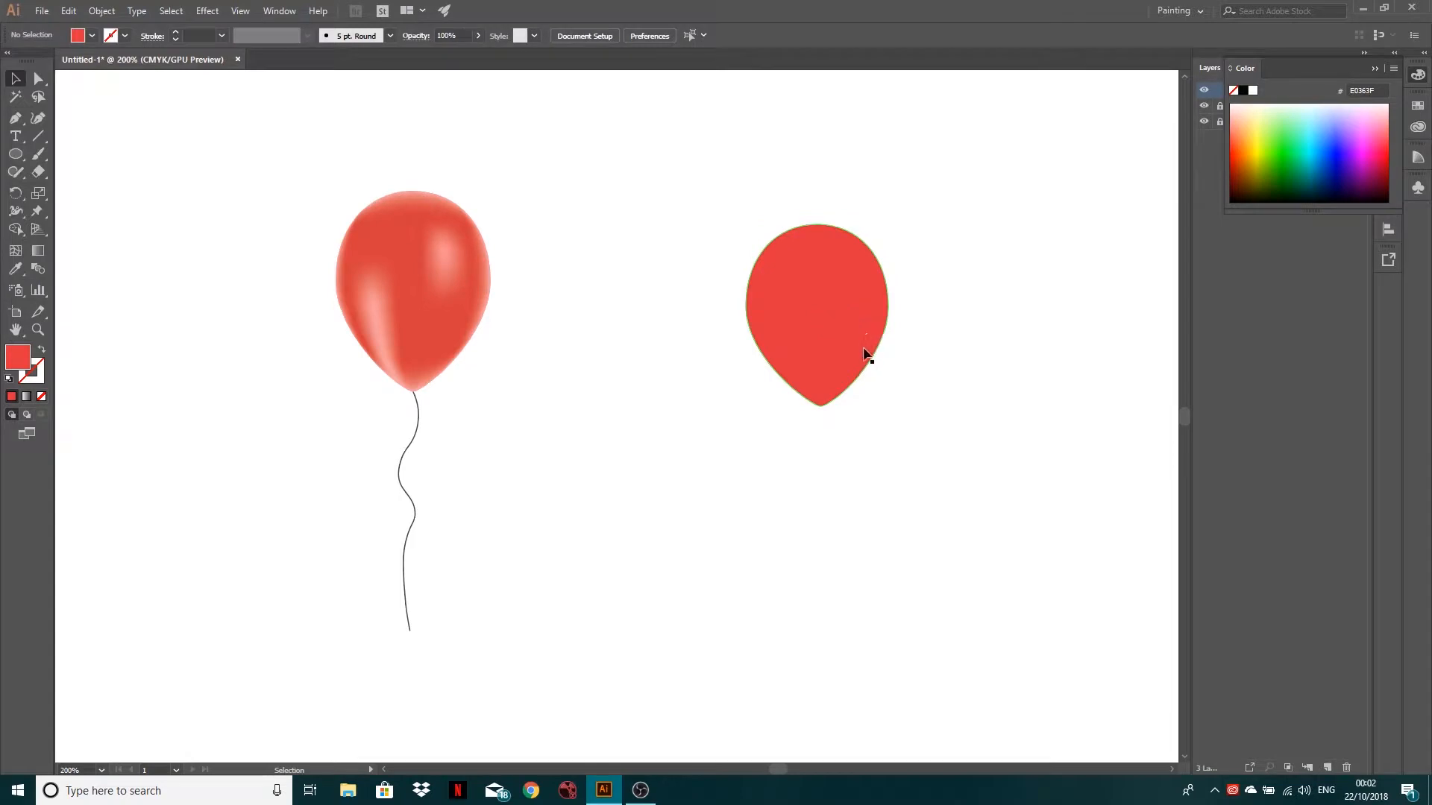
drag(864, 348, 863, 324)
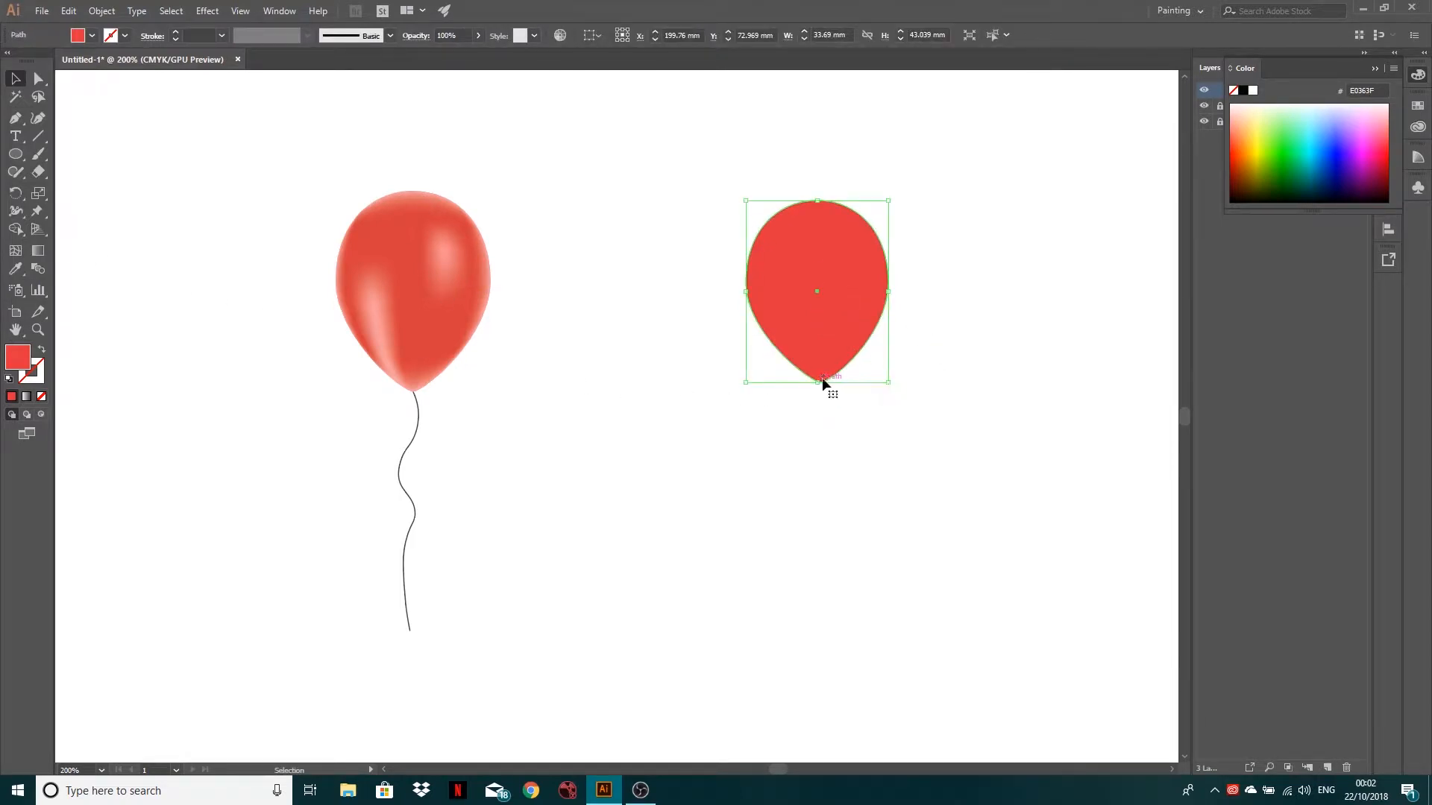
- Add gradient mesh rows across the red balloon's upper, middle and lower parts and columns near both sides
click(15, 252)
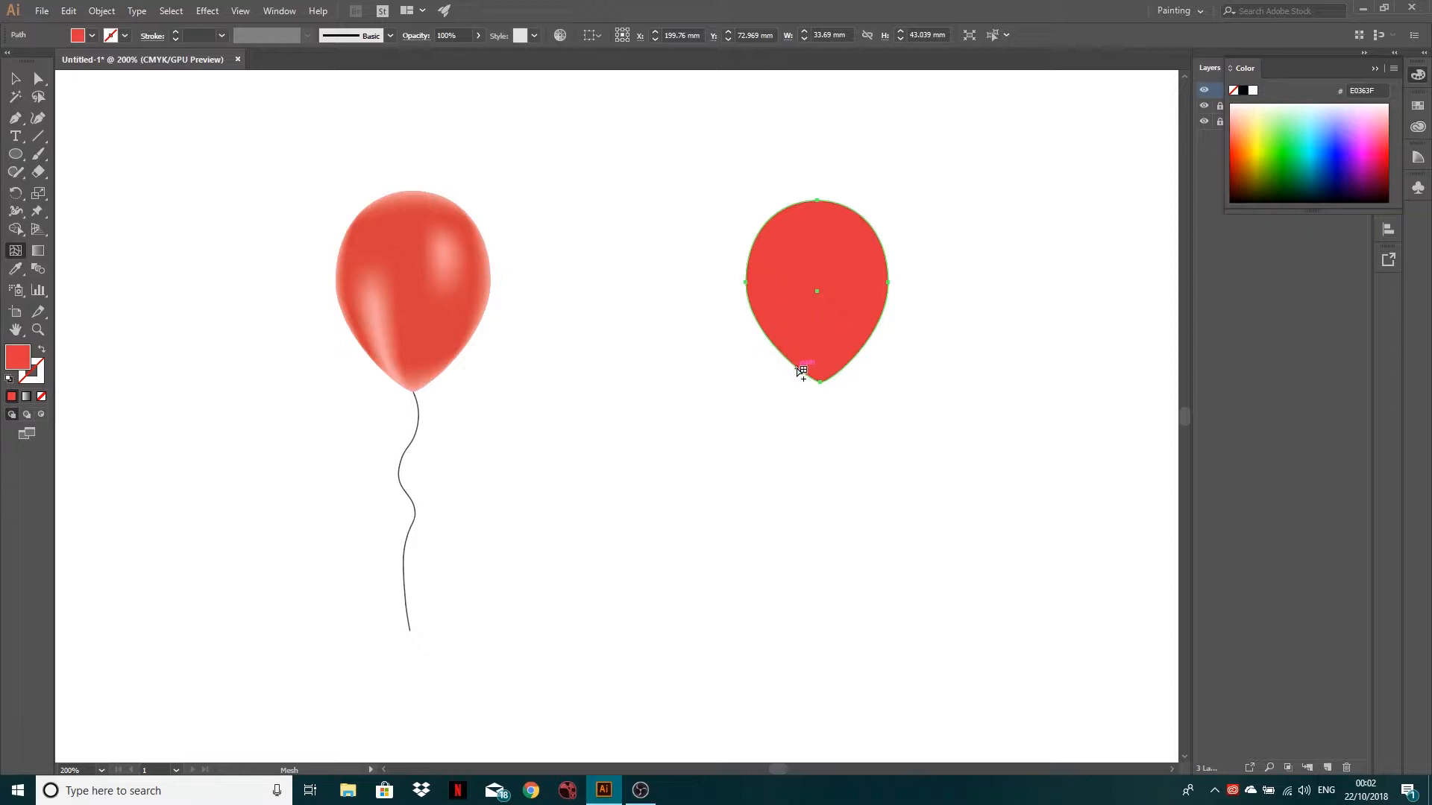
click(758, 319)
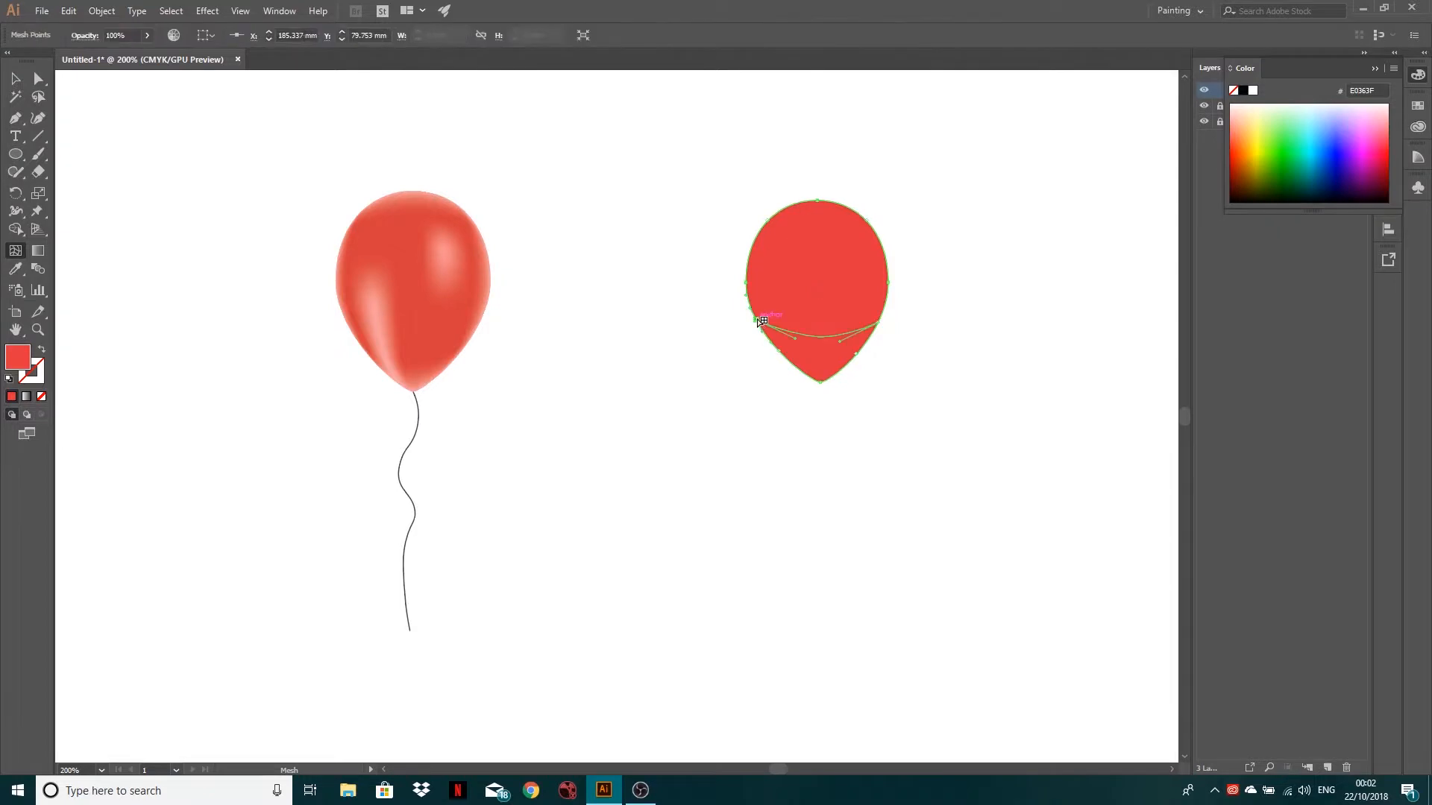
click(759, 234)
drag(787, 332, 757, 320)
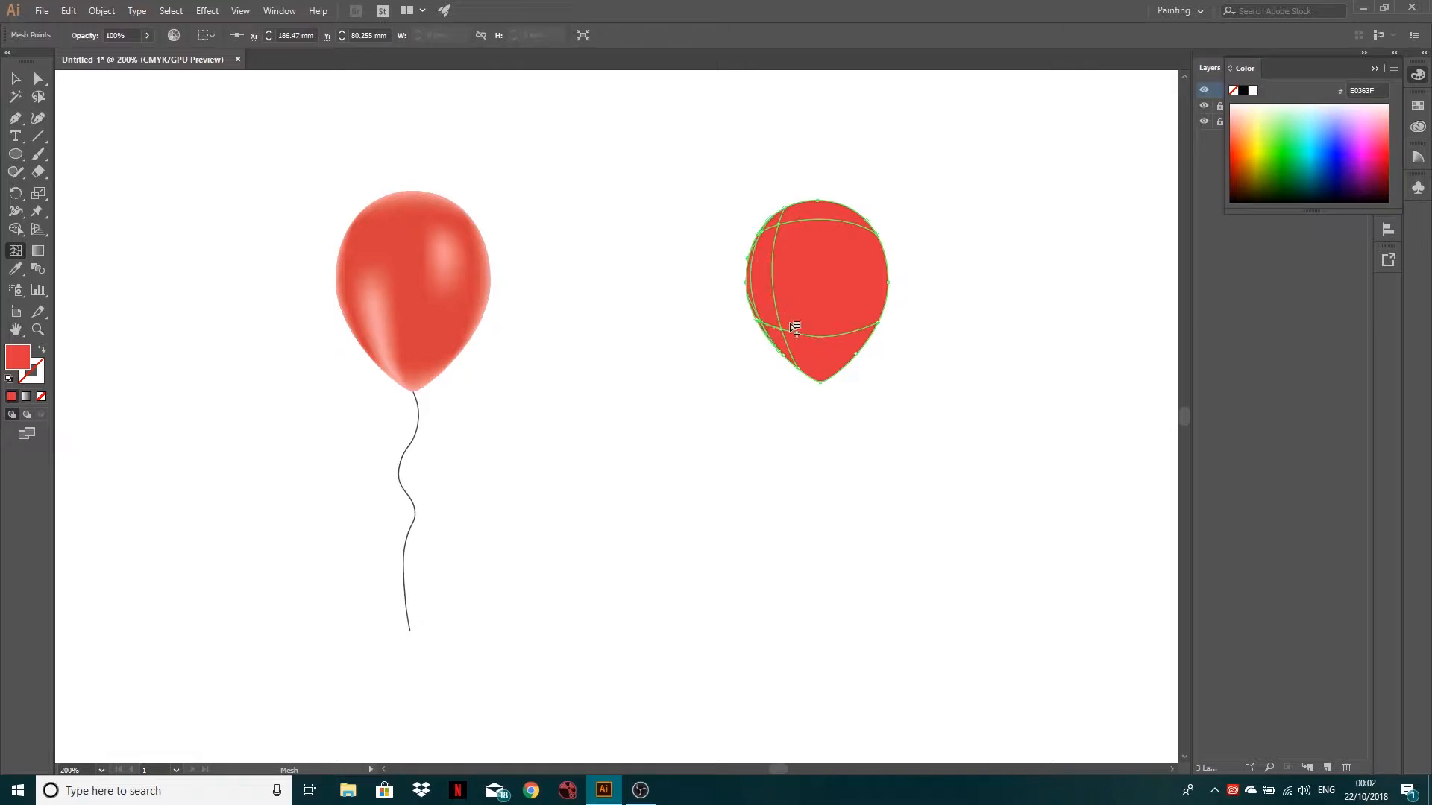
click(860, 333)
click(773, 276)
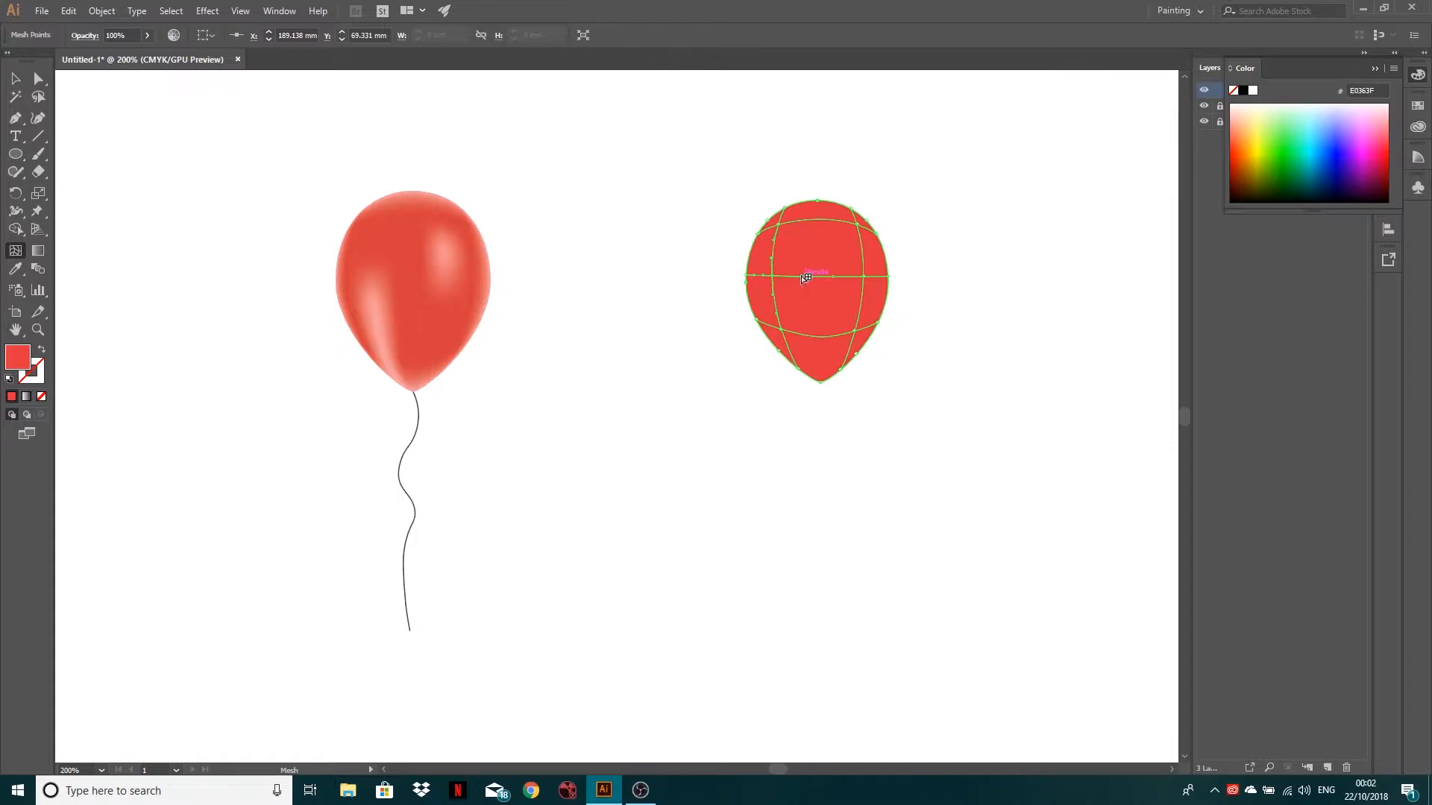
- Add two mesh columns through the balloon's centre and extra ones near its sides, undoing the stray row near the top, and deselect it
click(801, 221)
click(833, 217)
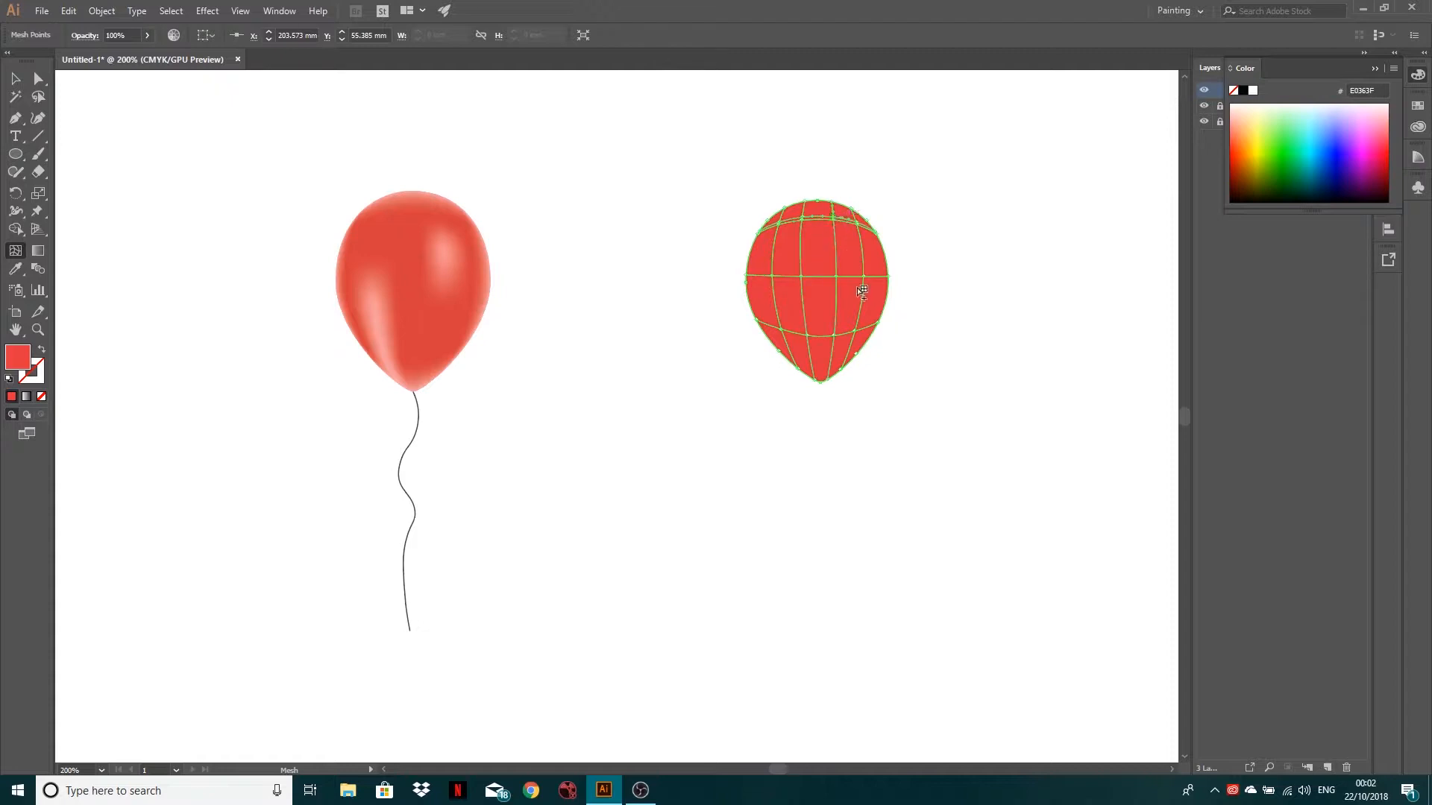
key(ctrl)
key(ctrl+z)
click(836, 223)
click(870, 276)
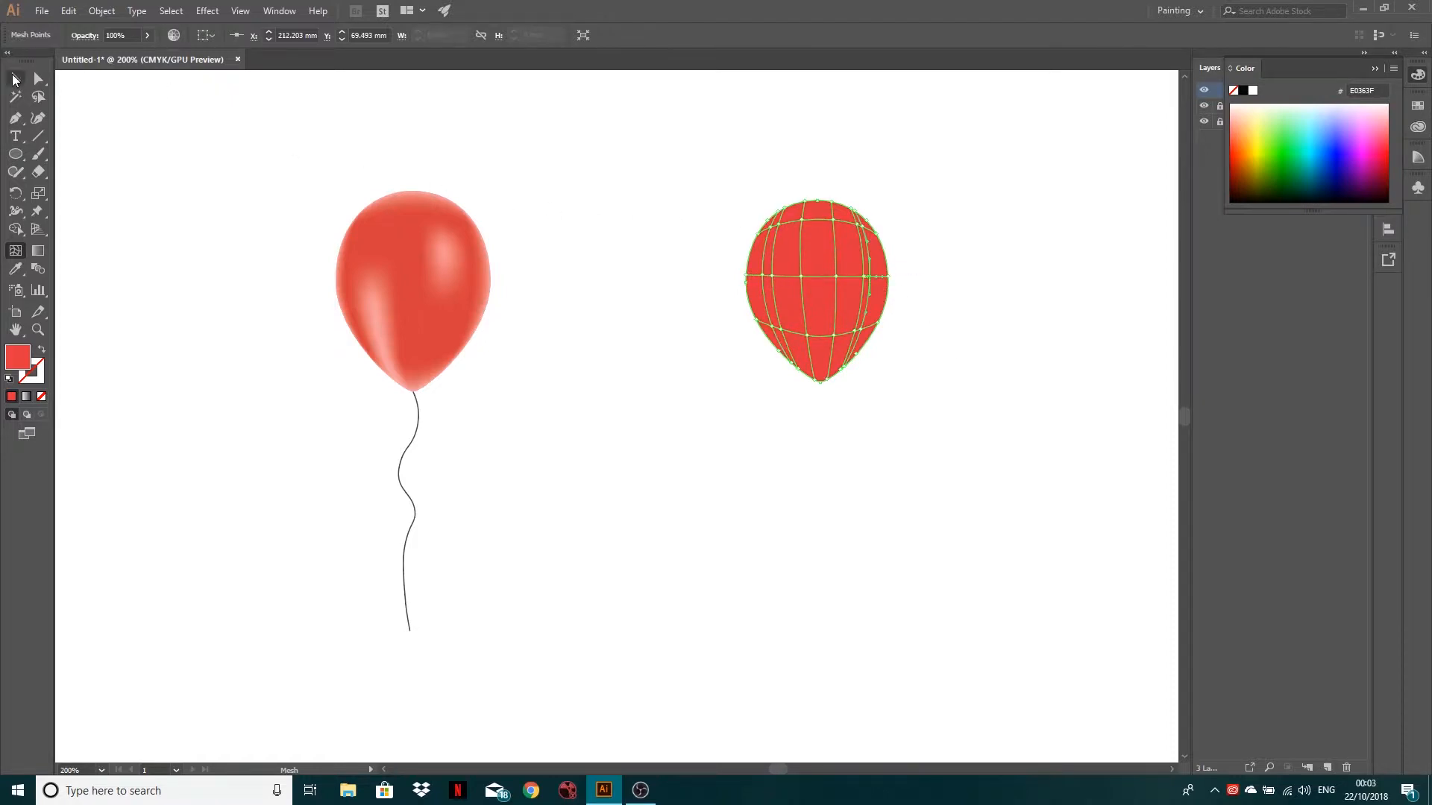
click(13, 79)
click(530, 316)
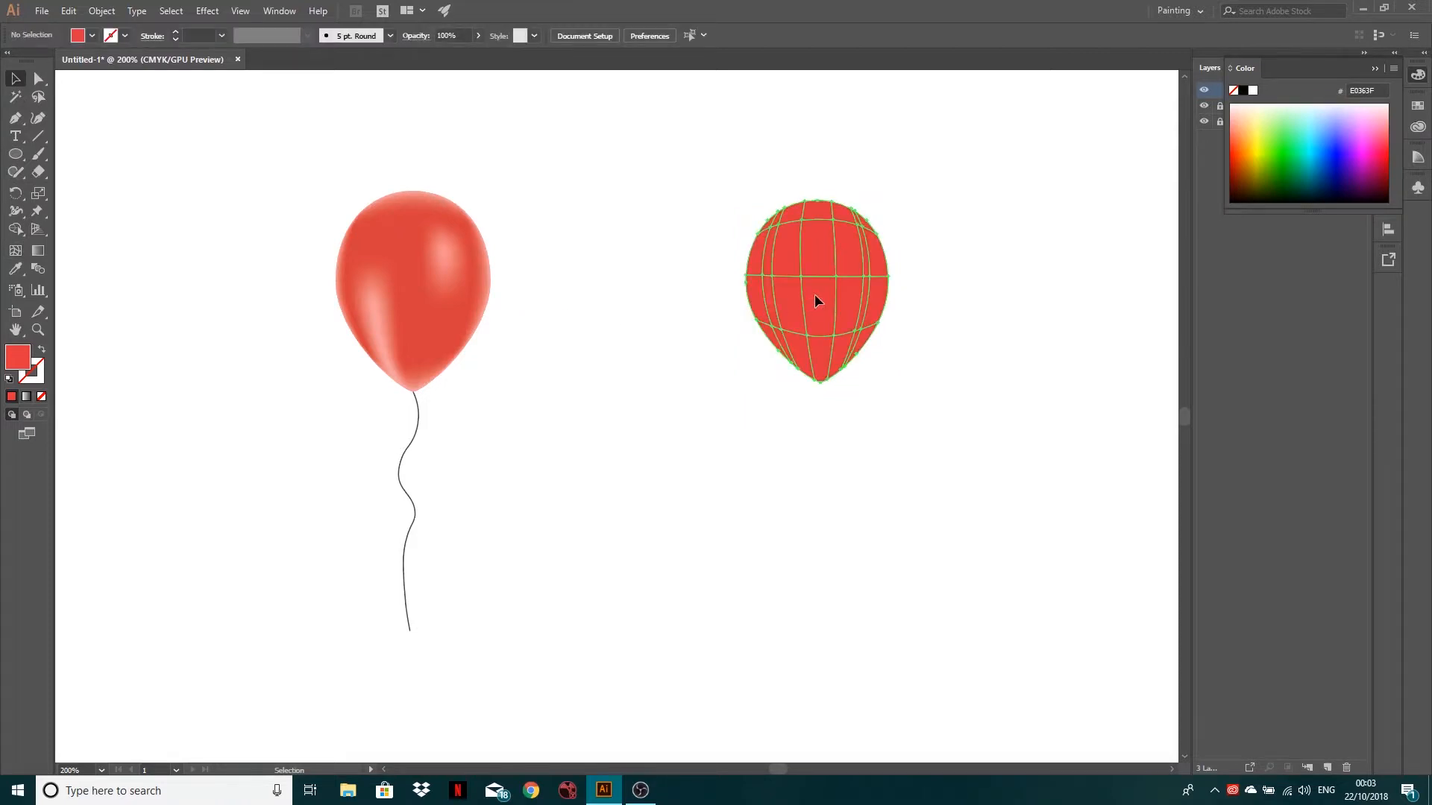
- Select the mesh points along the new balloon's outer edge and set their color to light pink FF9999
click(814, 296)
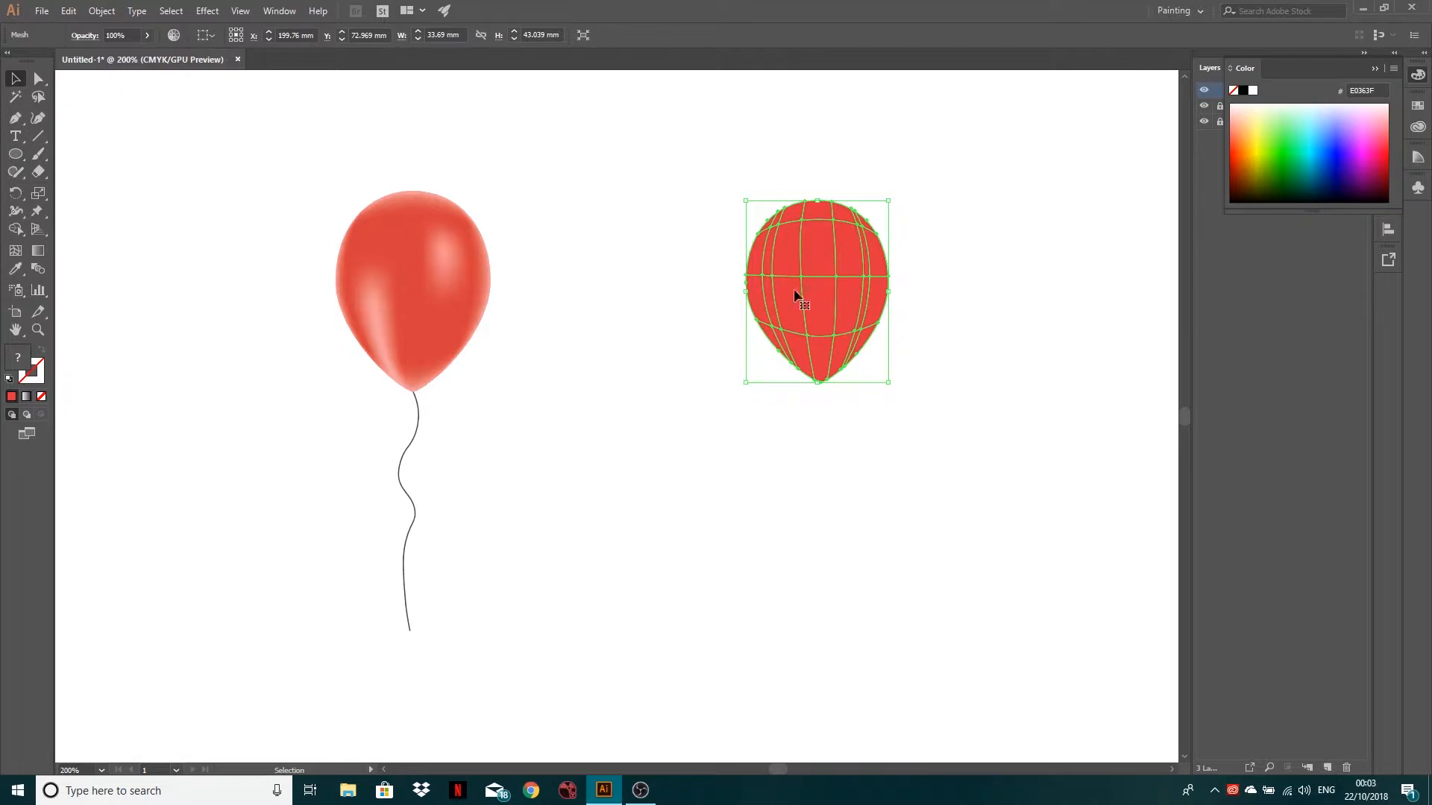
click(37, 79)
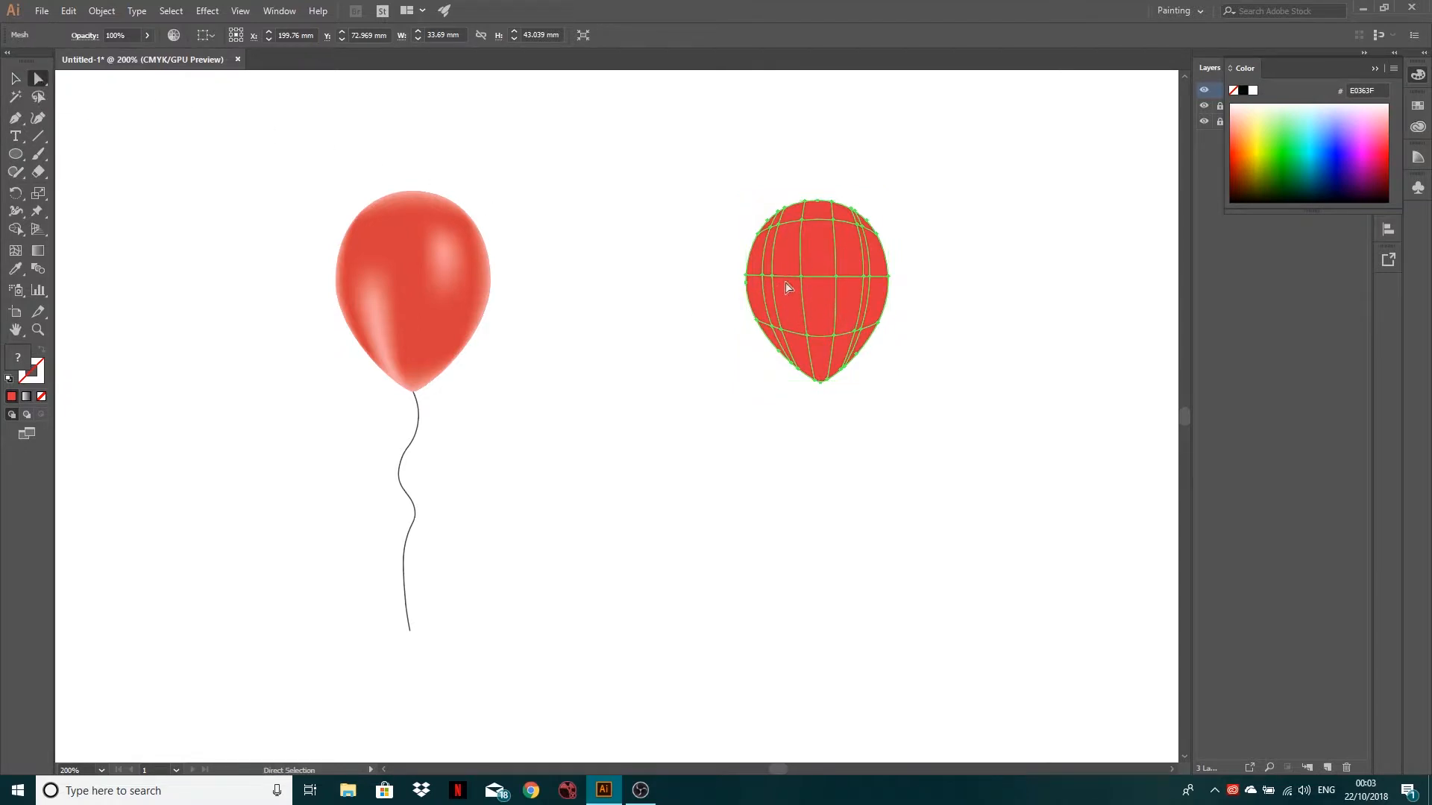
click(802, 278)
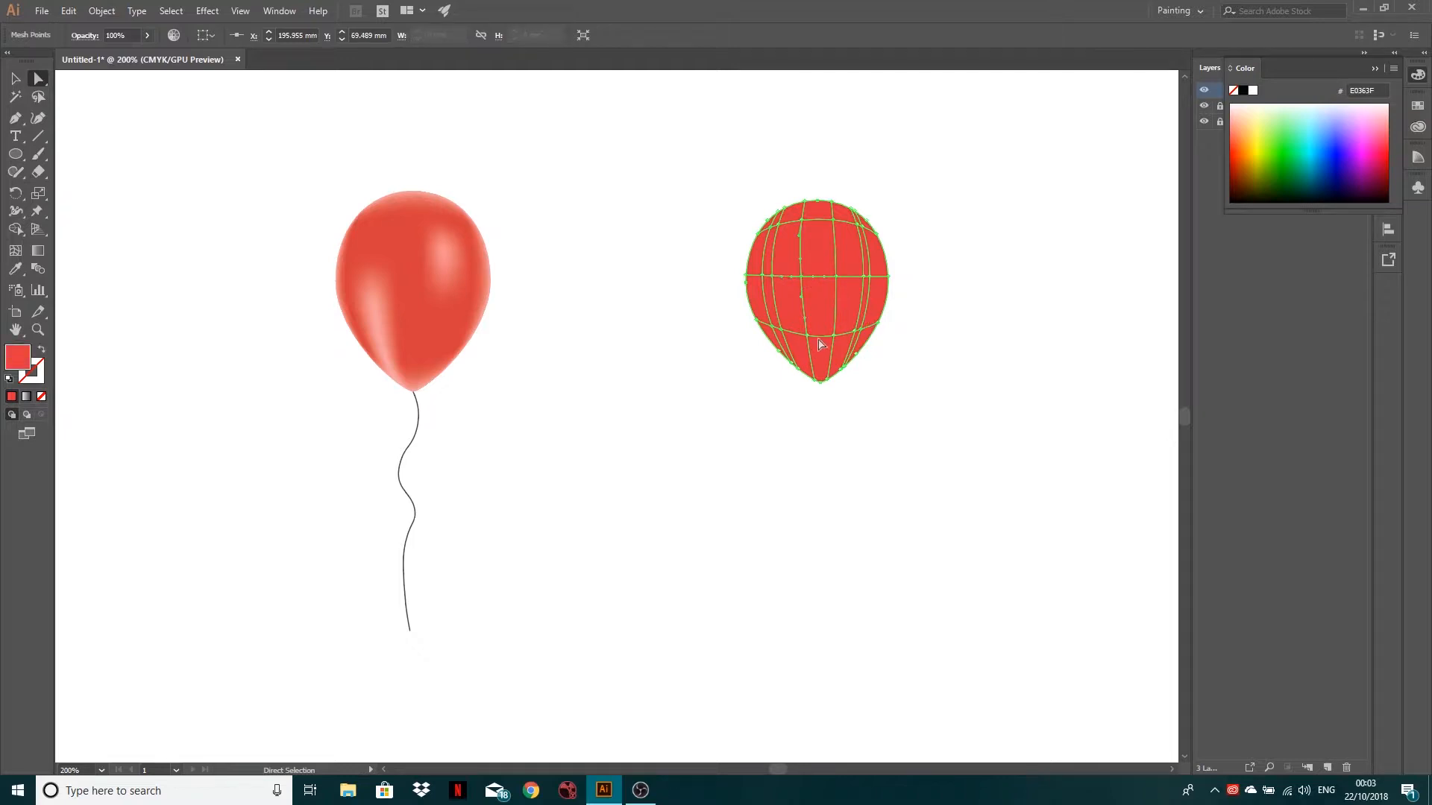
scroll(816, 307, up, 1)
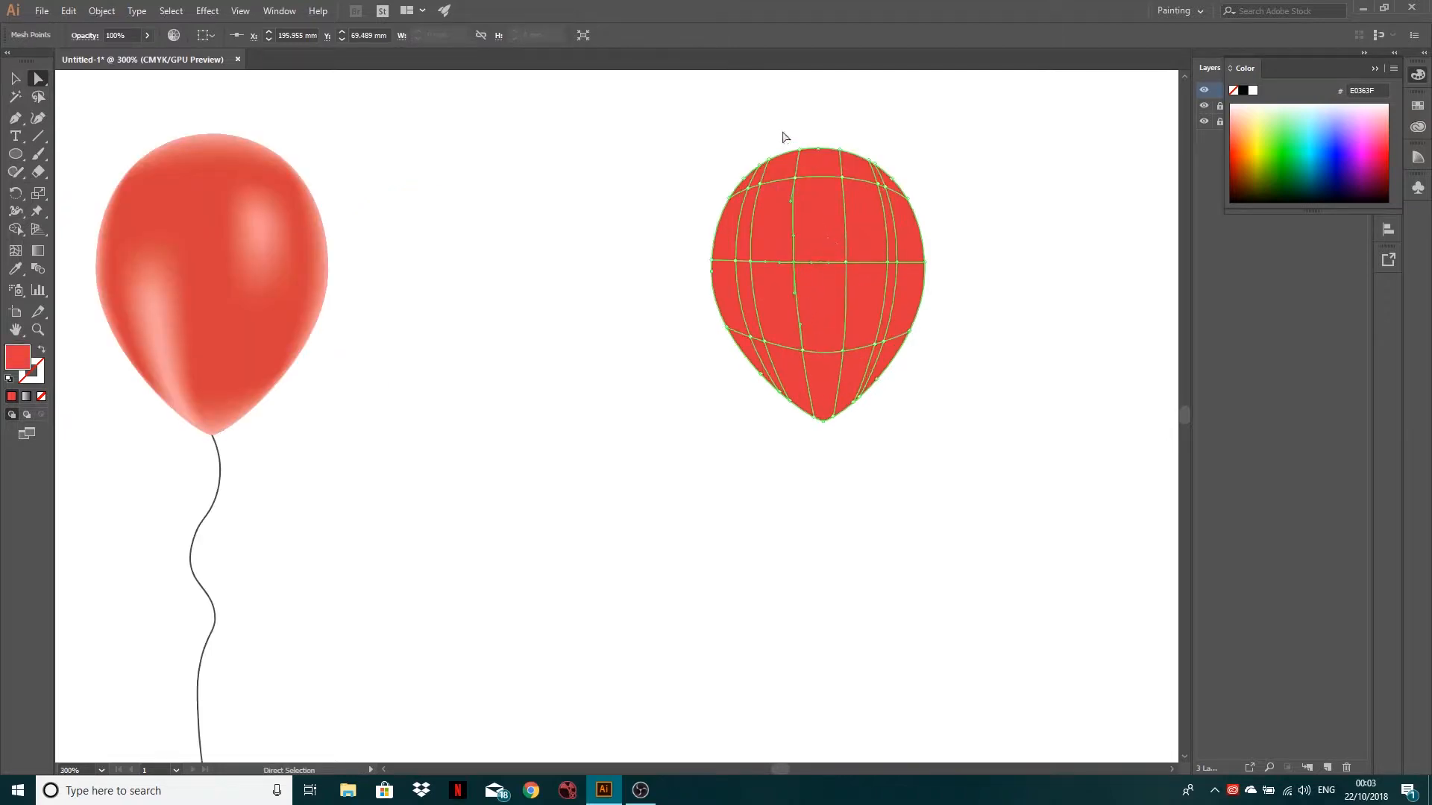
click(840, 150)
shift+click(870, 160)
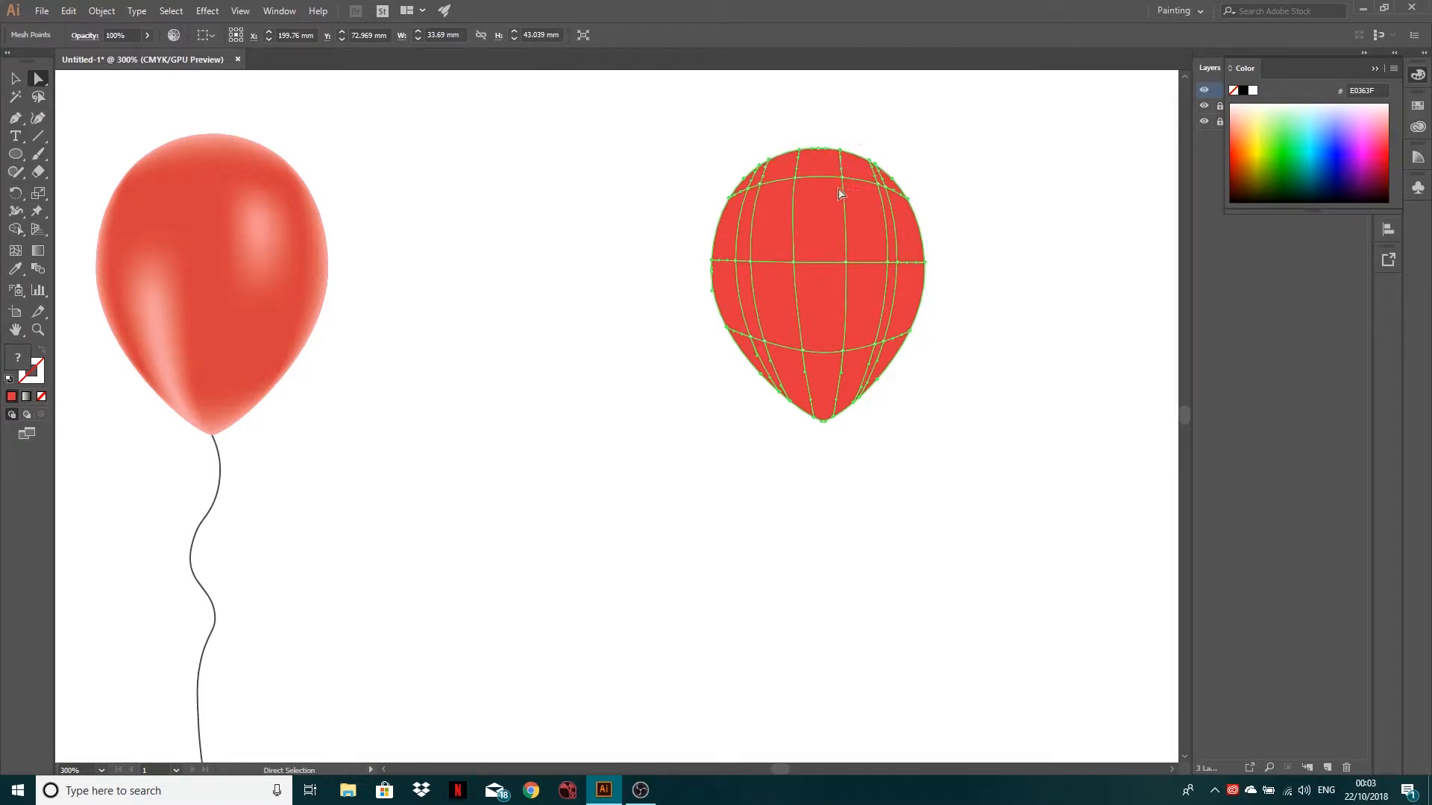
double_click(20, 364)
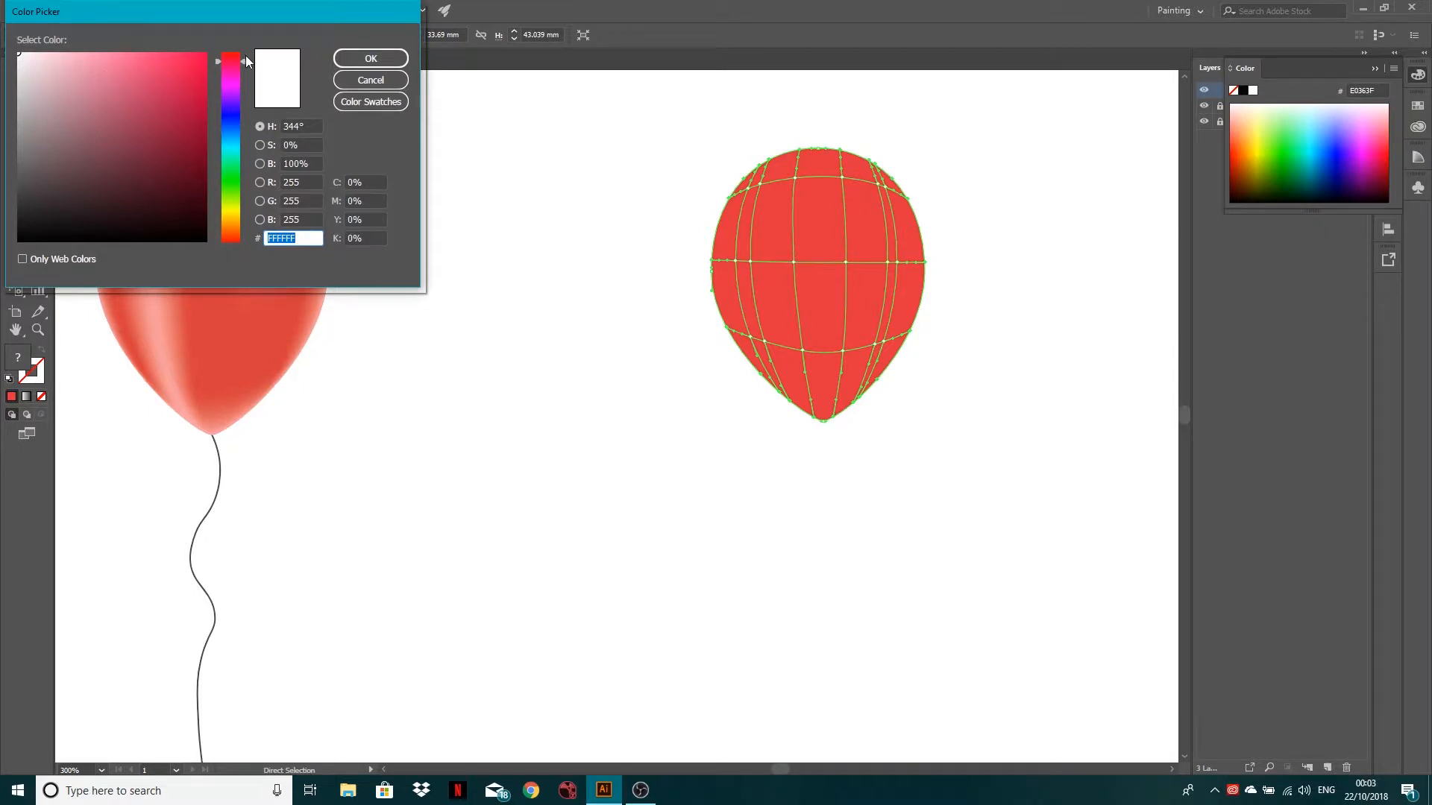
drag(247, 61, 246, 52)
mouse_move(80, 68)
mouse_down()
mouse_move(102, 62)
mouse_move(93, 50)
mouse_up()
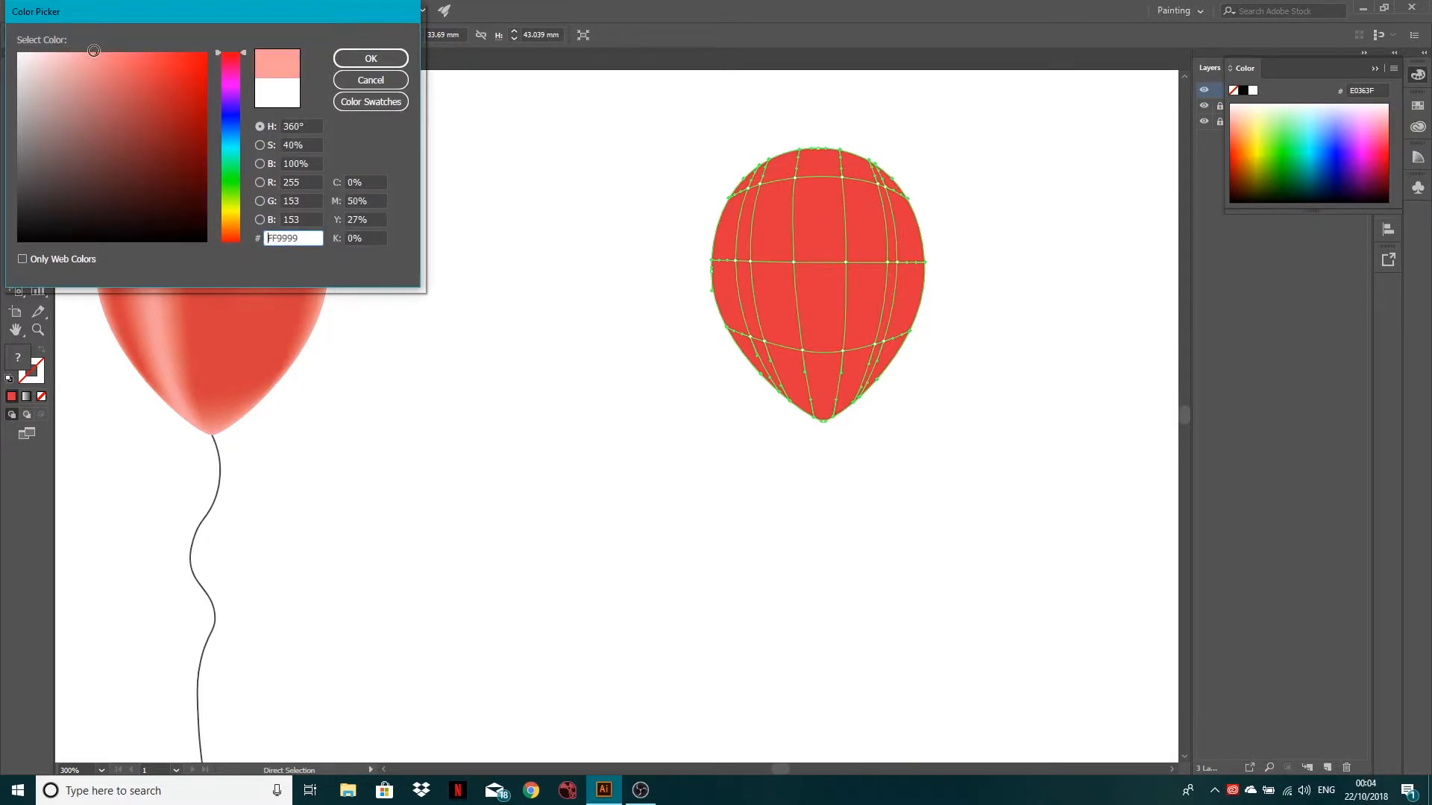
click(361, 61)
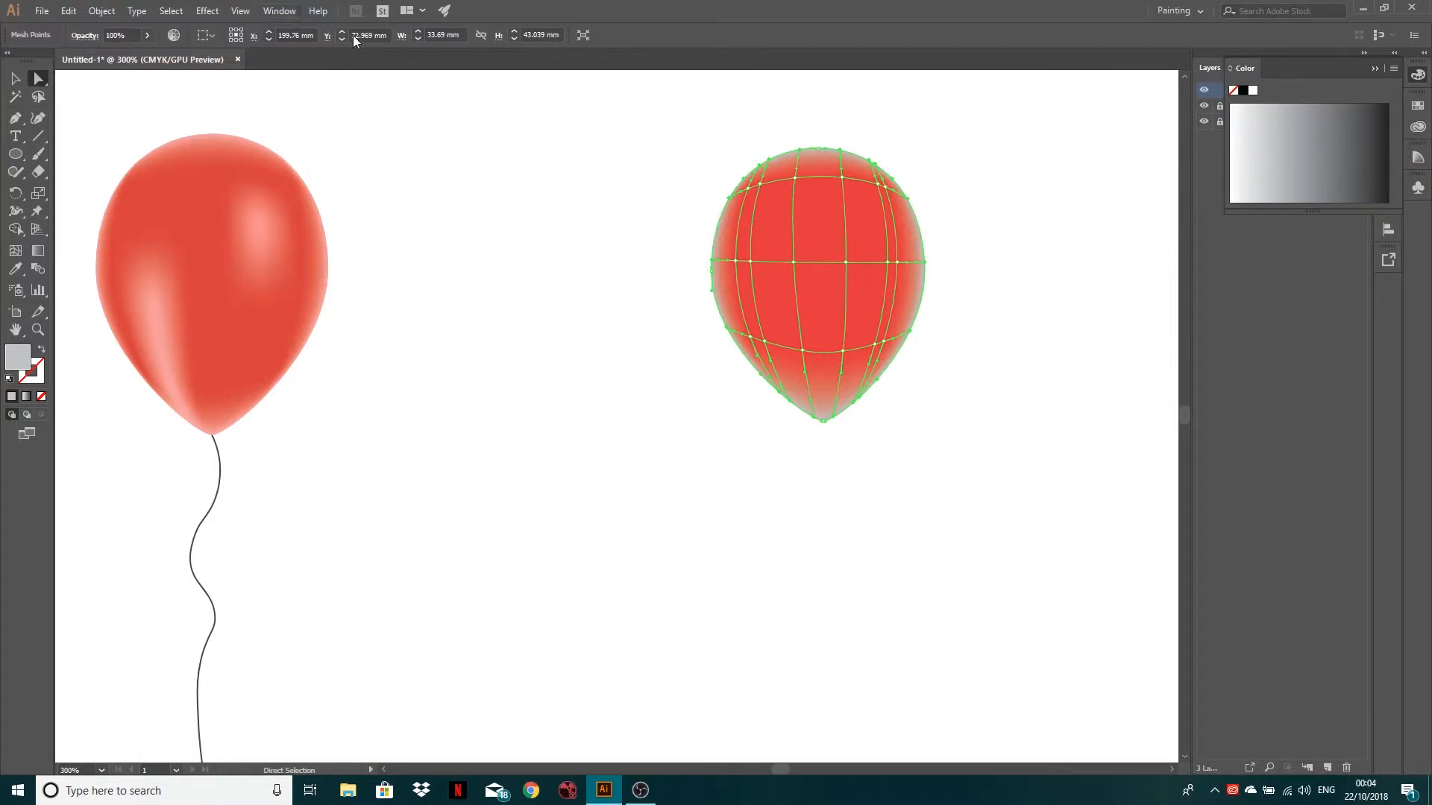
- Switch the color mode from grayscale to full color for the selected edge points and deselect the balloon
click(279, 11)
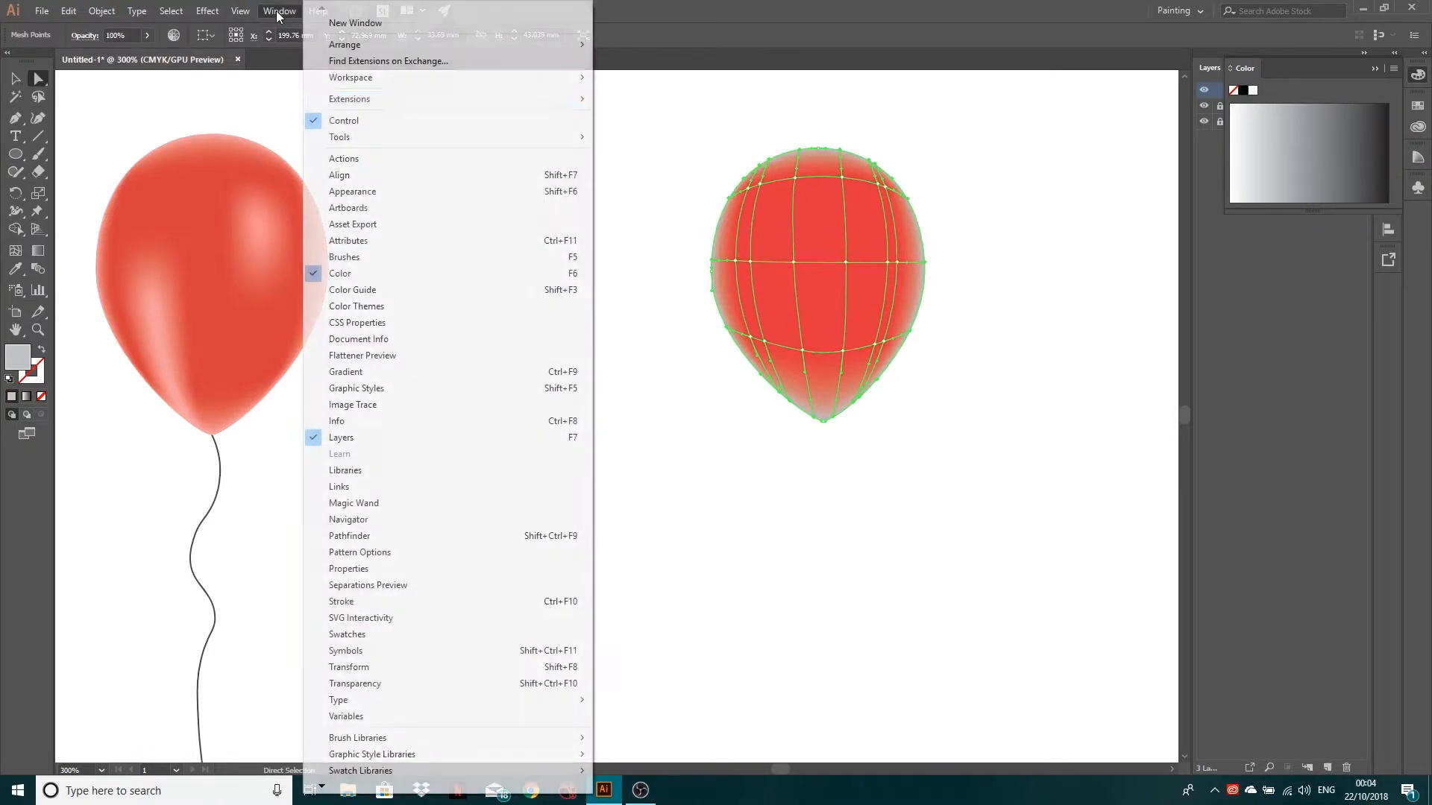
click(340, 273)
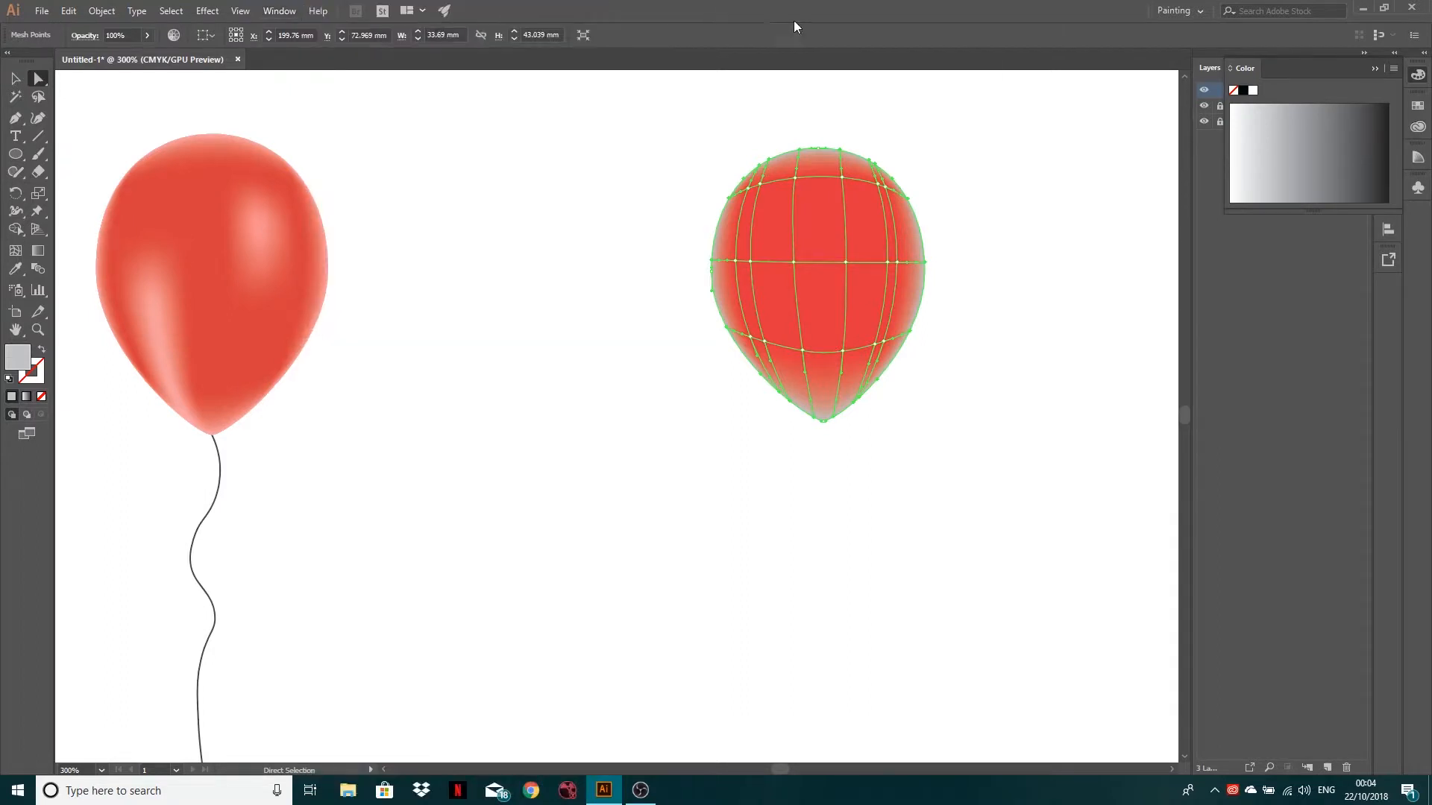
click(1393, 69)
click(1290, 111)
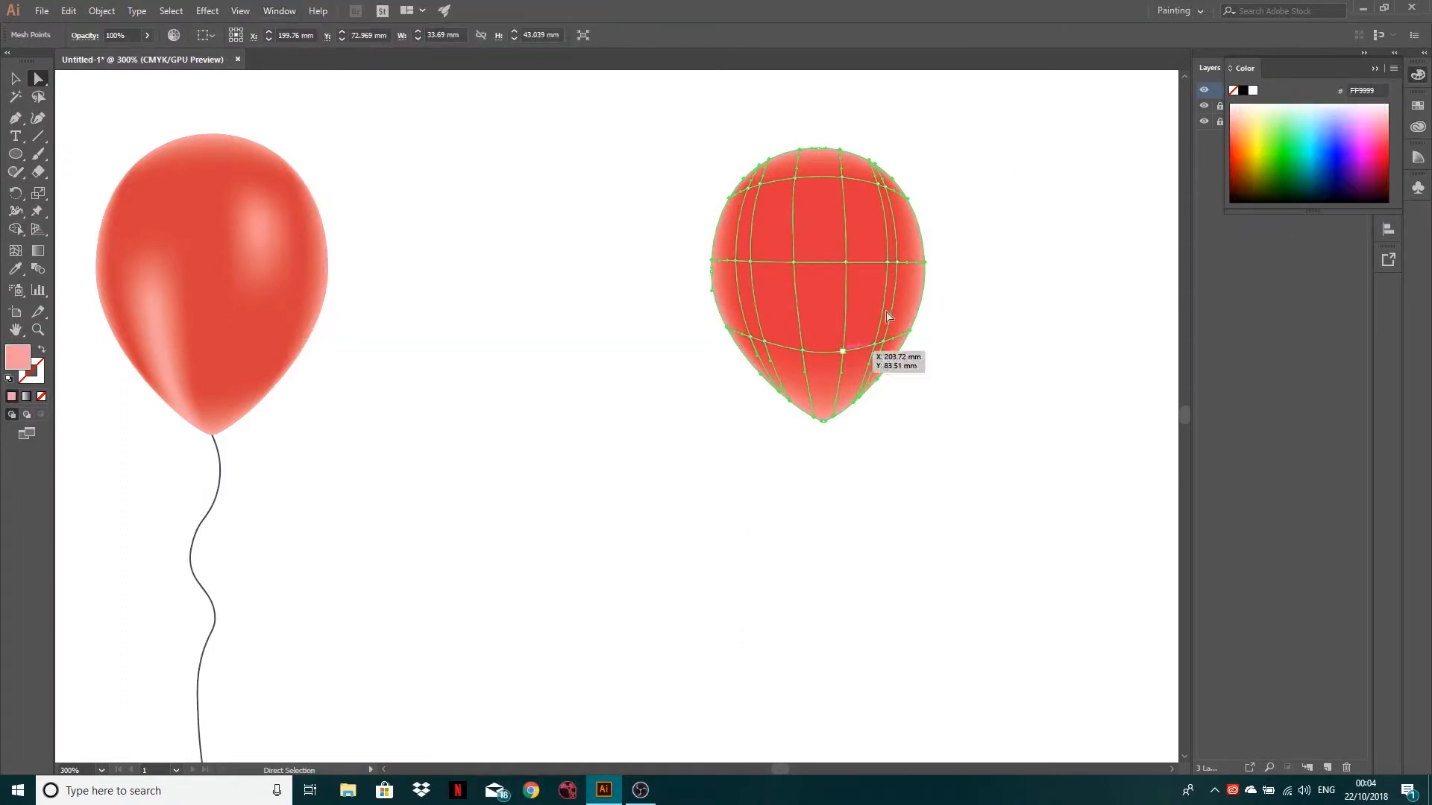
click(15, 77)
click(569, 219)
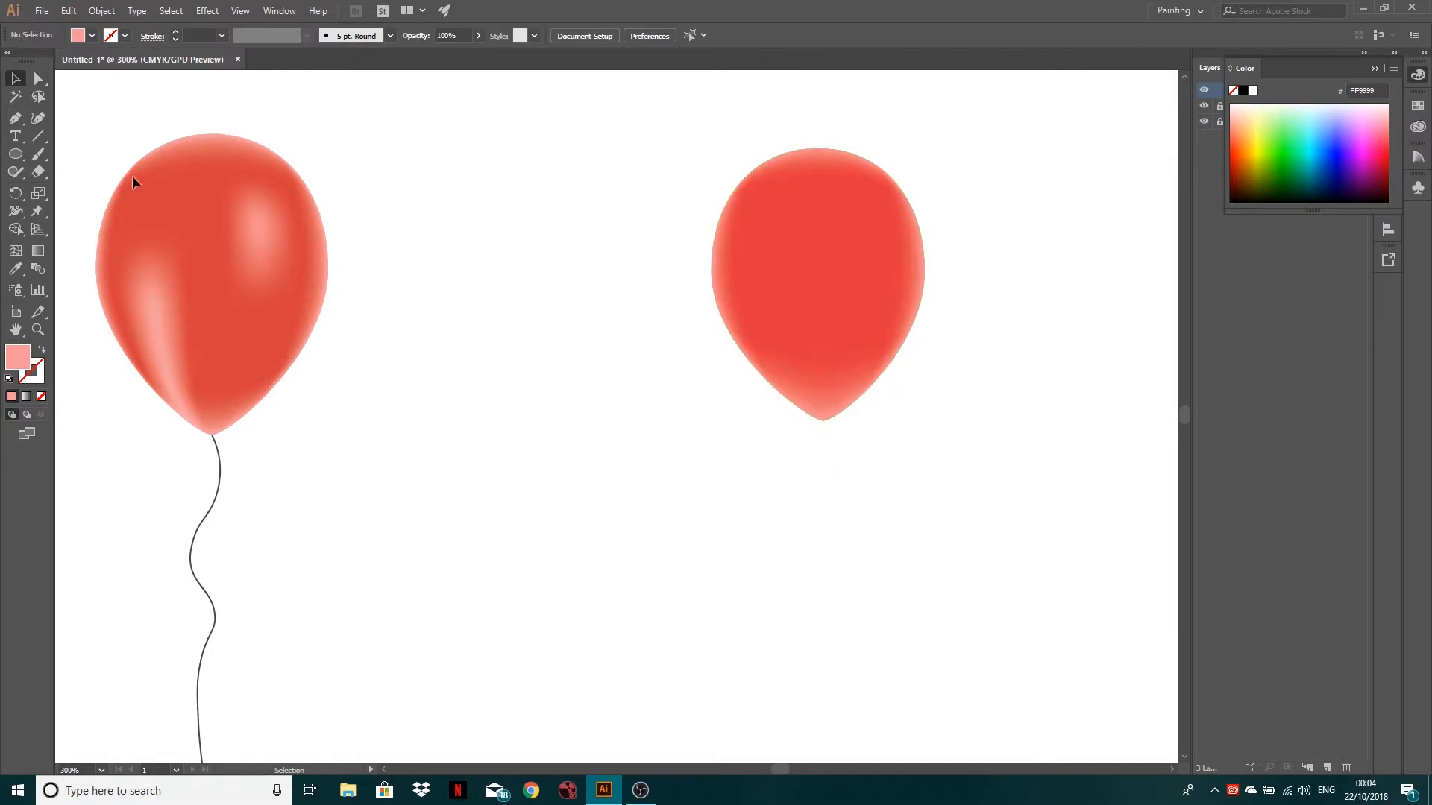
- Try a highlight of color FFA6AF on the middle and lower mesh points of the balloon's inner left column, and deselect it
click(38, 79)
click(750, 263)
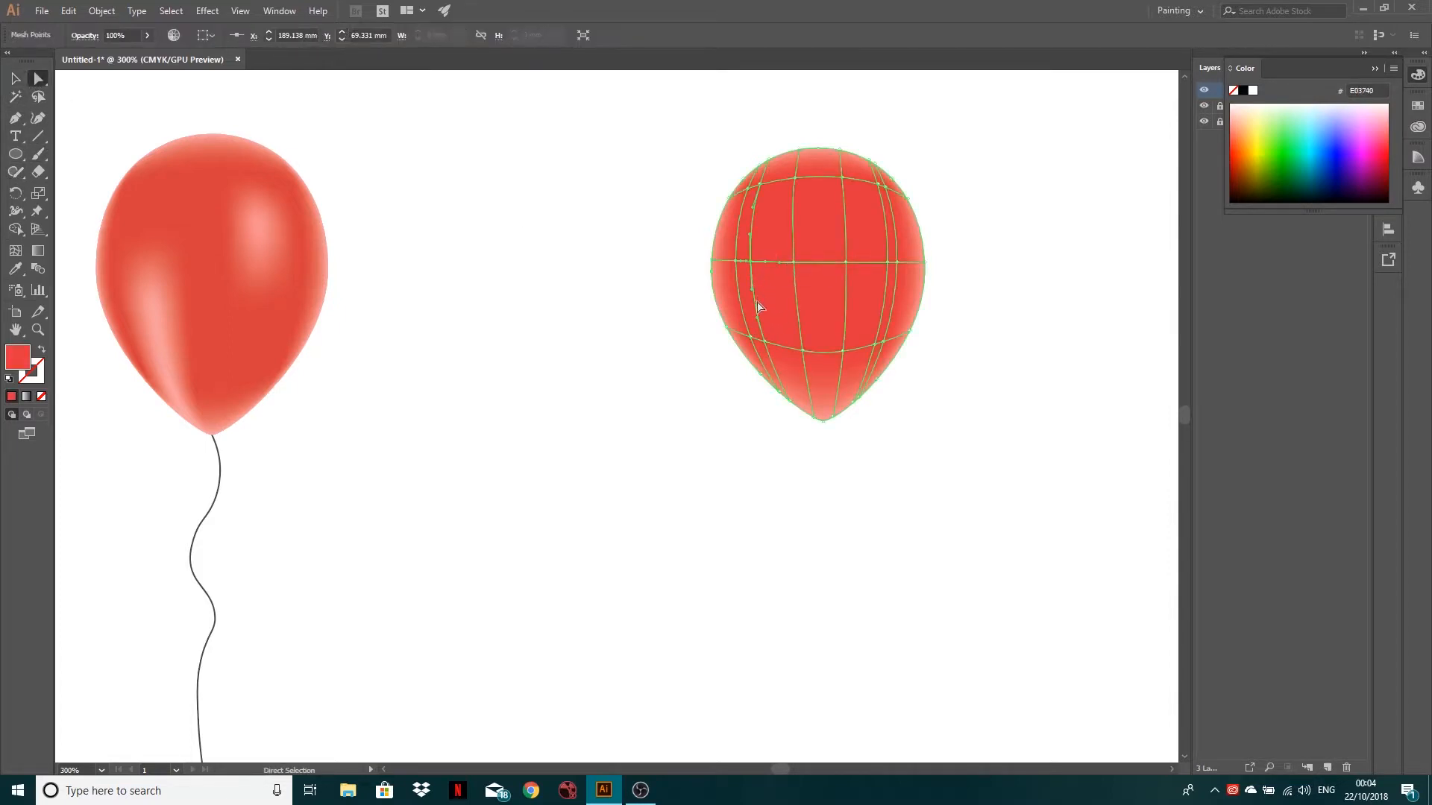
shift+click(764, 342)
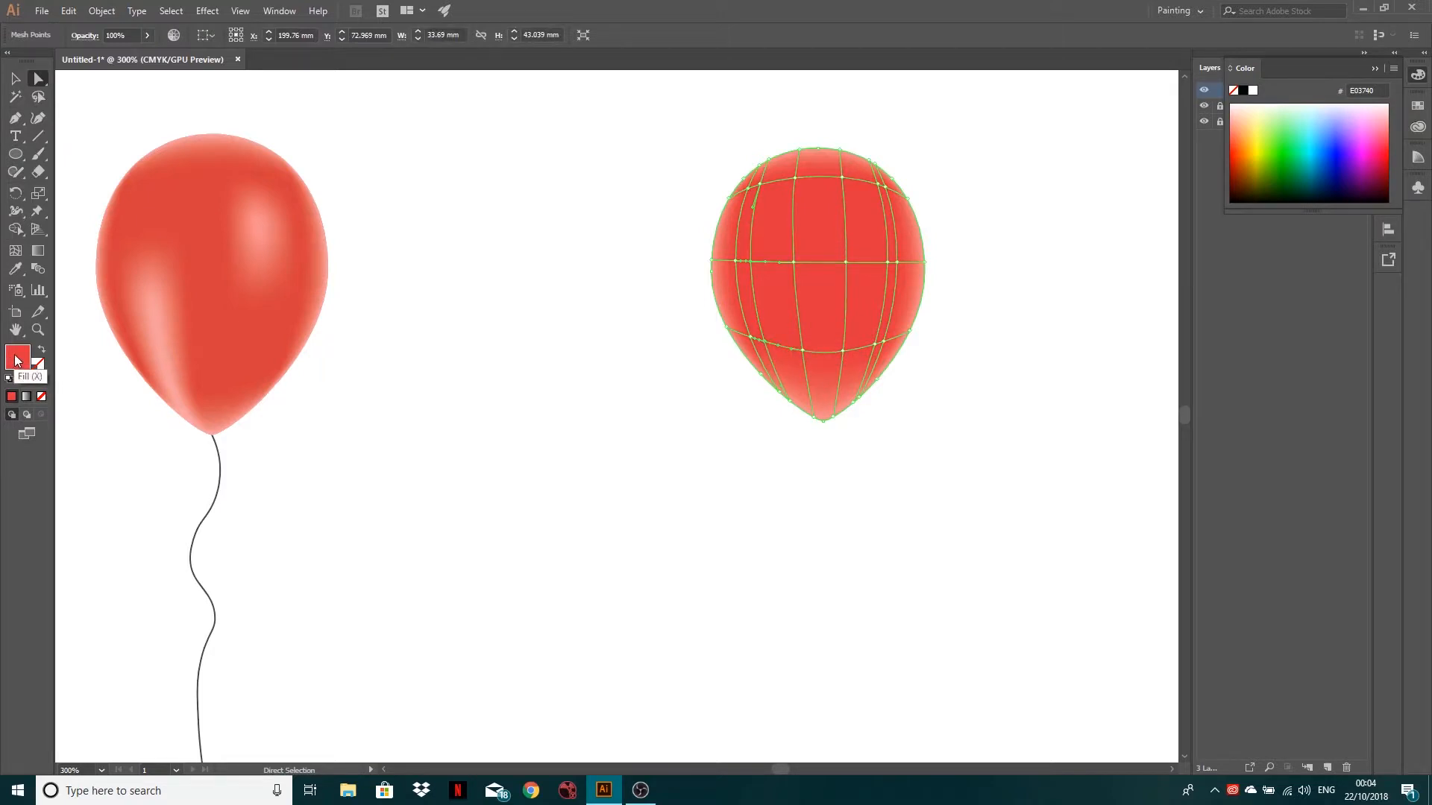
double_click(16, 361)
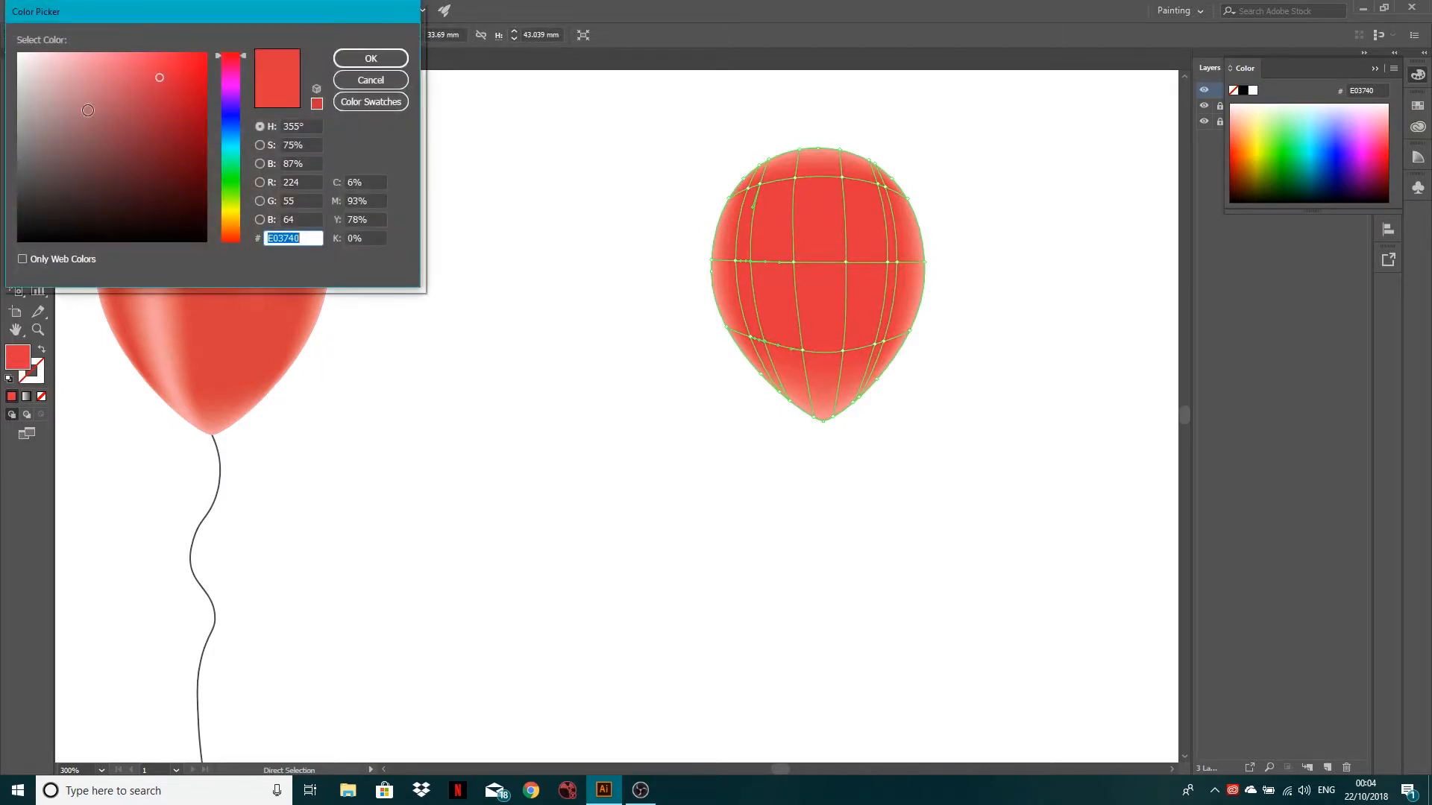
drag(88, 110, 84, 38)
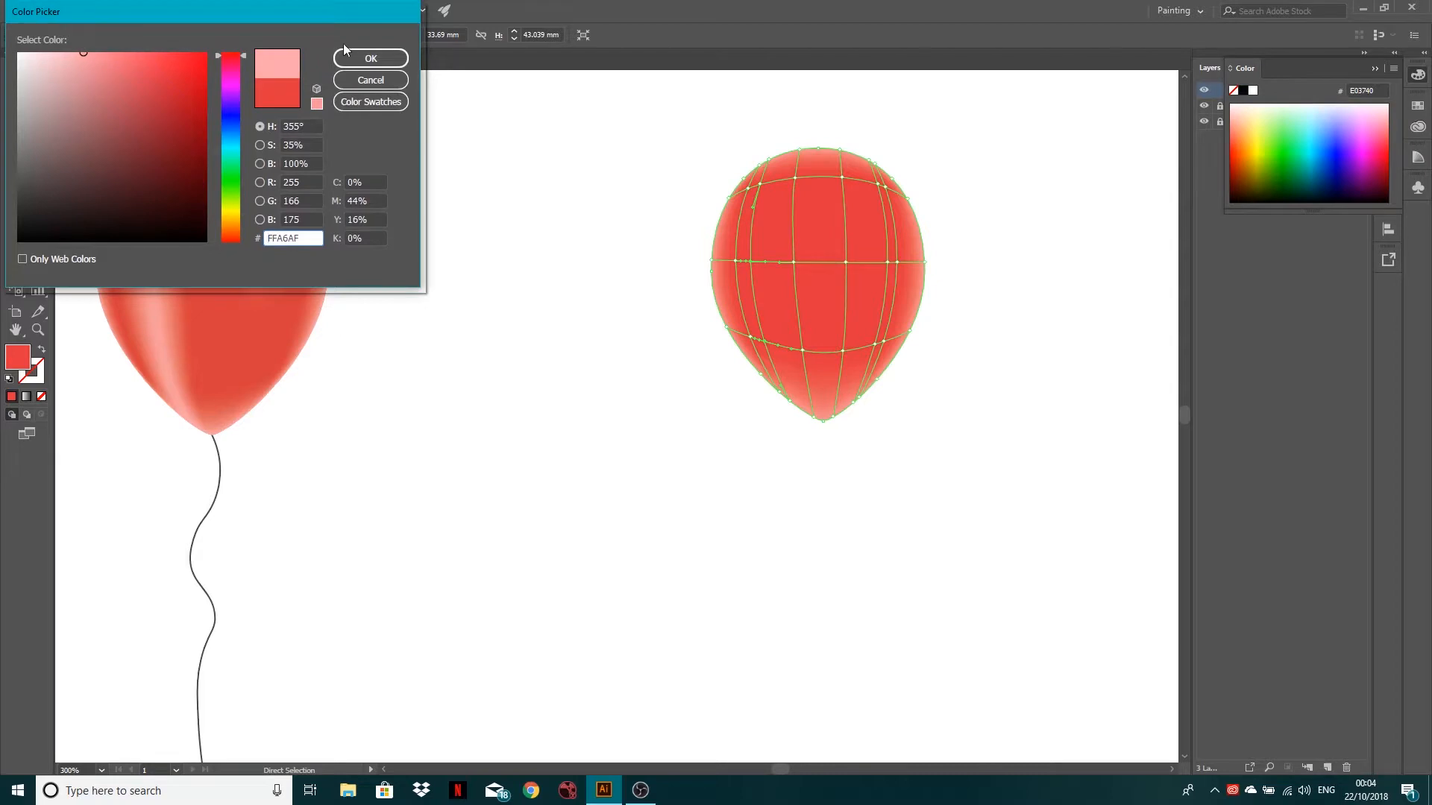
click(371, 58)
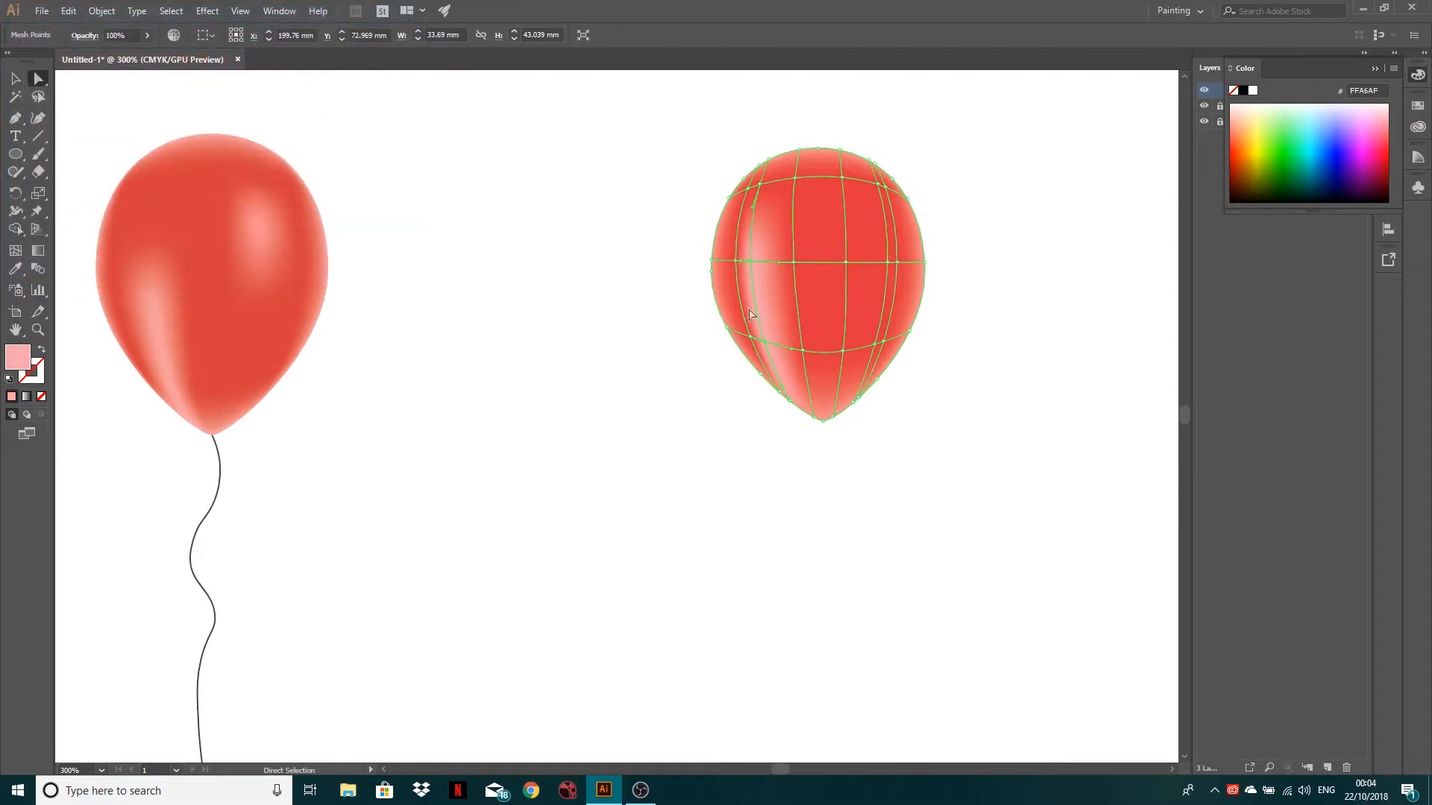
click(16, 78)
click(616, 222)
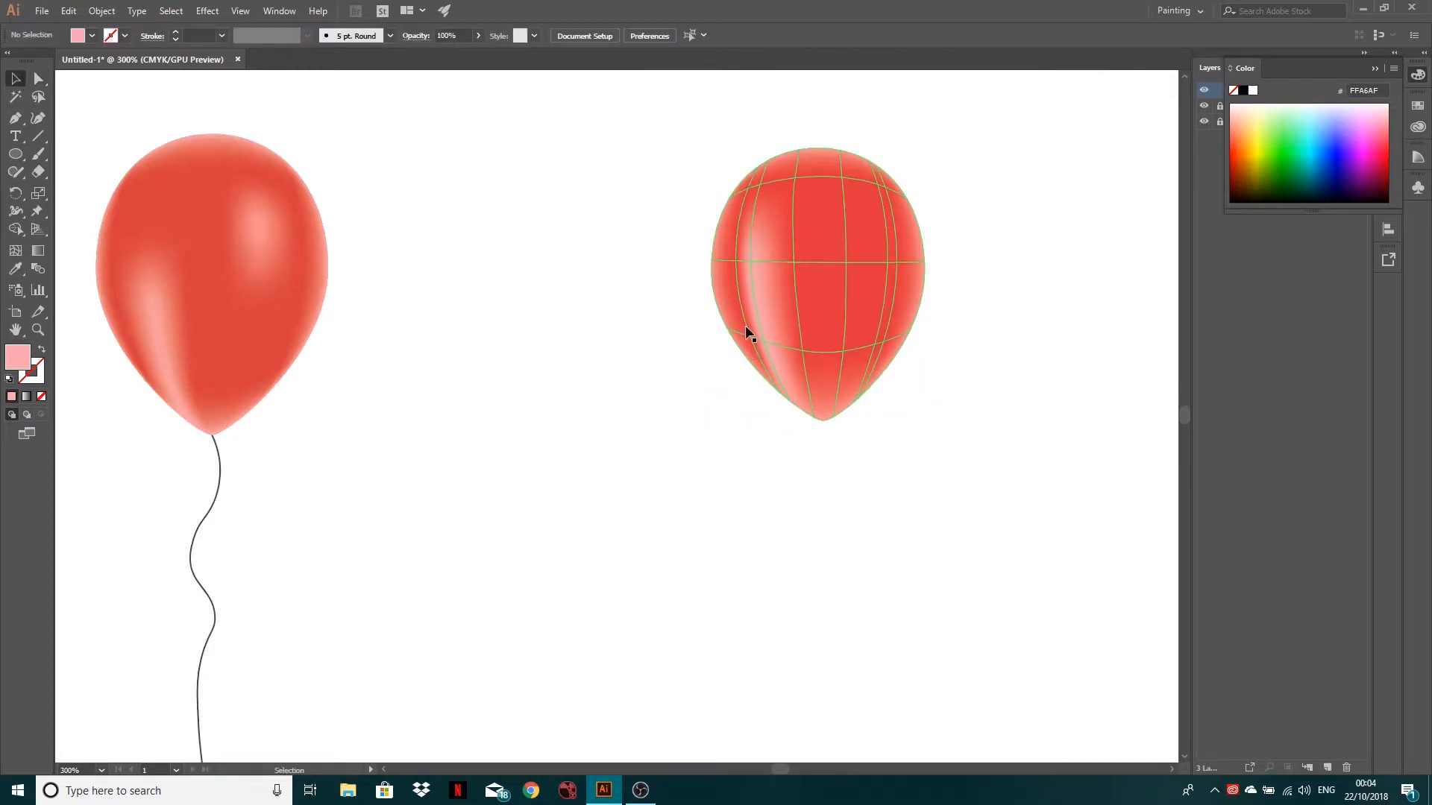
- Try a highlight of color FFA1AA on the middle and lower mesh points of the column just left of the balloon's centre
click(794, 297)
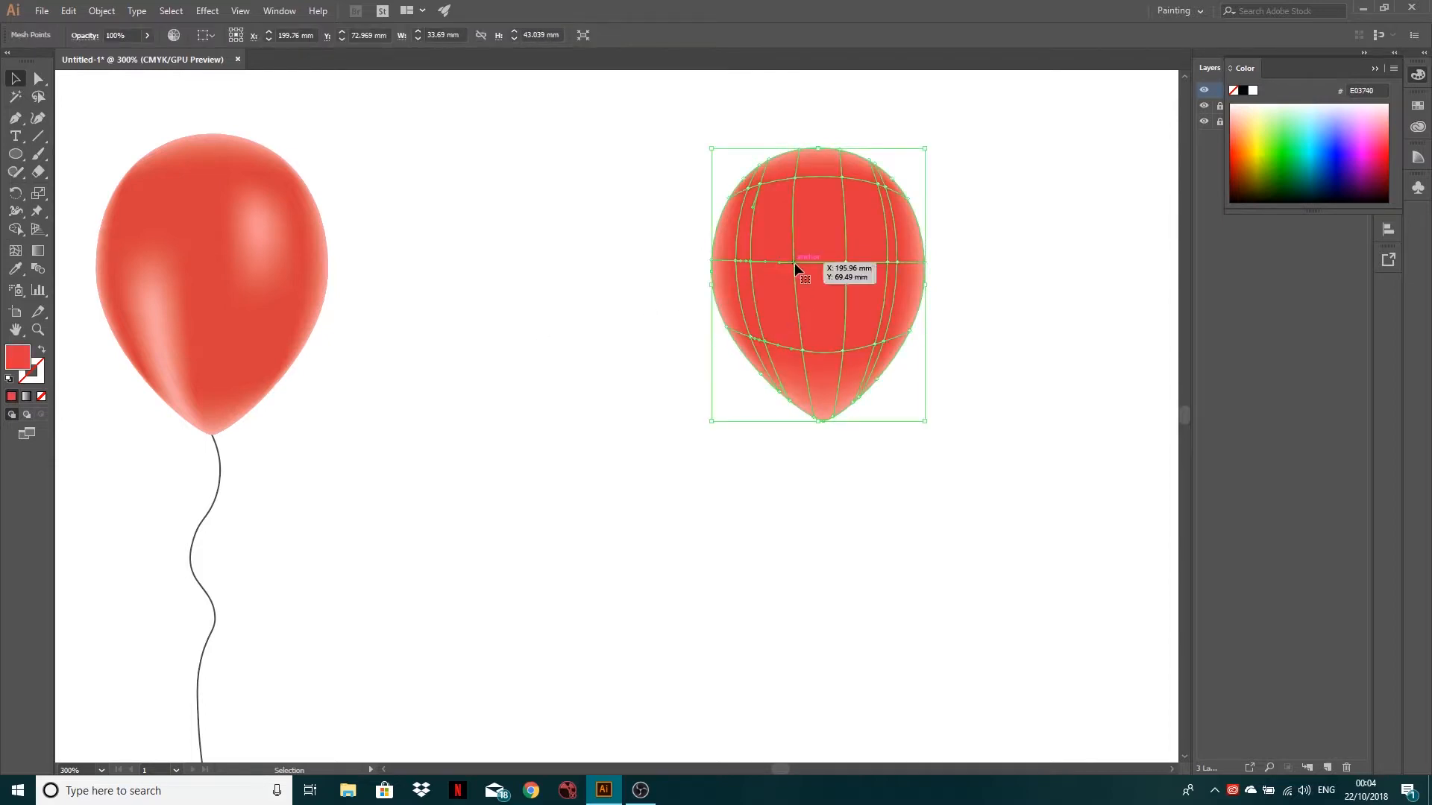
click(35, 82)
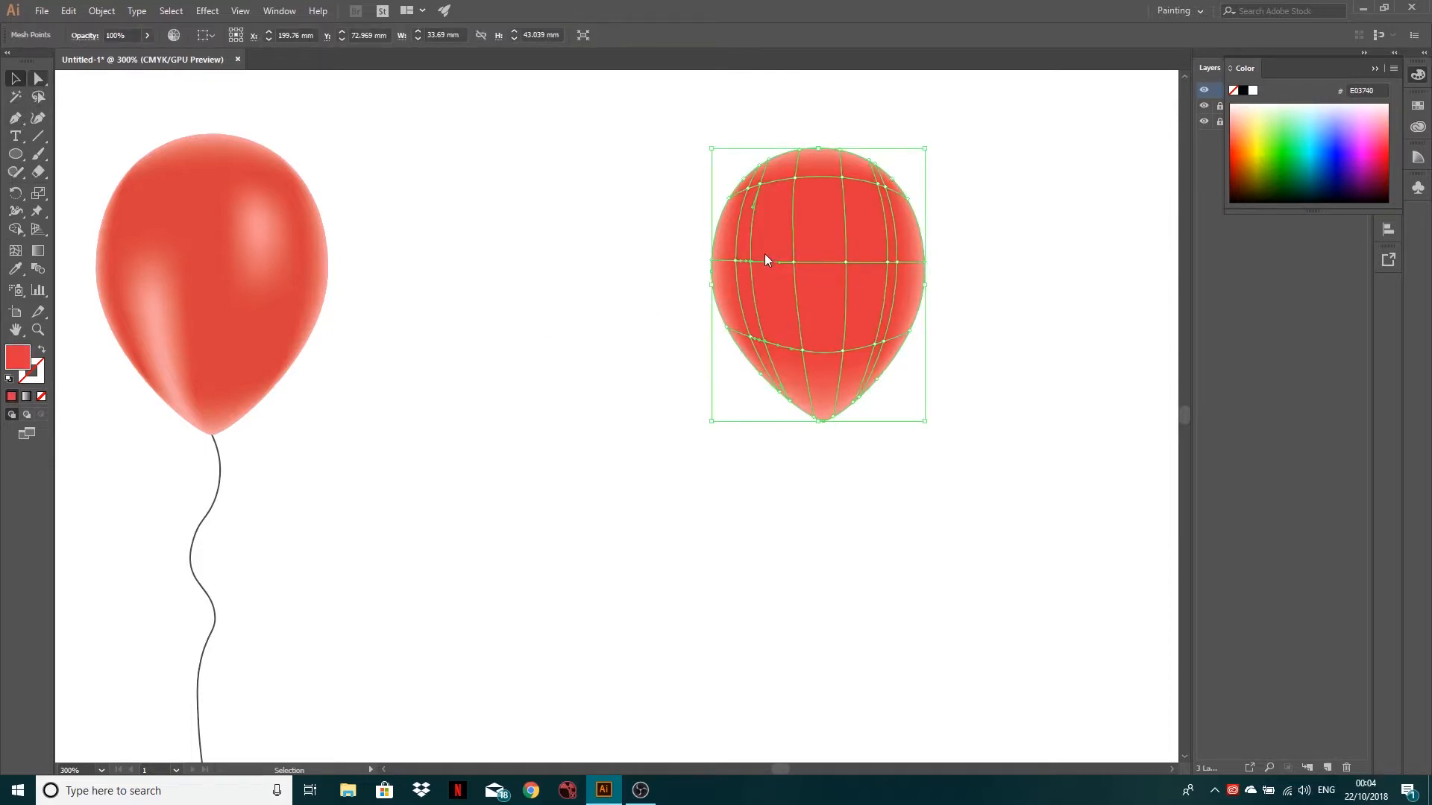
click(802, 352)
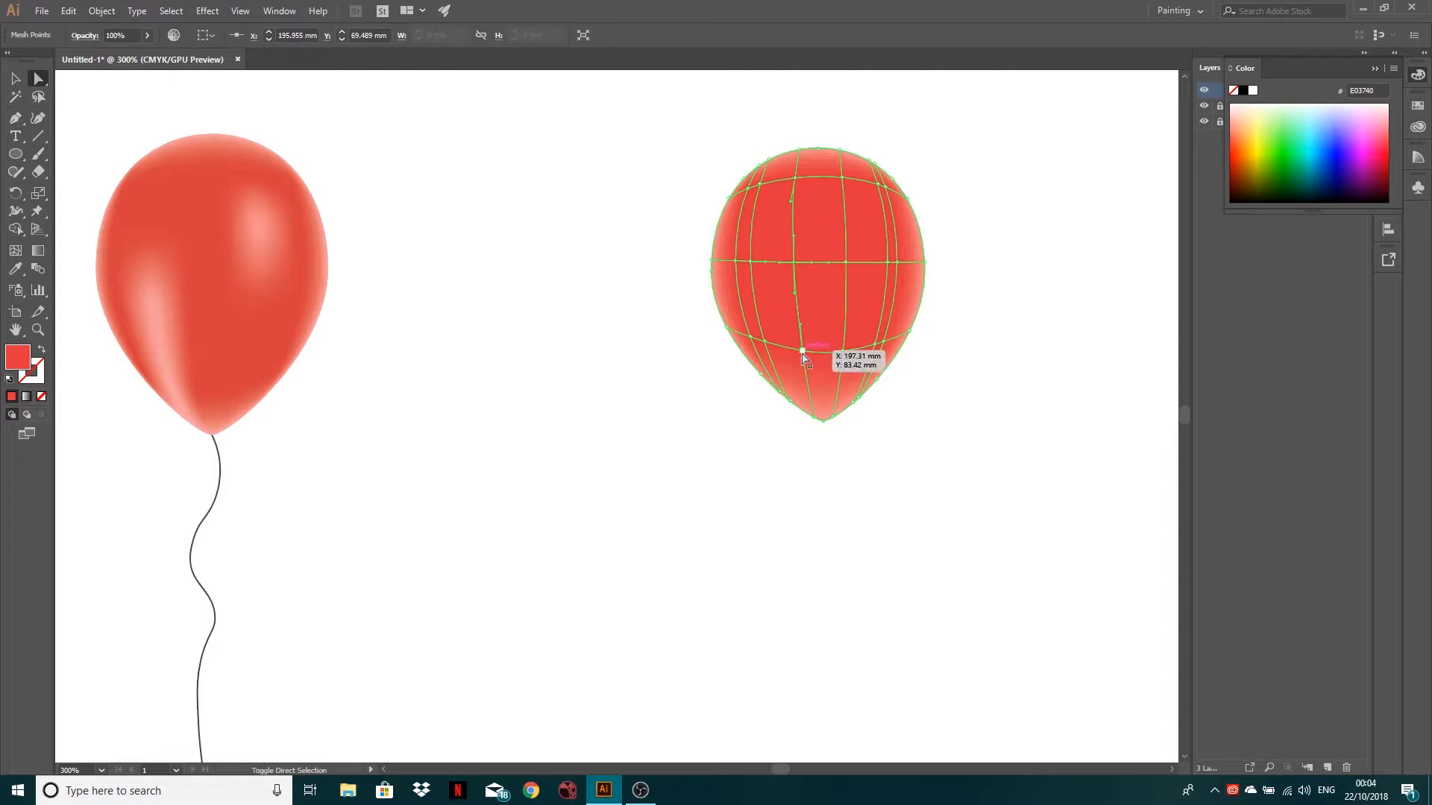
double_click(25, 360)
drag(106, 60, 88, 48)
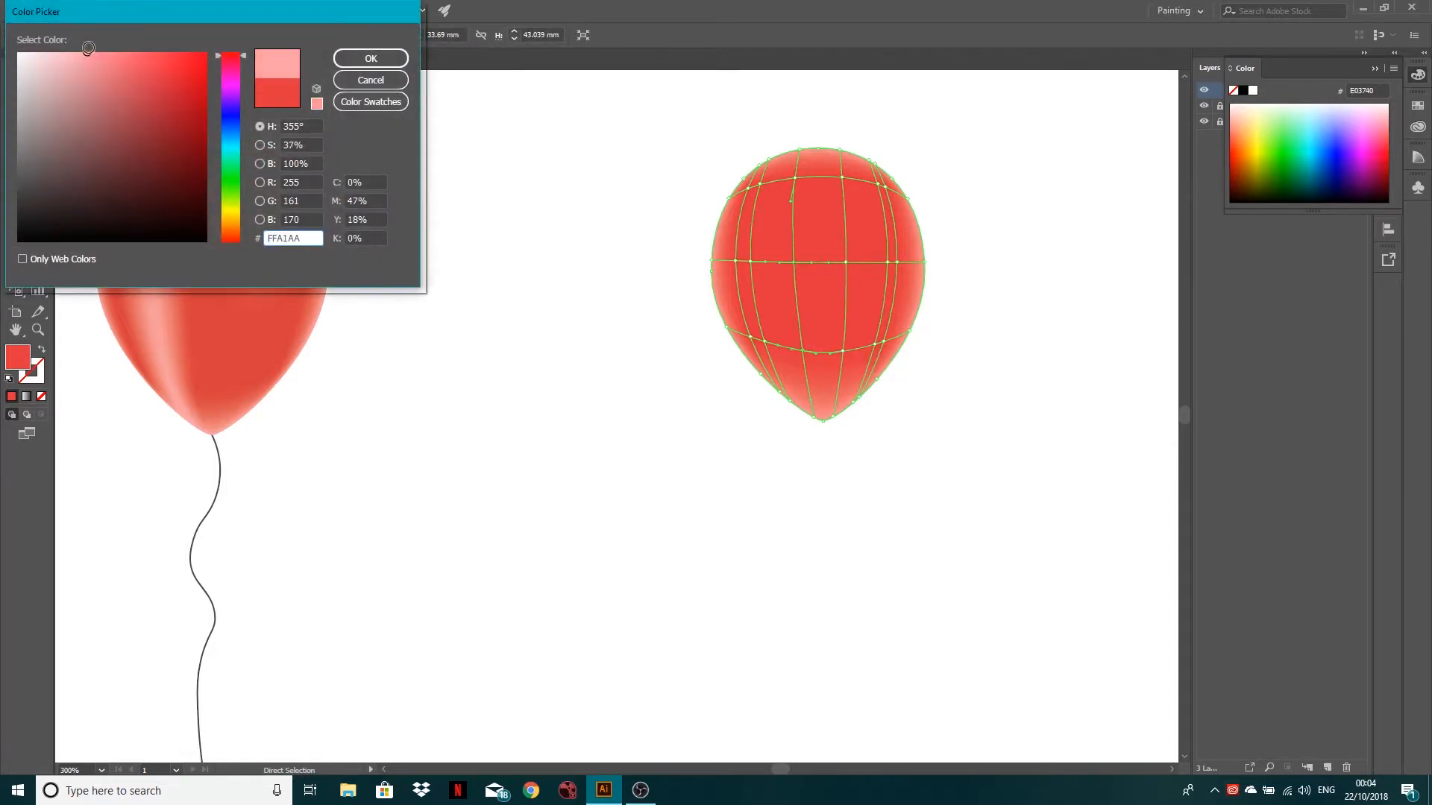
click(371, 59)
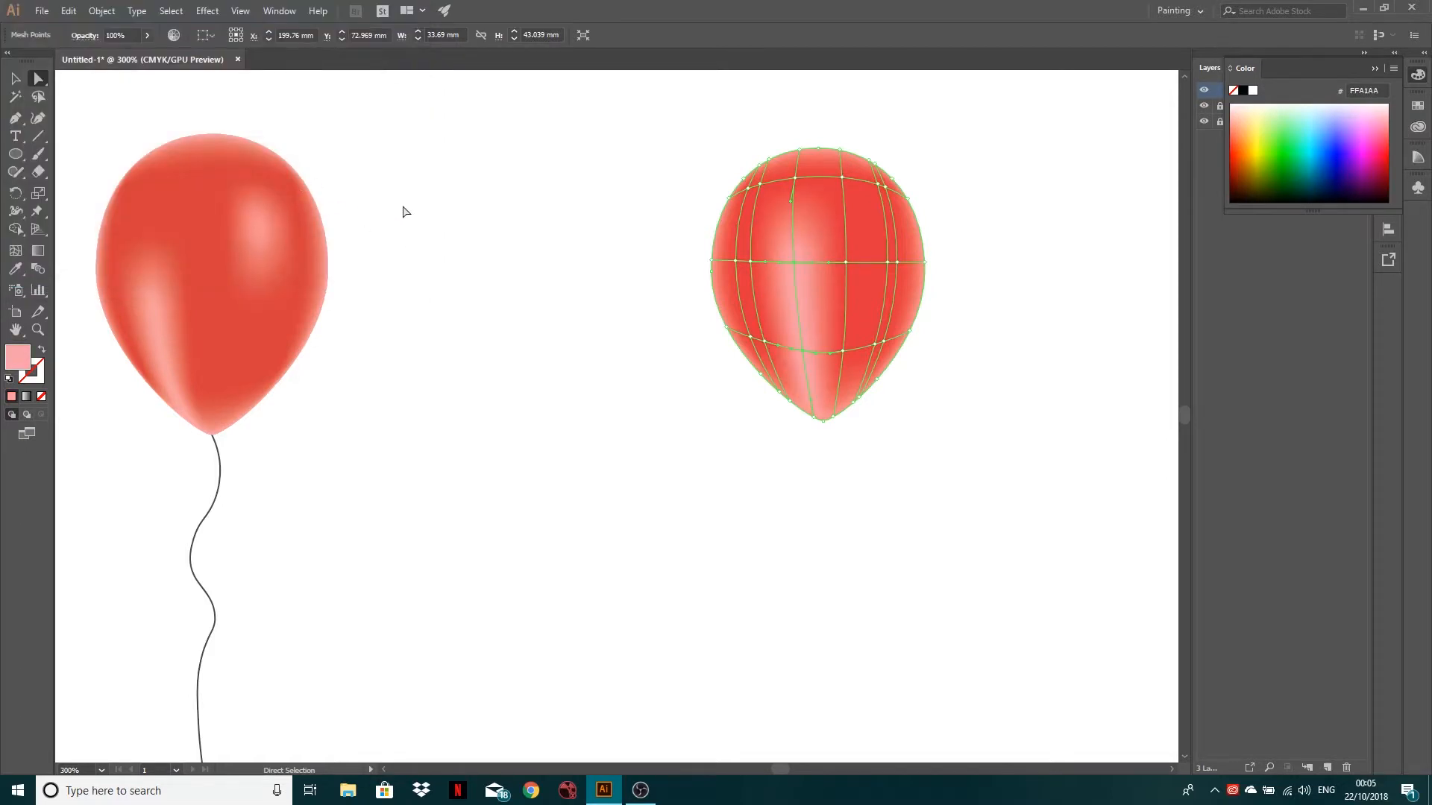
- Undo the highlight coloring along the mesh column just left of the balloon's centre
click(888, 263)
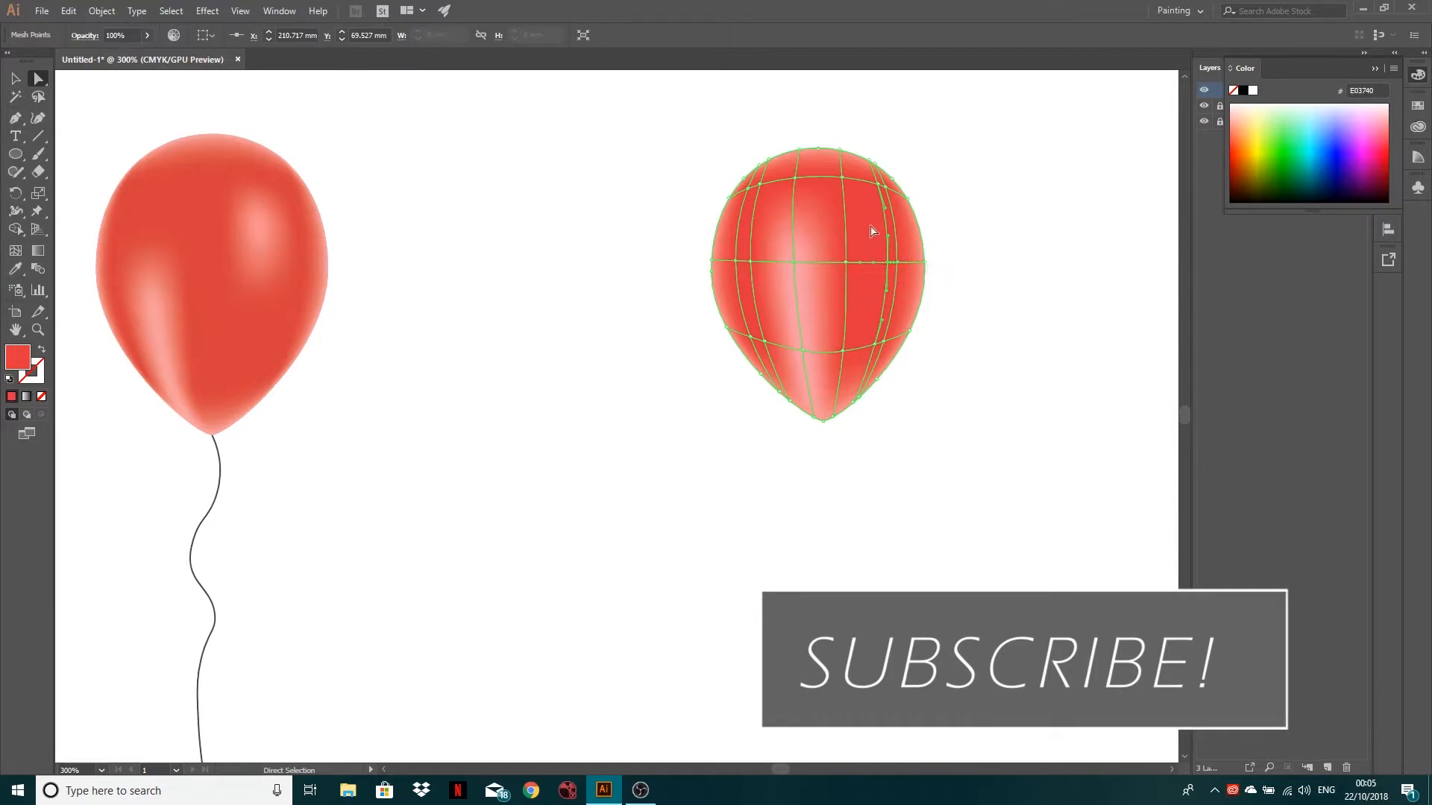
key(v)
click(571, 224)
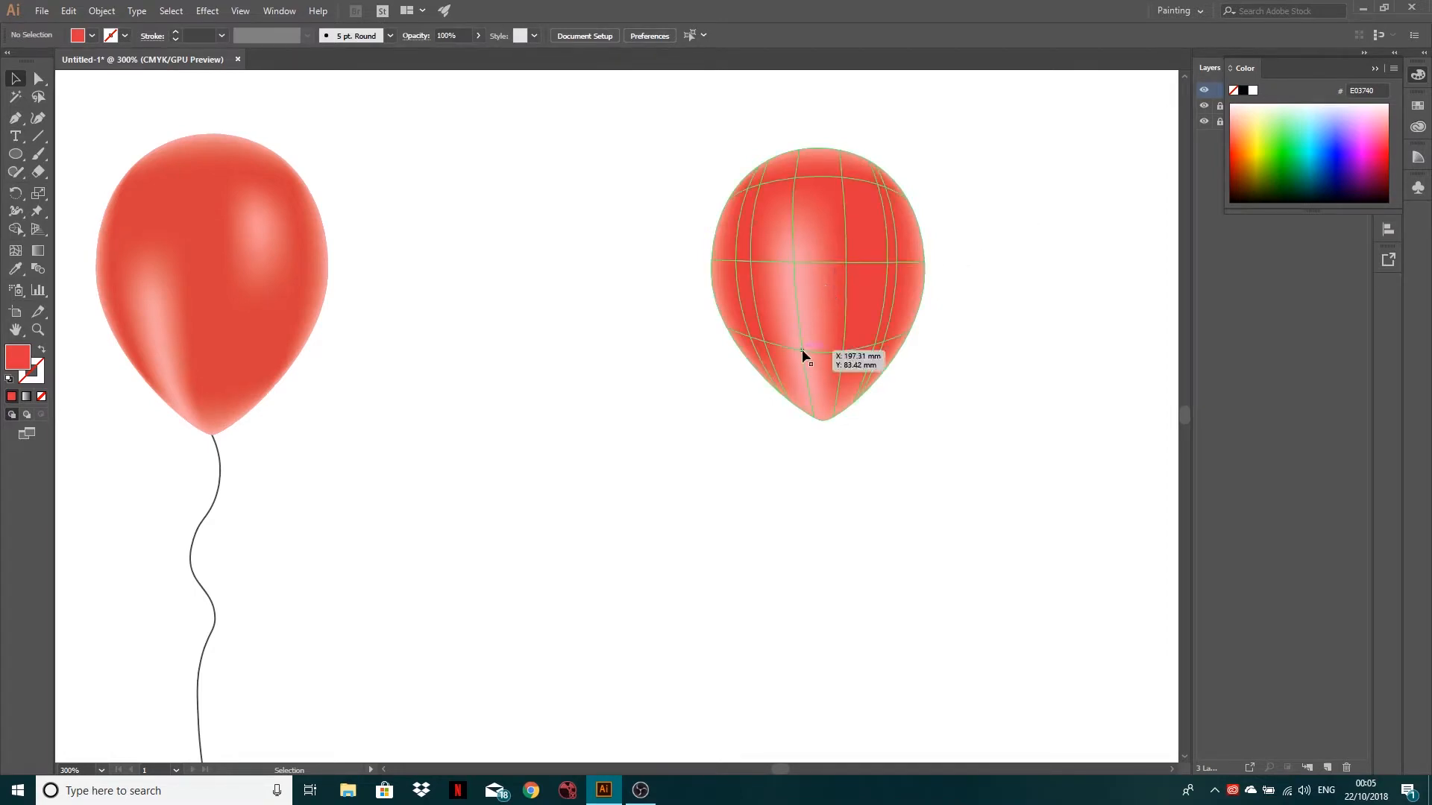
key(ctrl+z)
key(a)
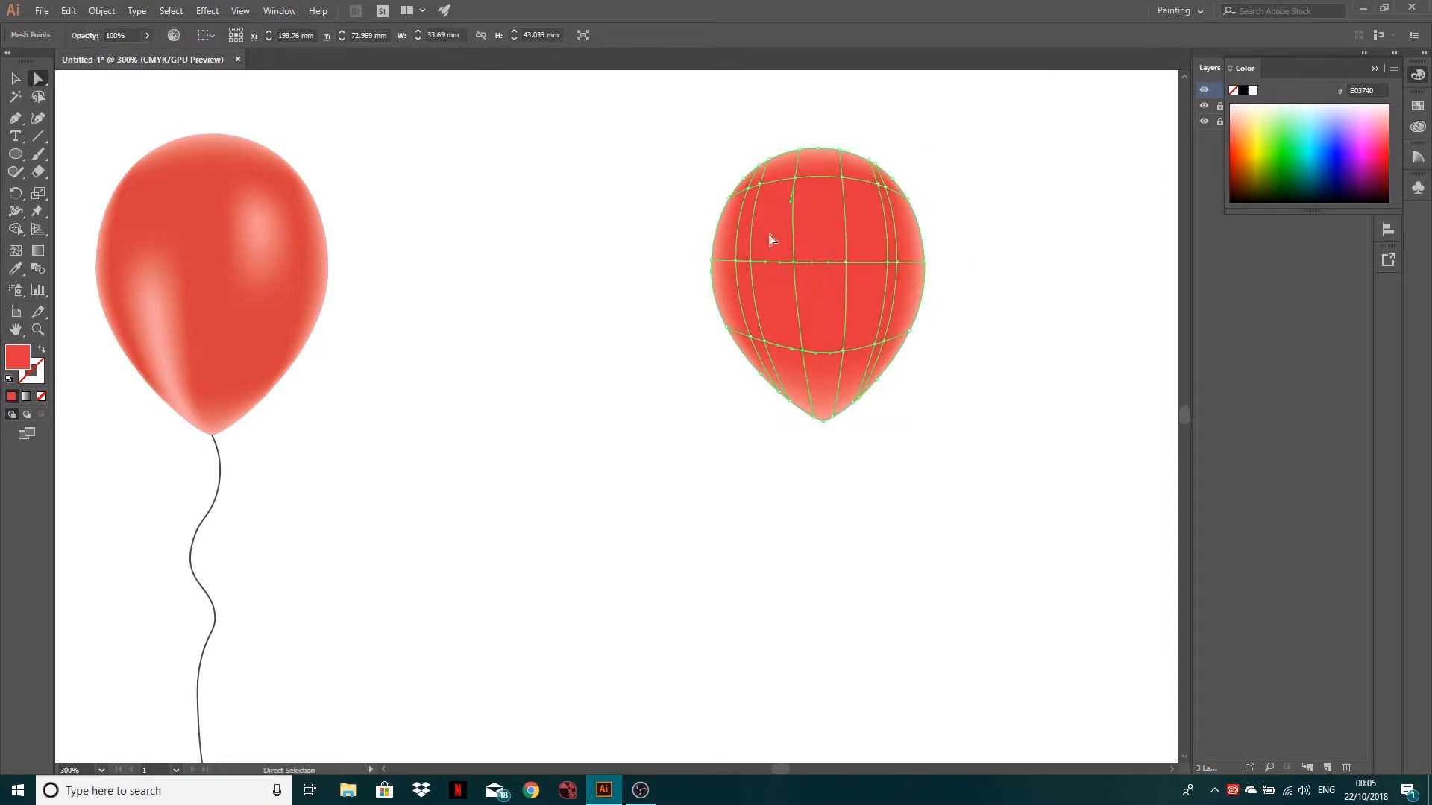
- Set the single middle-row mesh point just left of the balloon's centre to light pink FCA9B1 and deselect the balloon
click(793, 263)
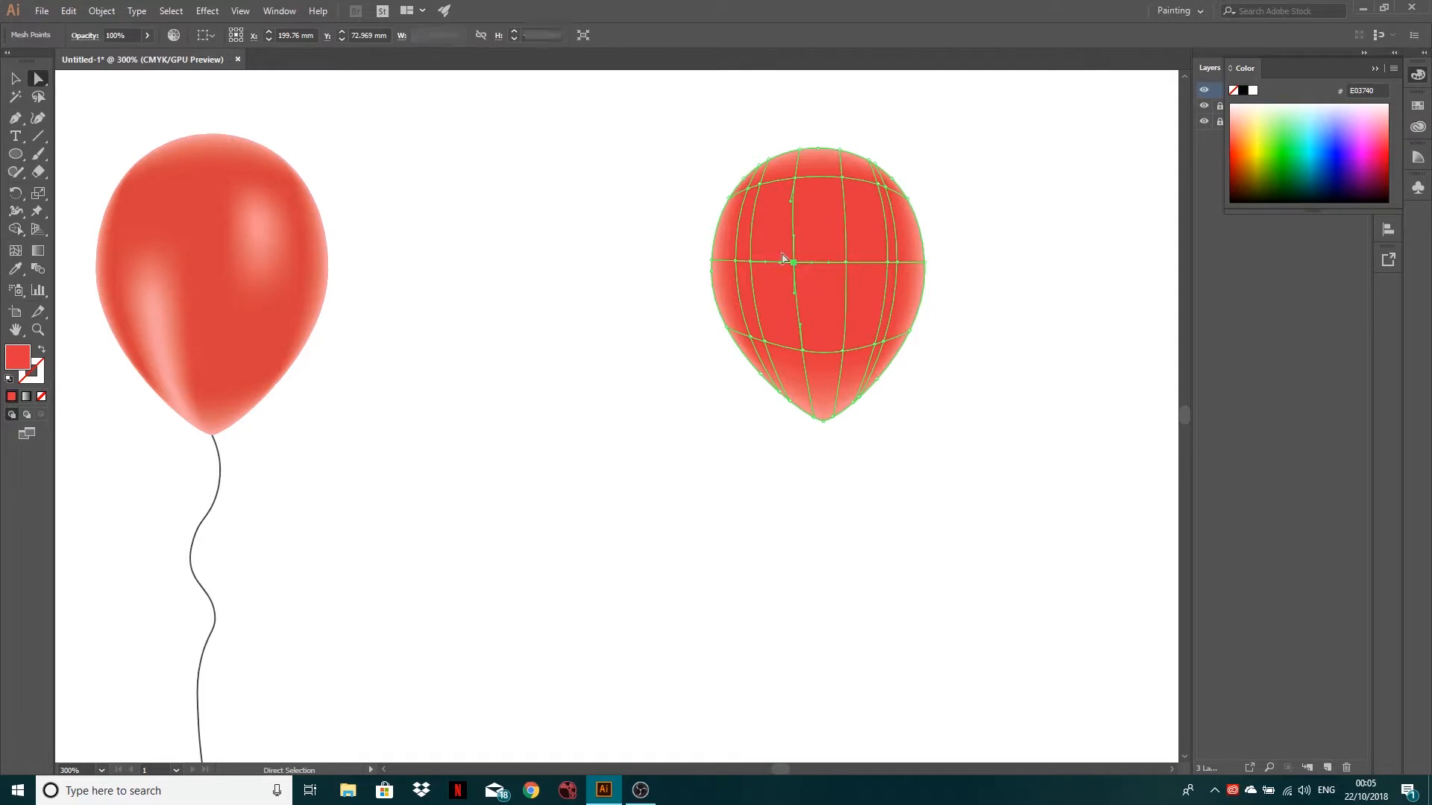
double_click(17, 357)
drag(78, 82, 80, 55)
click(374, 58)
click(537, 182)
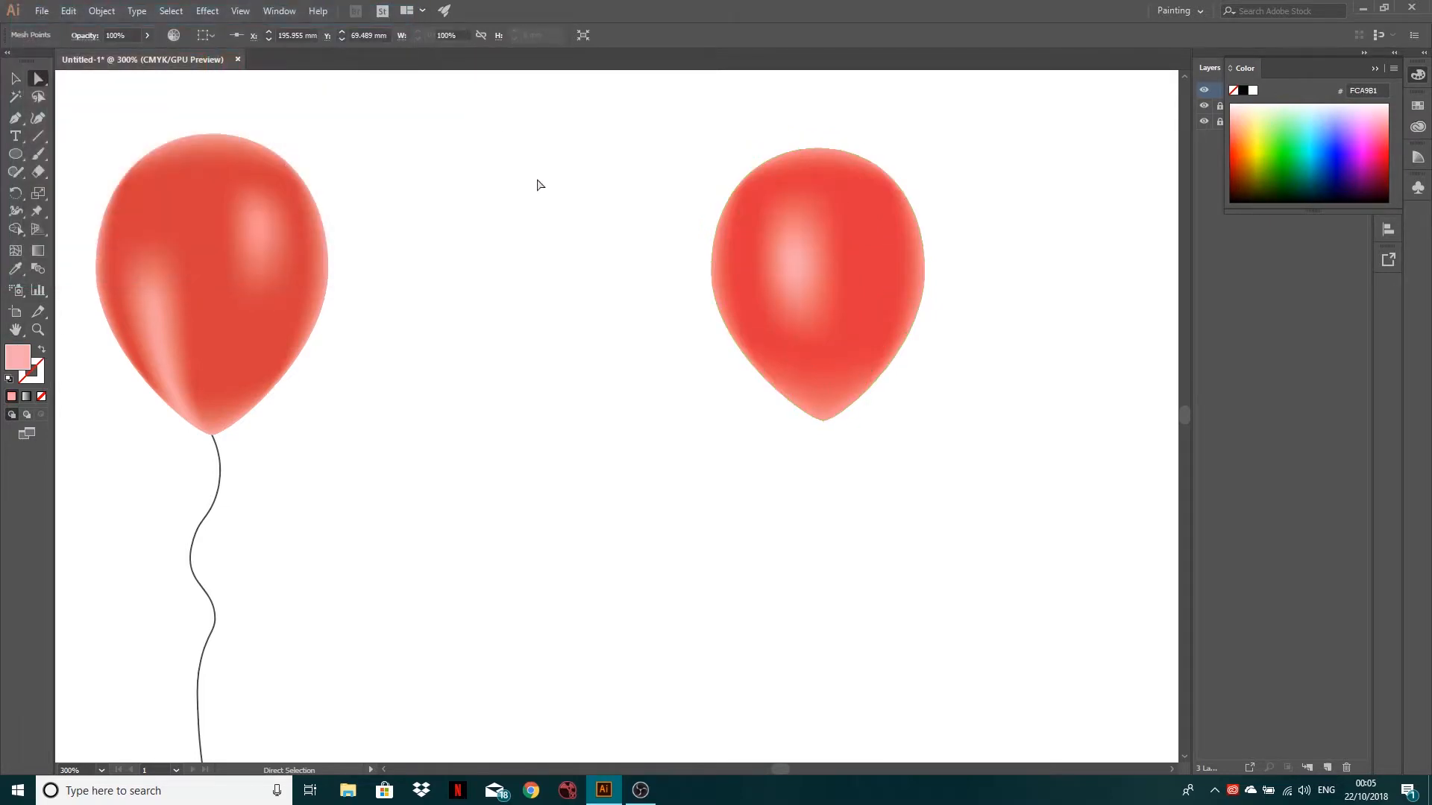
scroll(698, 187, down, 1)
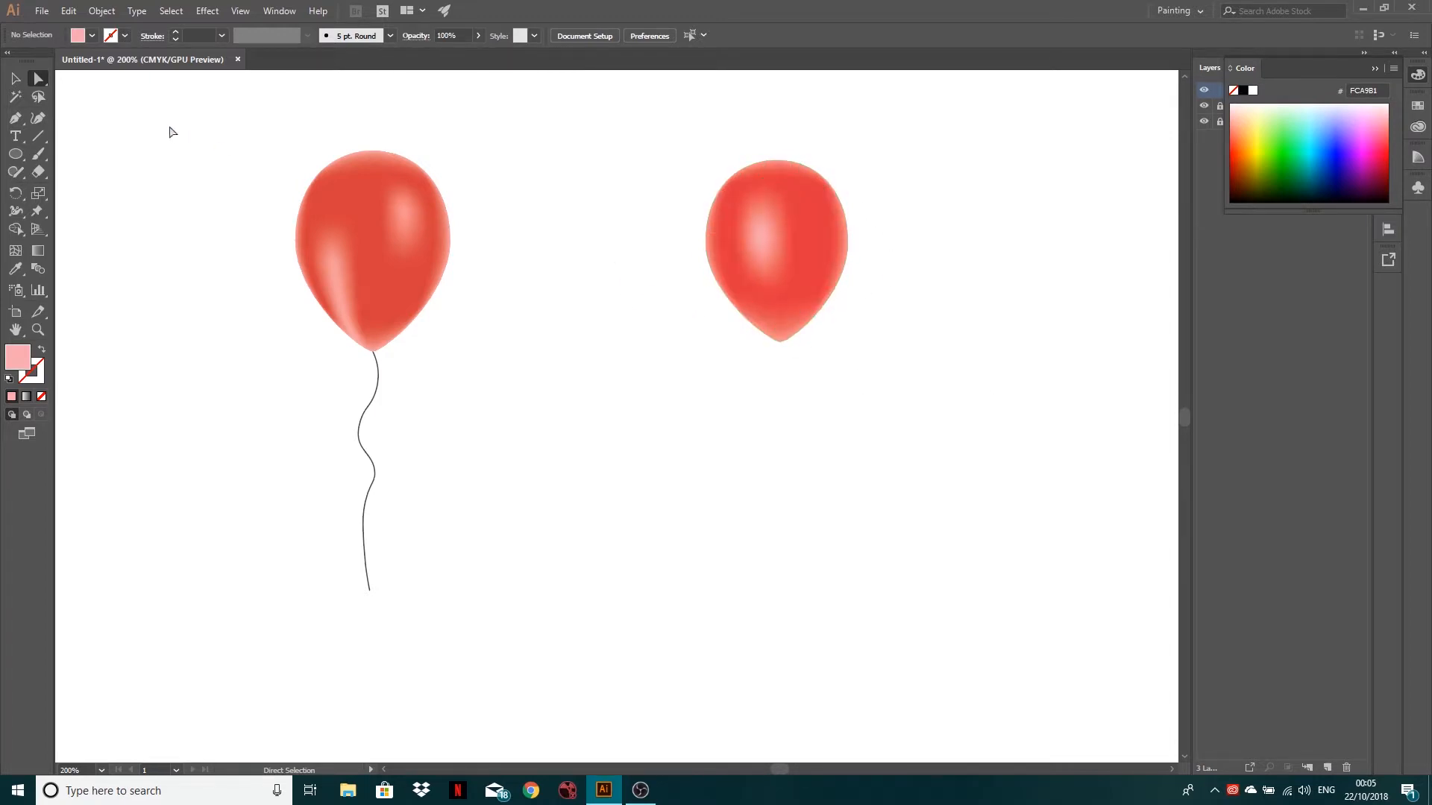
- Hide Layer 1 and Layer 2 and rename the new balloon's layer as Balloon Main
click(1374, 68)
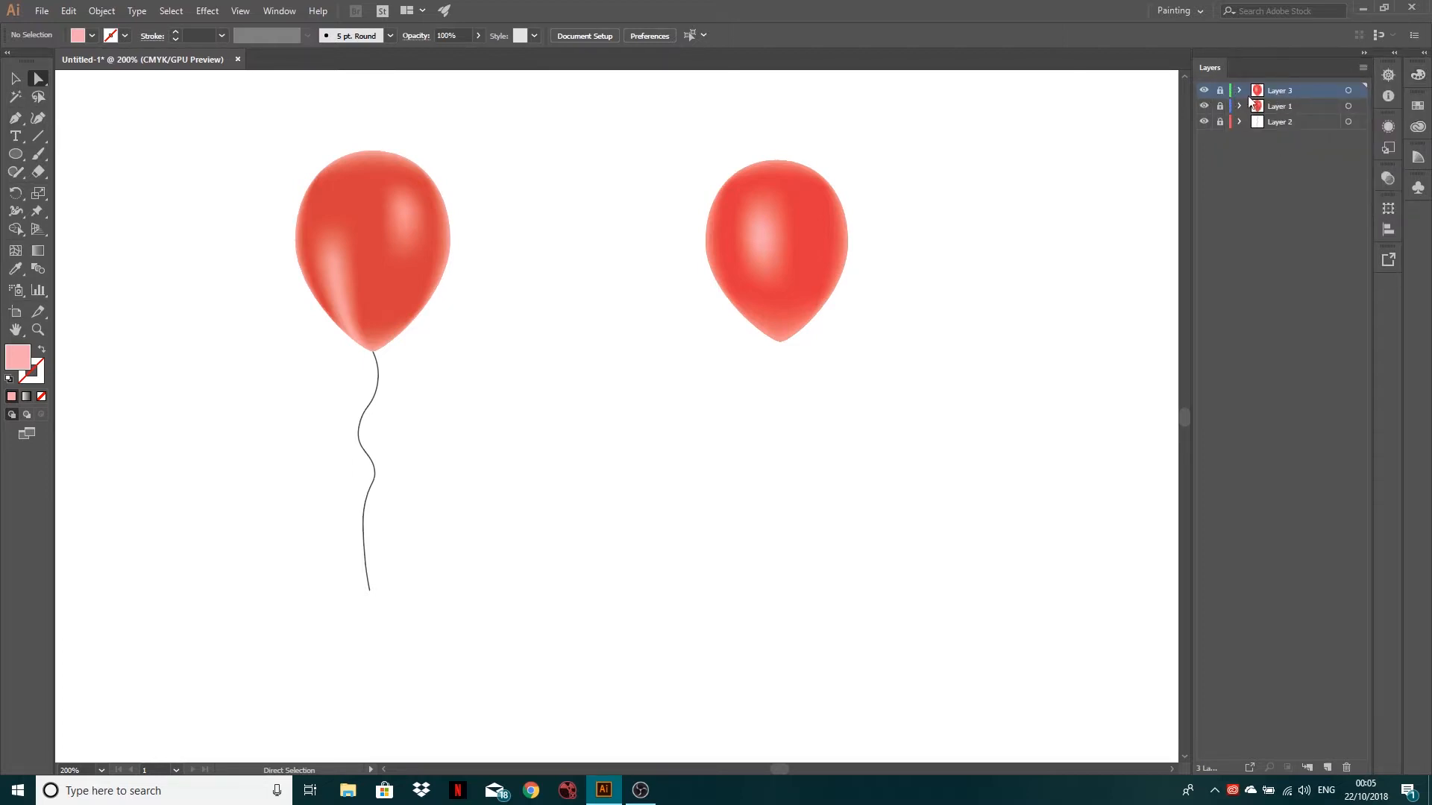
drag(1203, 106, 1203, 122)
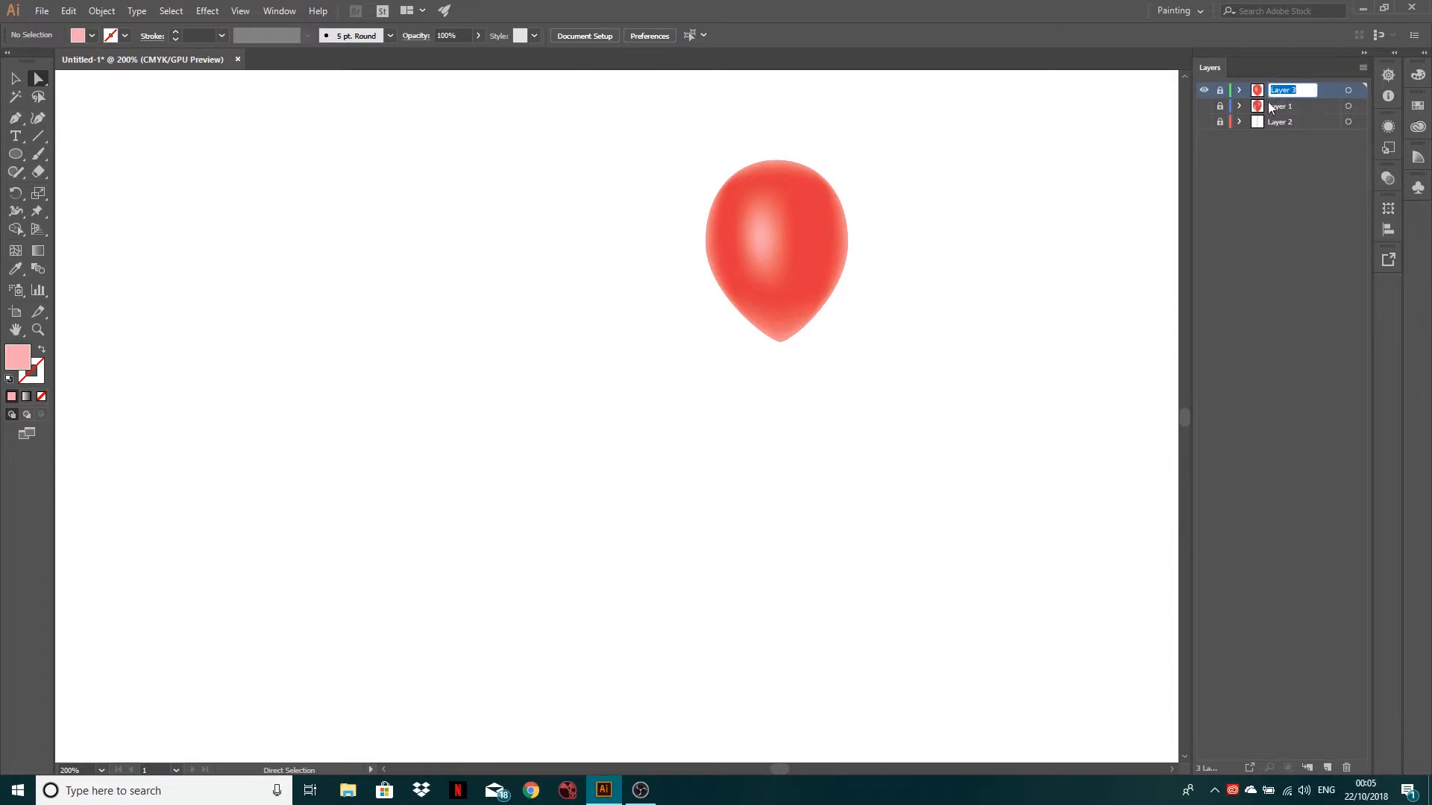
text(Balloon Main)
click(1248, 227)
- Create a new layer directly below Balloon Main and name it String
click(1327, 763)
drag(1282, 90, 1273, 111)
double_click(1275, 106)
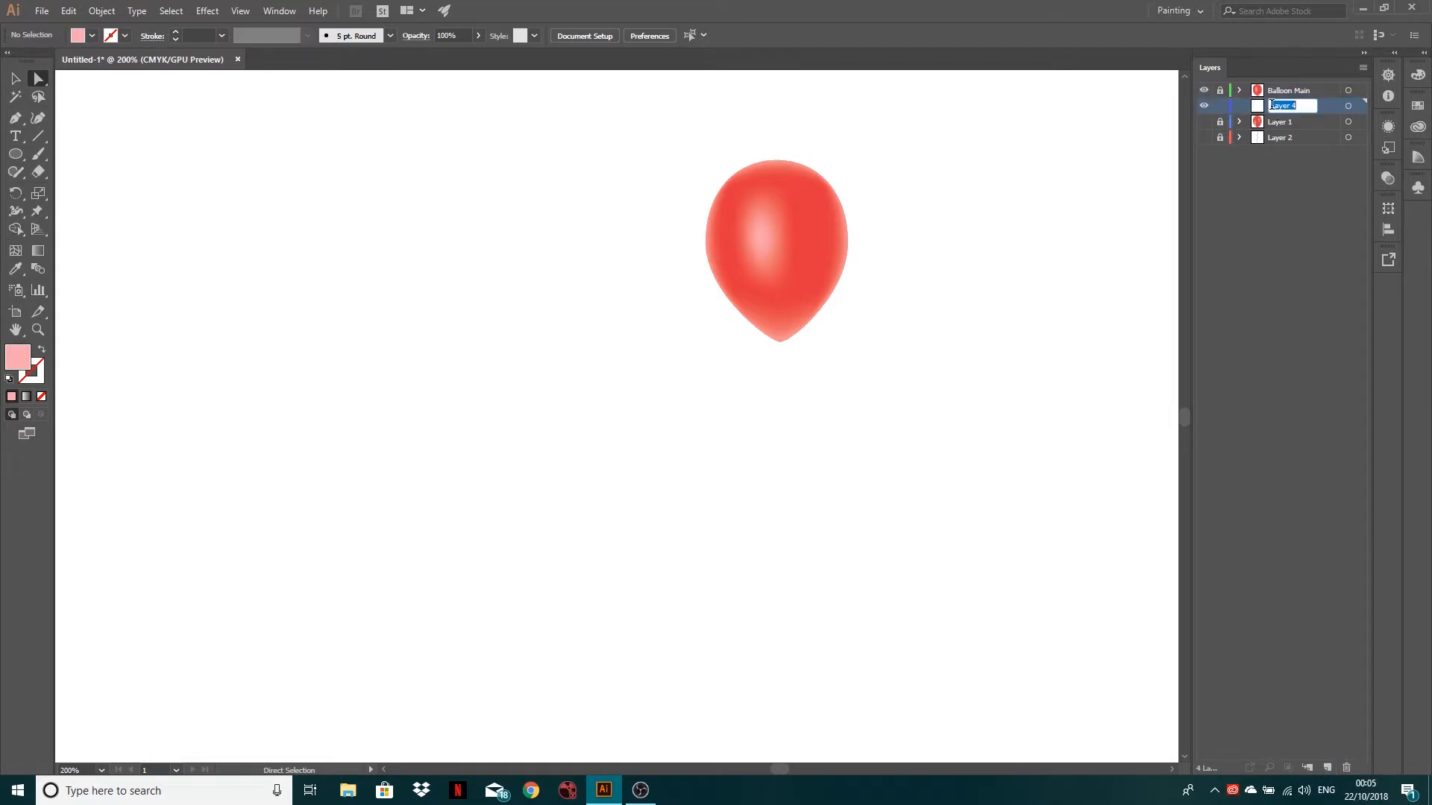
text(String)
key(Return)
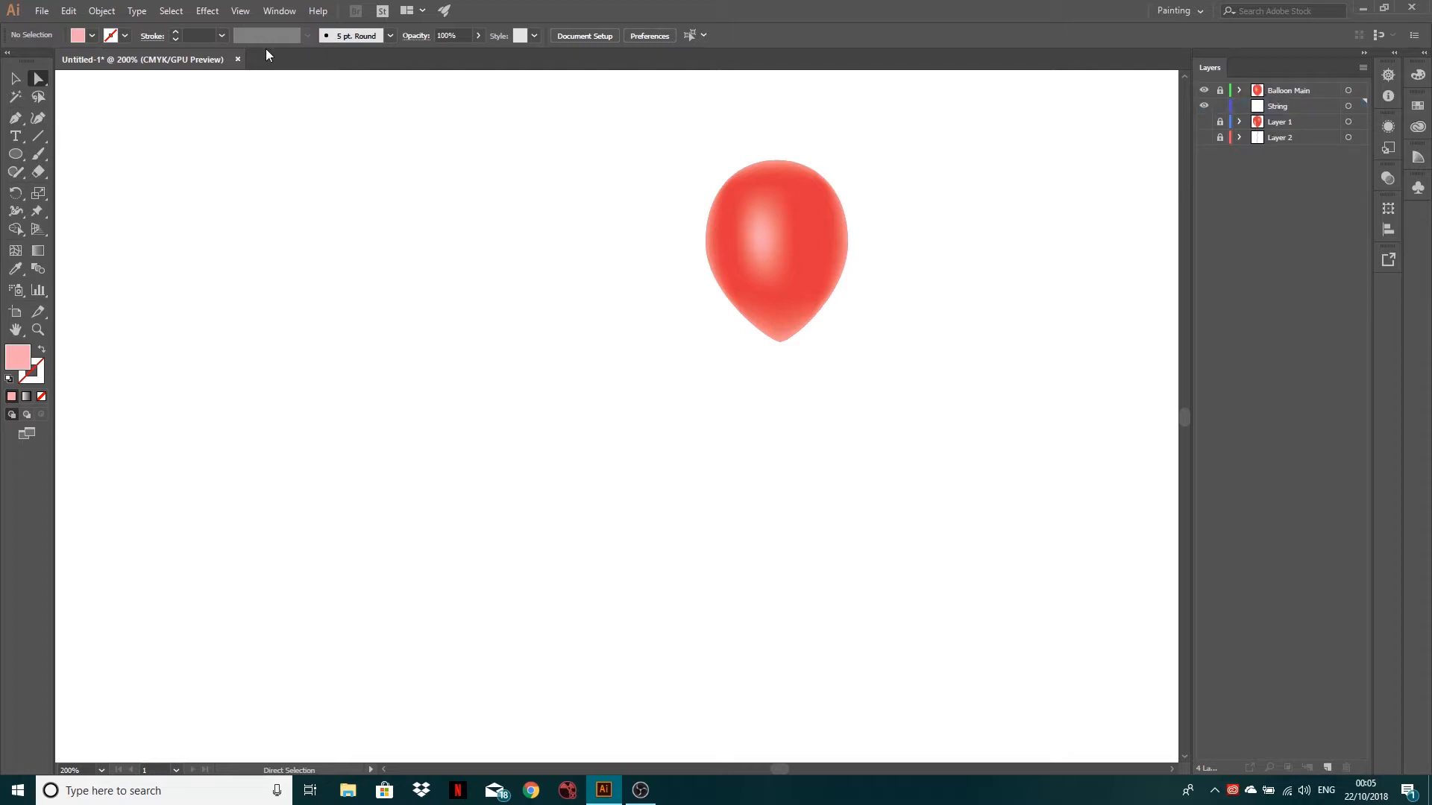
- Draw a wavy string about 52 mm long with the Curvature tool, running down from the balloon's bottom tip, and deselect it
click(42, 115)
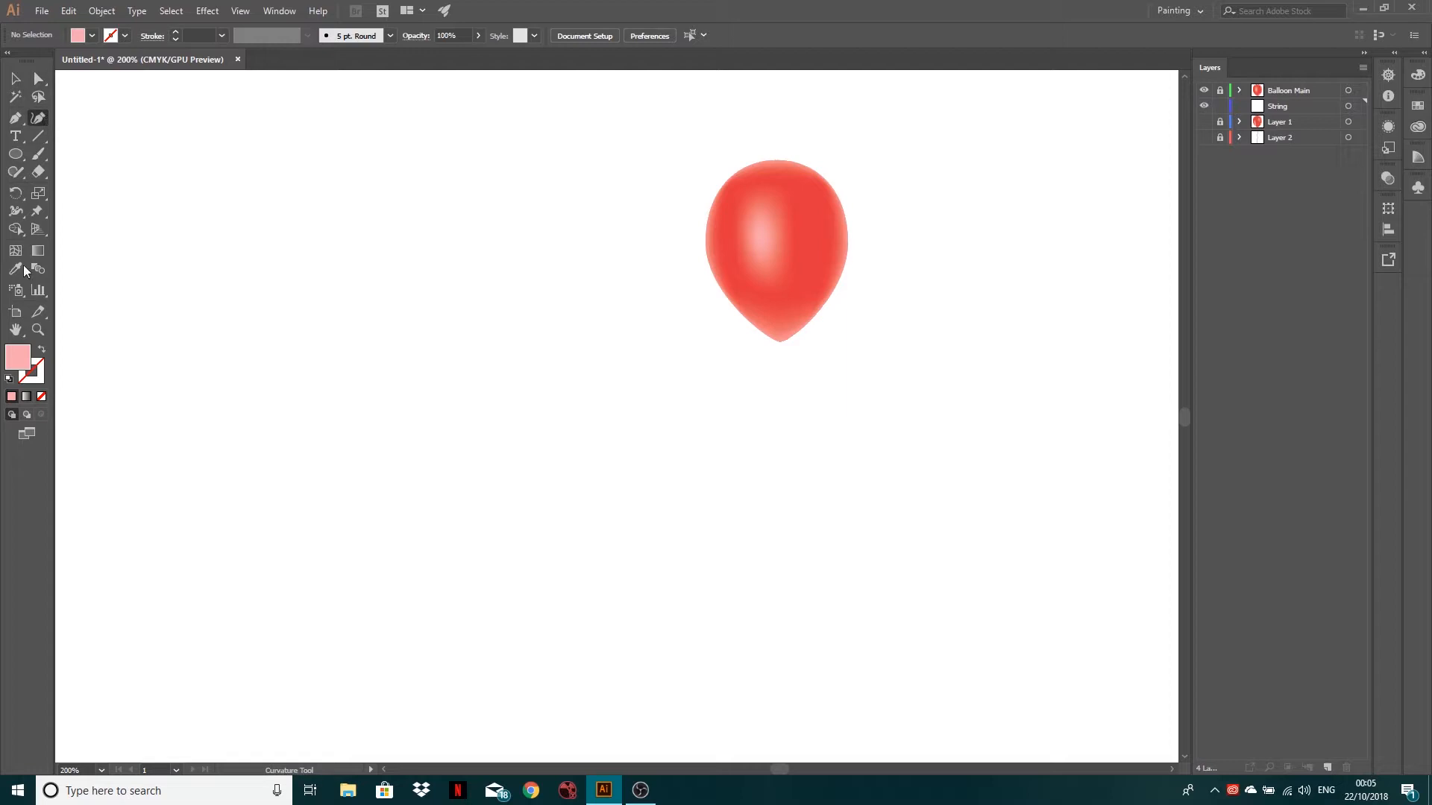
click(778, 327)
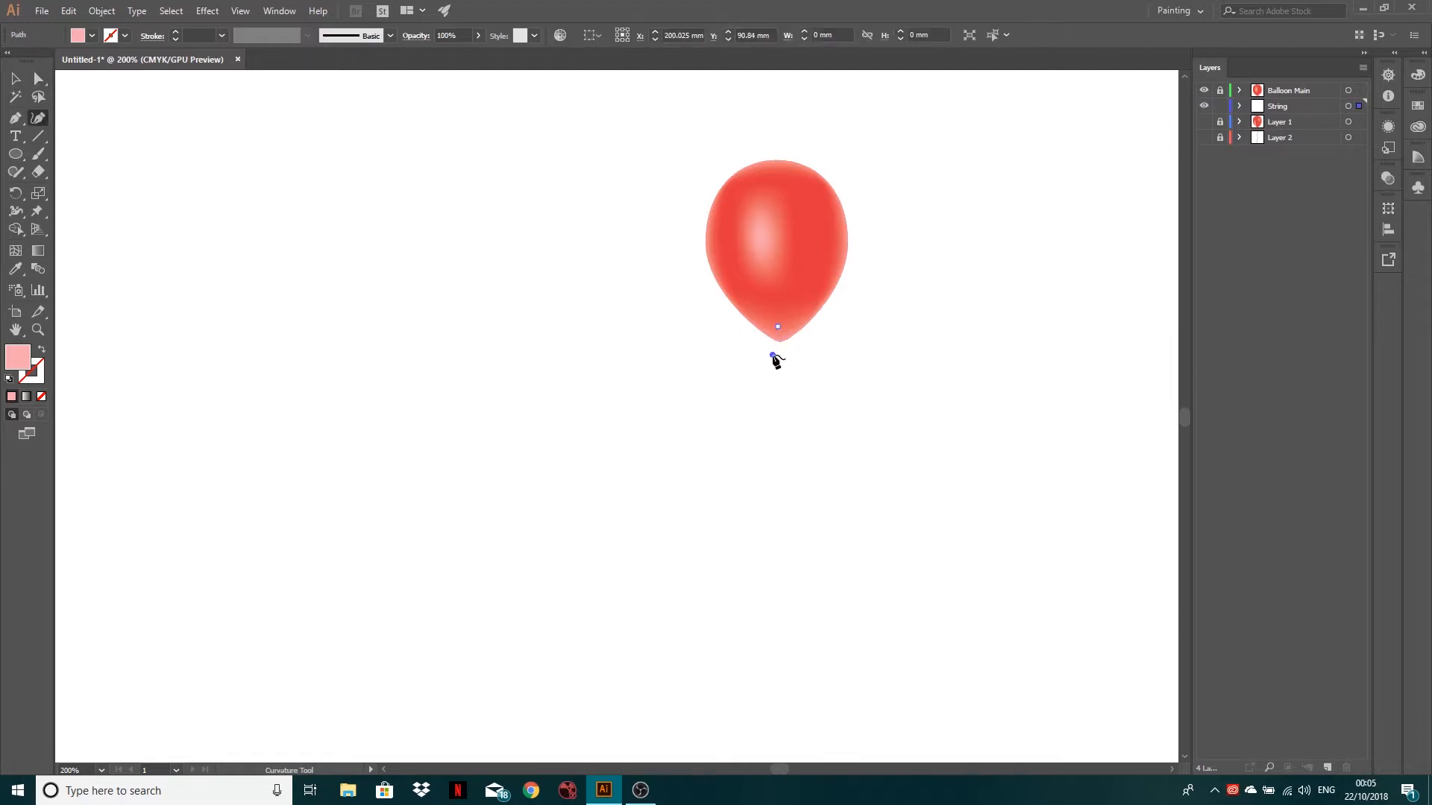
click(772, 355)
click(789, 377)
click(790, 406)
click(777, 437)
click(777, 462)
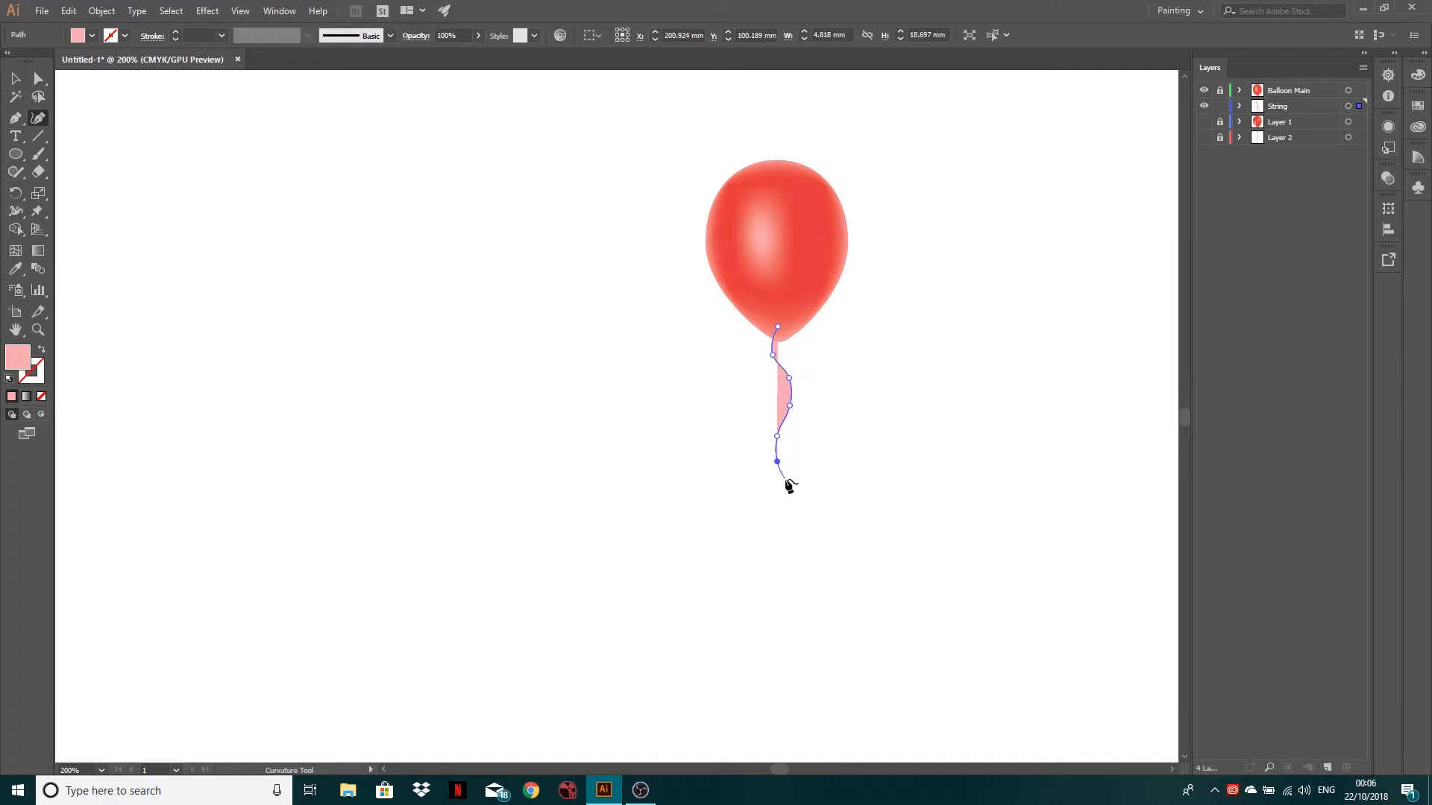
click(787, 479)
click(781, 513)
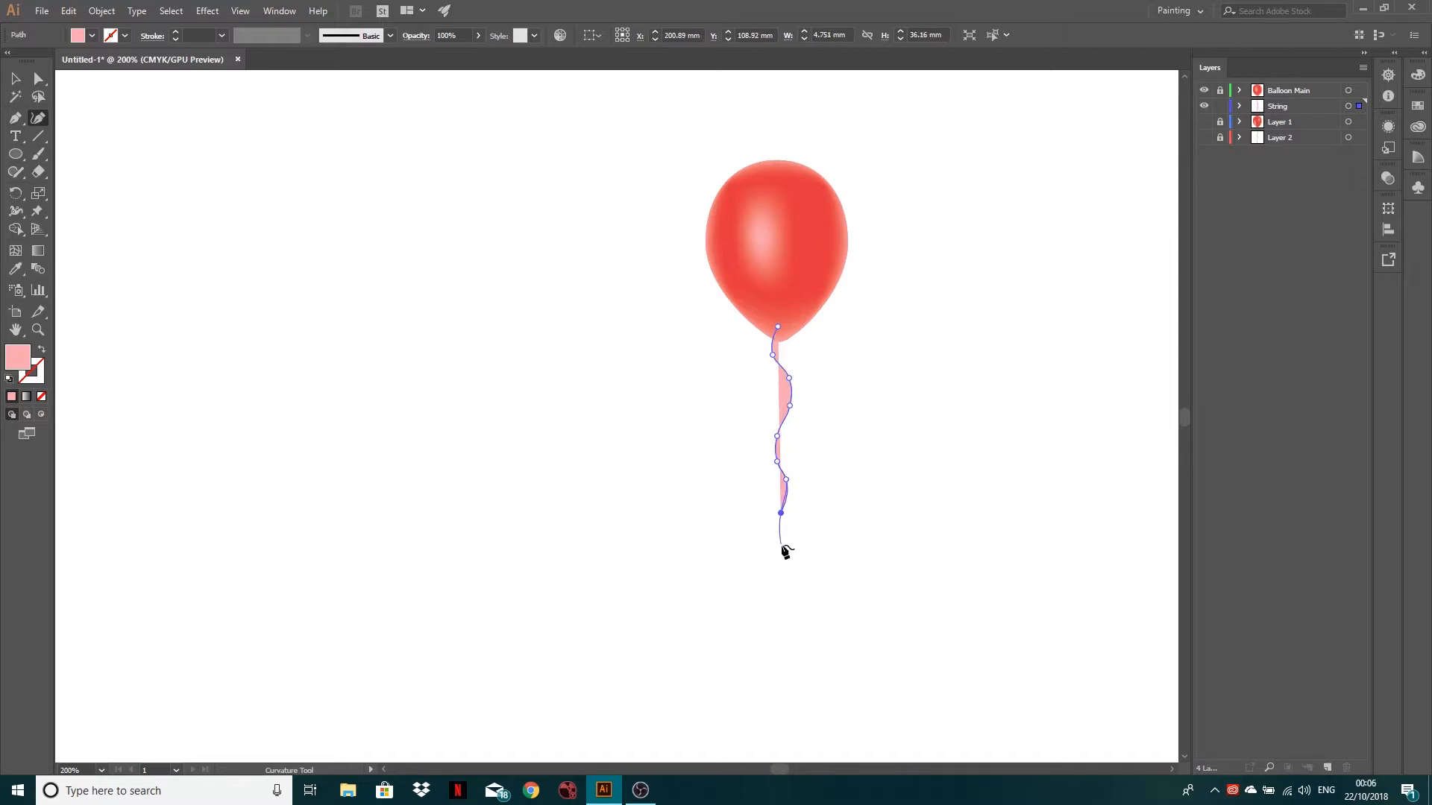
click(782, 545)
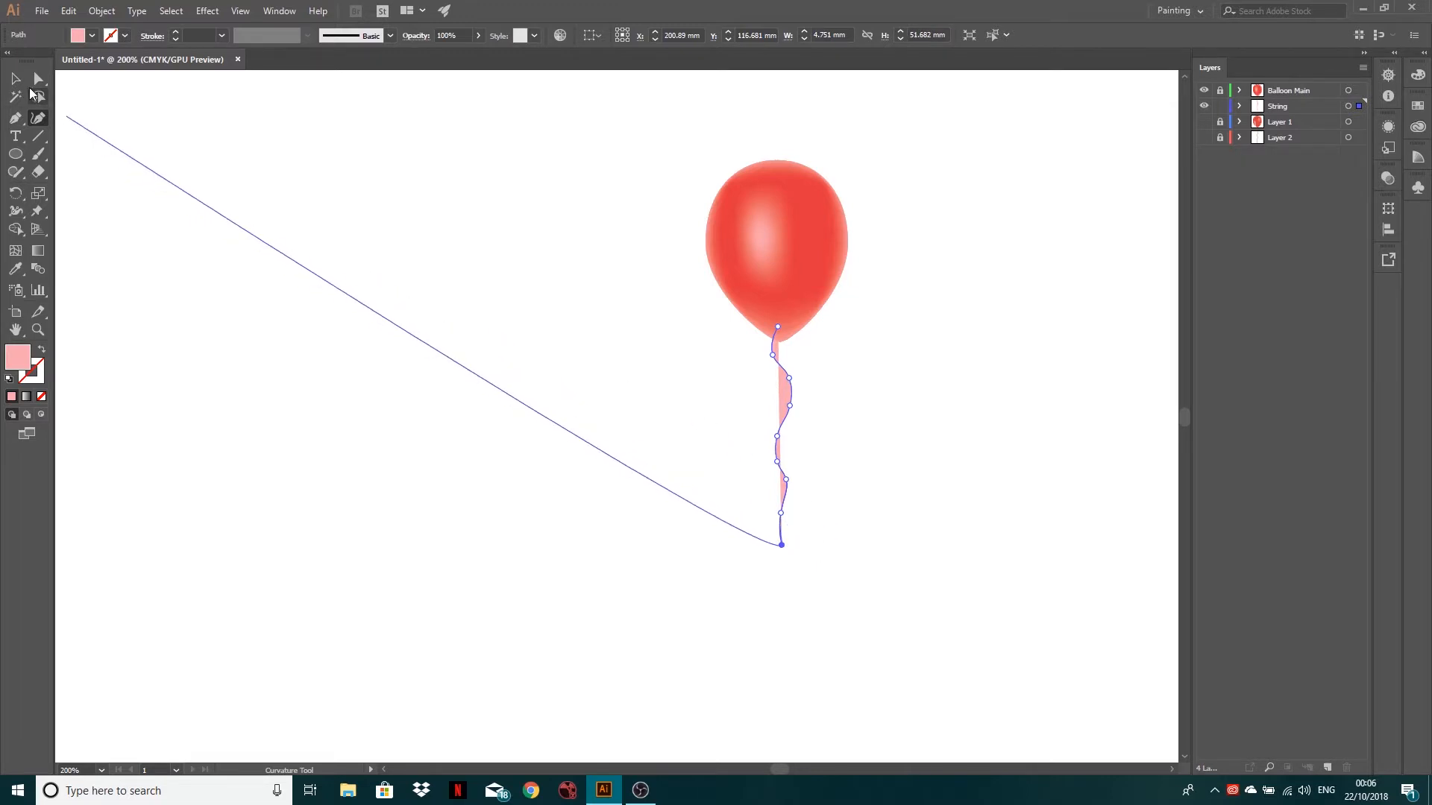
click(24, 84)
click(469, 343)
- Remove the string's fill, set its stroke color to dark grey 565656 and deselect it
click(783, 385)
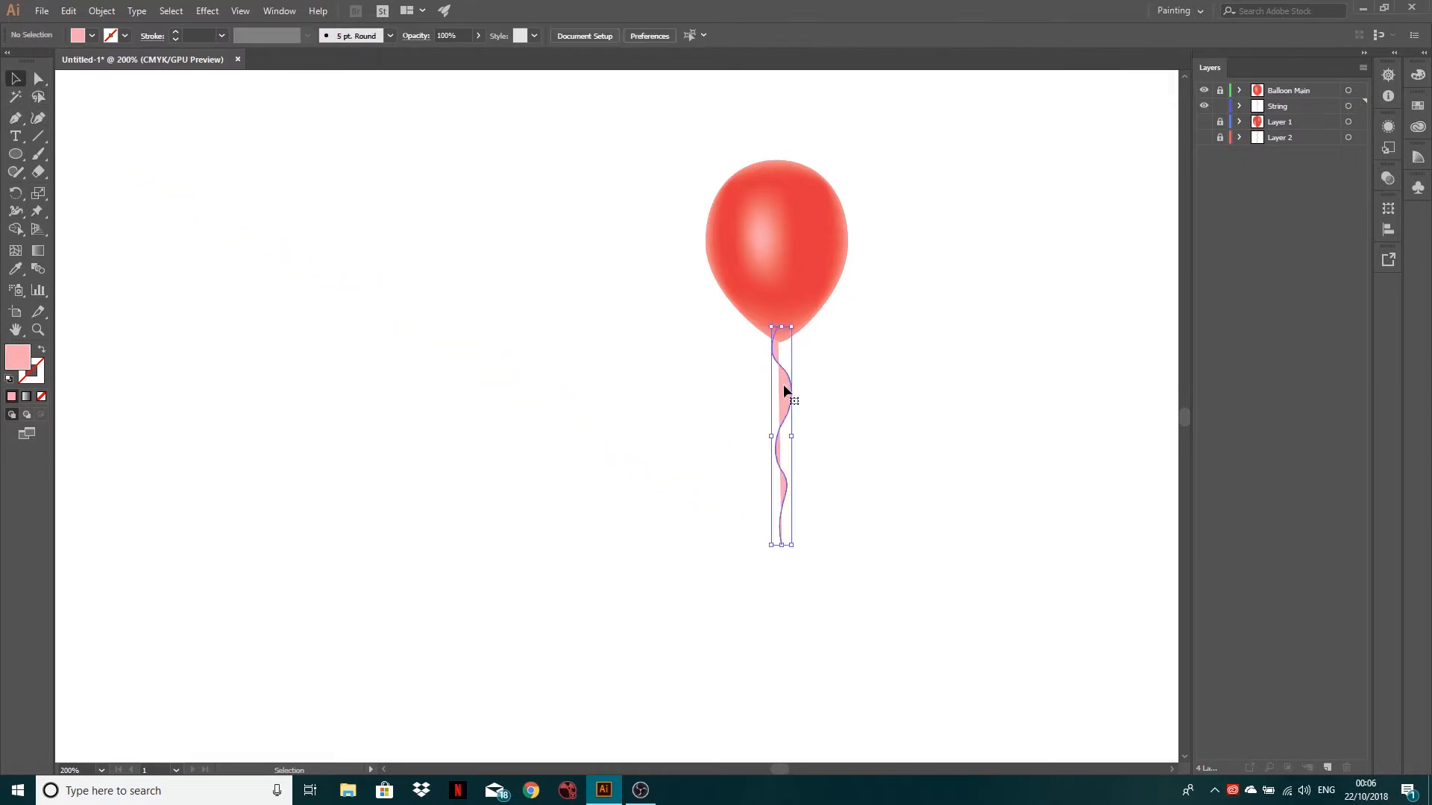
key(slash)
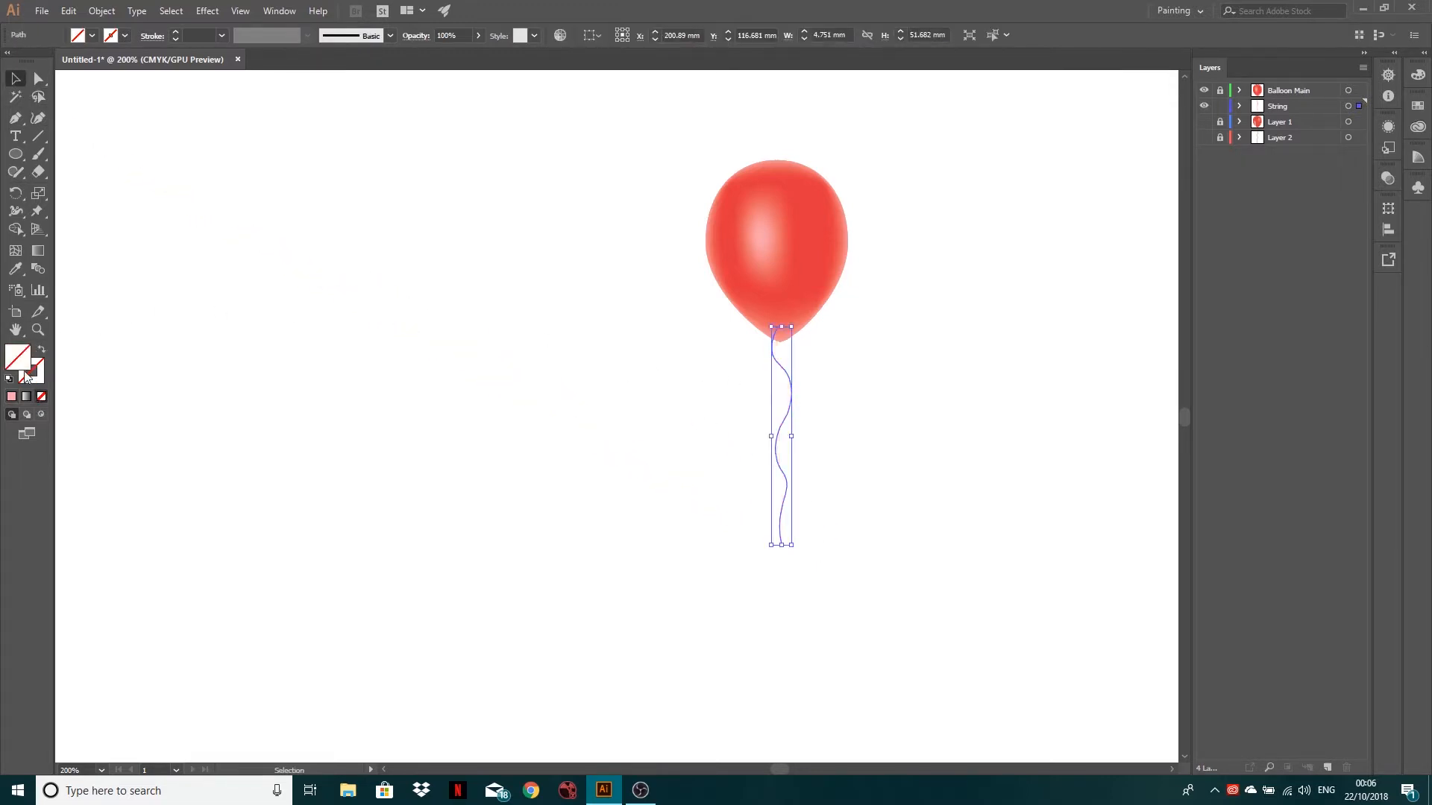
click(42, 398)
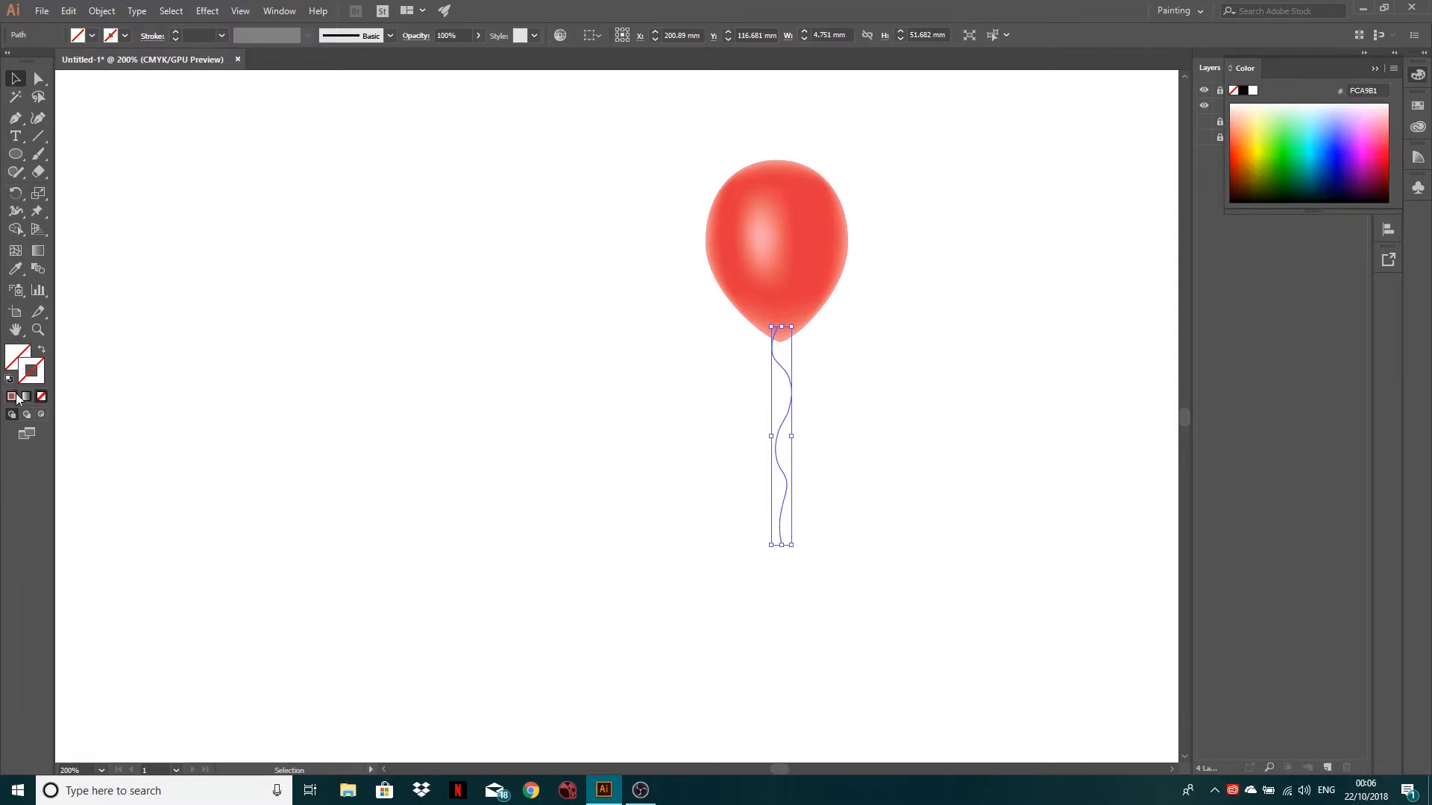
click(12, 397)
double_click(32, 372)
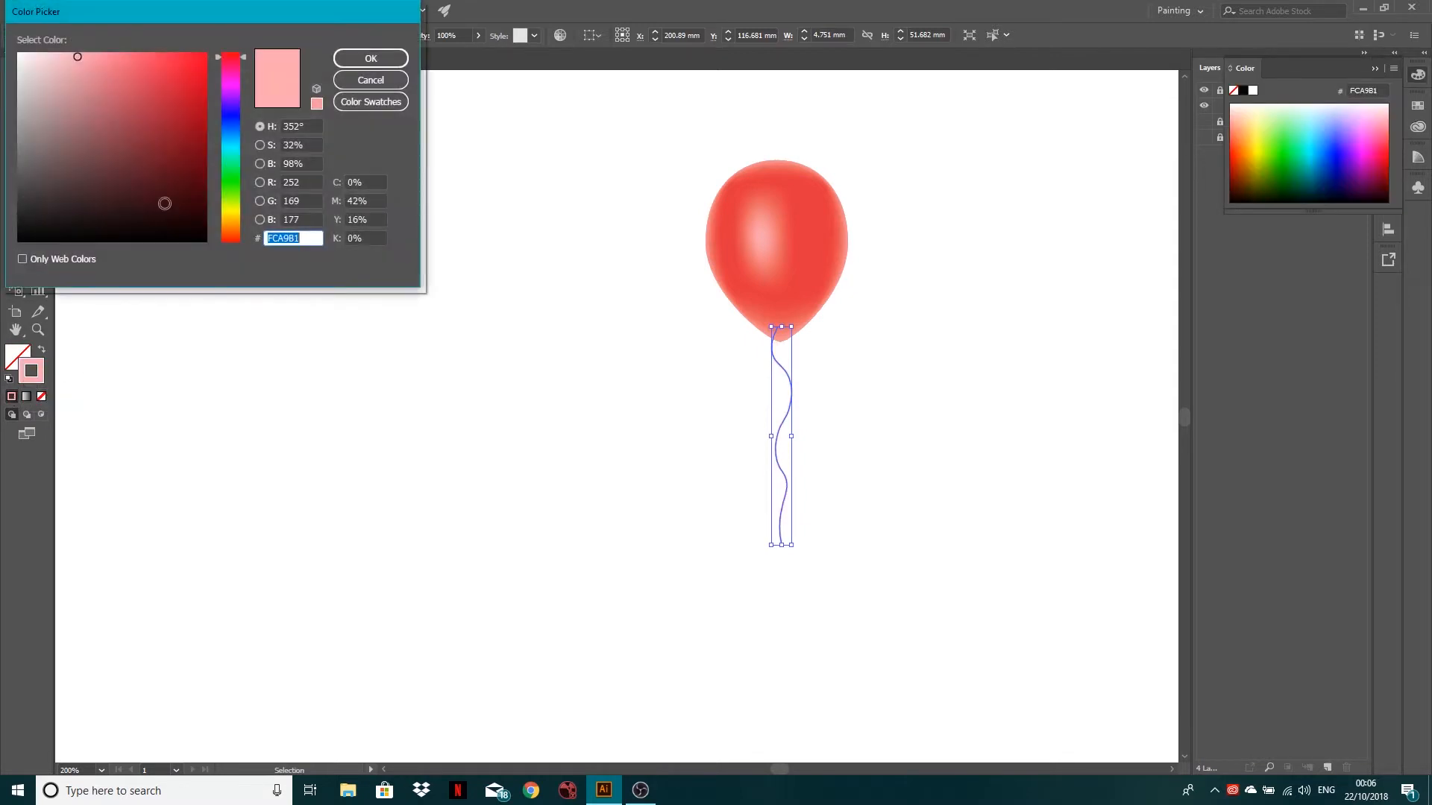
drag(25, 122, 18, 178)
click(371, 58)
click(822, 378)
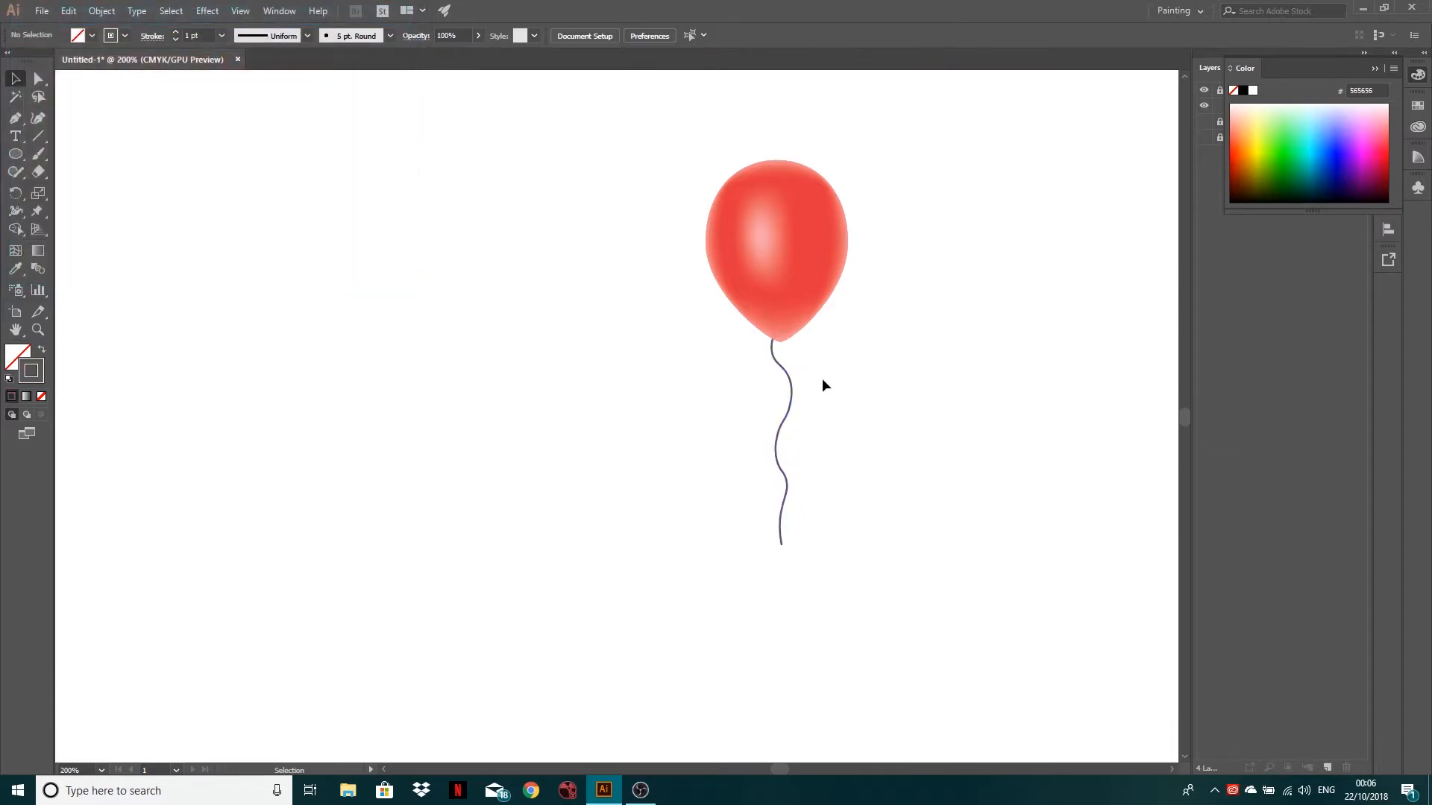
- Set the string's stroke weight to 0.5 pt and deselect it
click(786, 383)
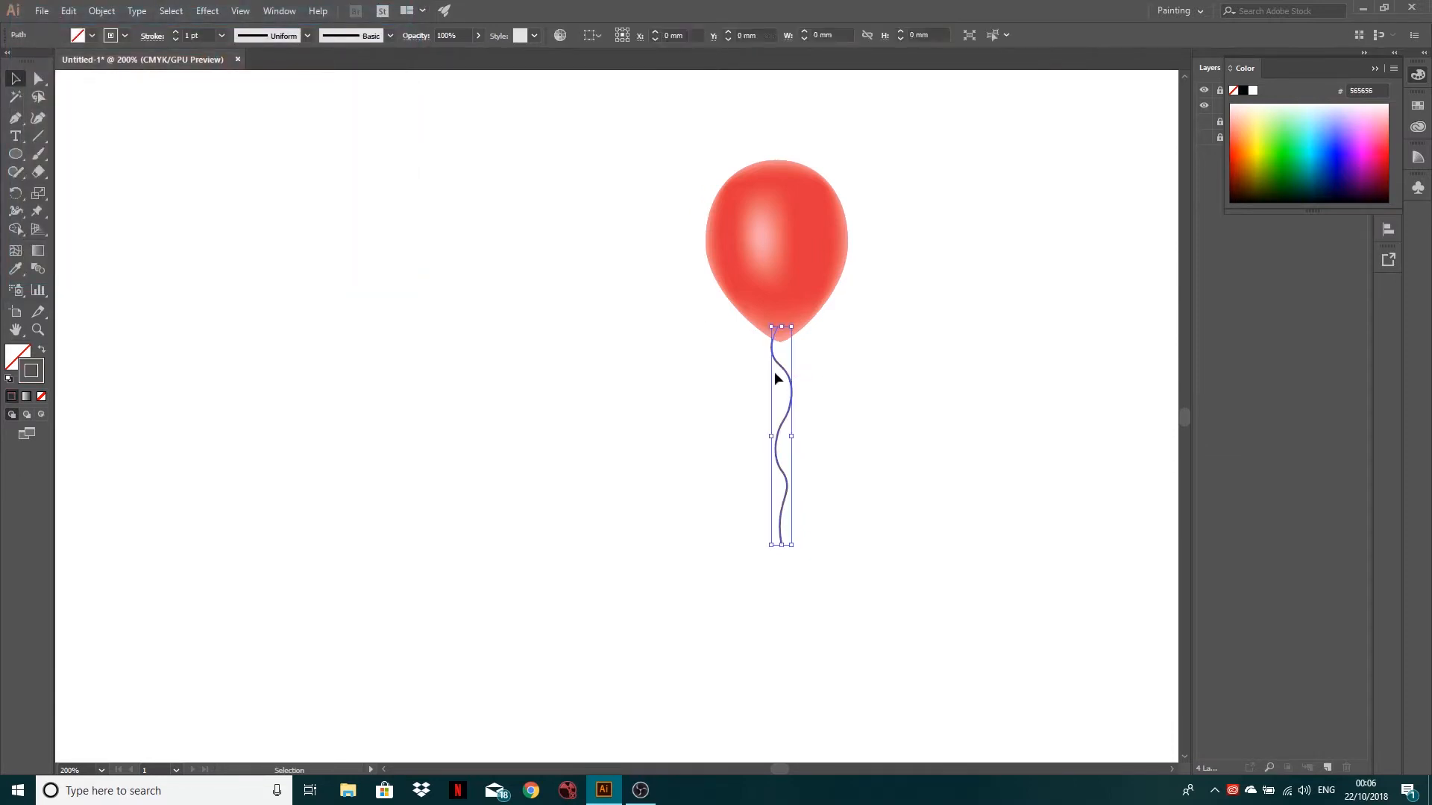
click(178, 42)
click(624, 390)
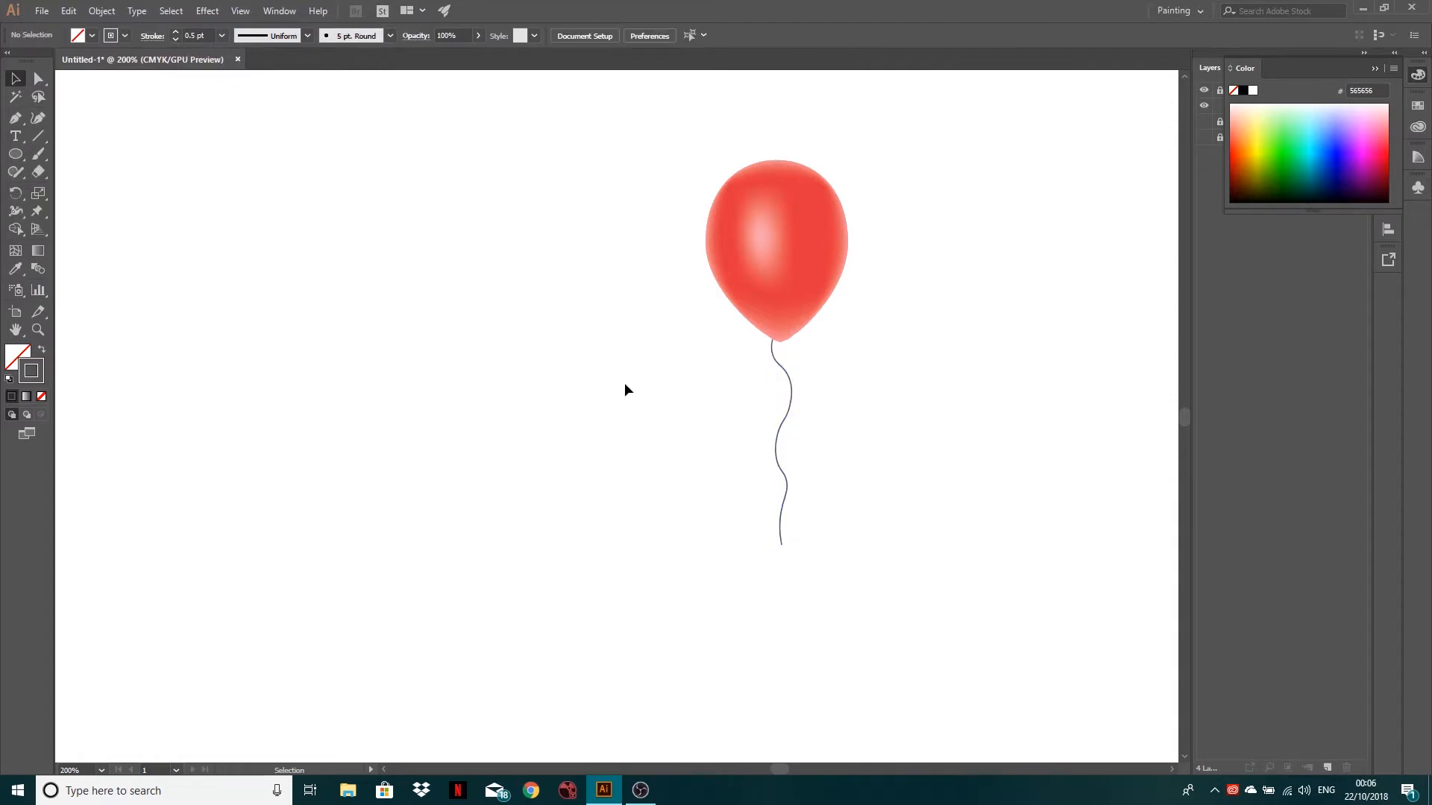
- Move the string about 1.8 mm to the right so it lines up with the balloon's bottom tip
click(789, 387)
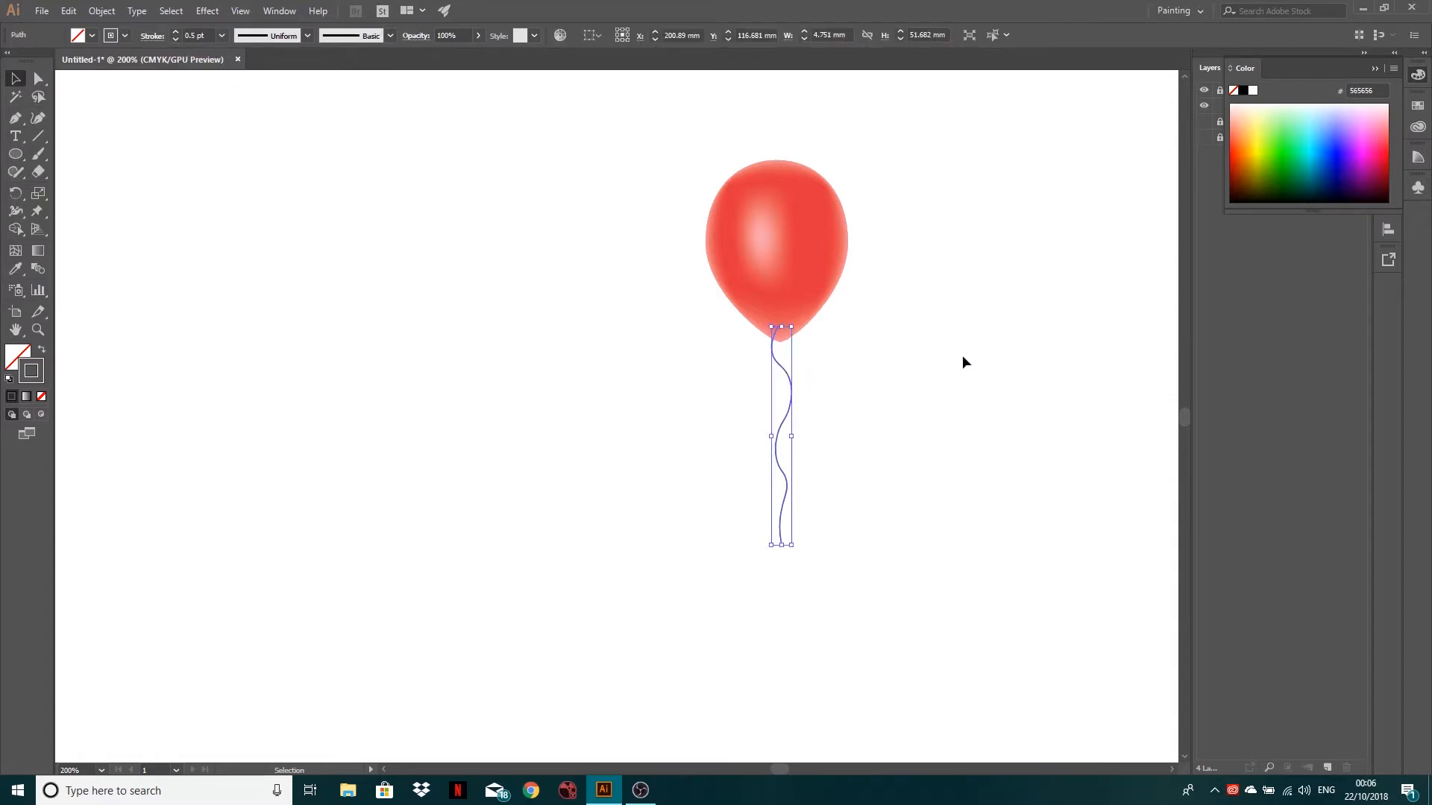
key(Right)
key(Right)
key(Right)
key(Right)
key(Right)
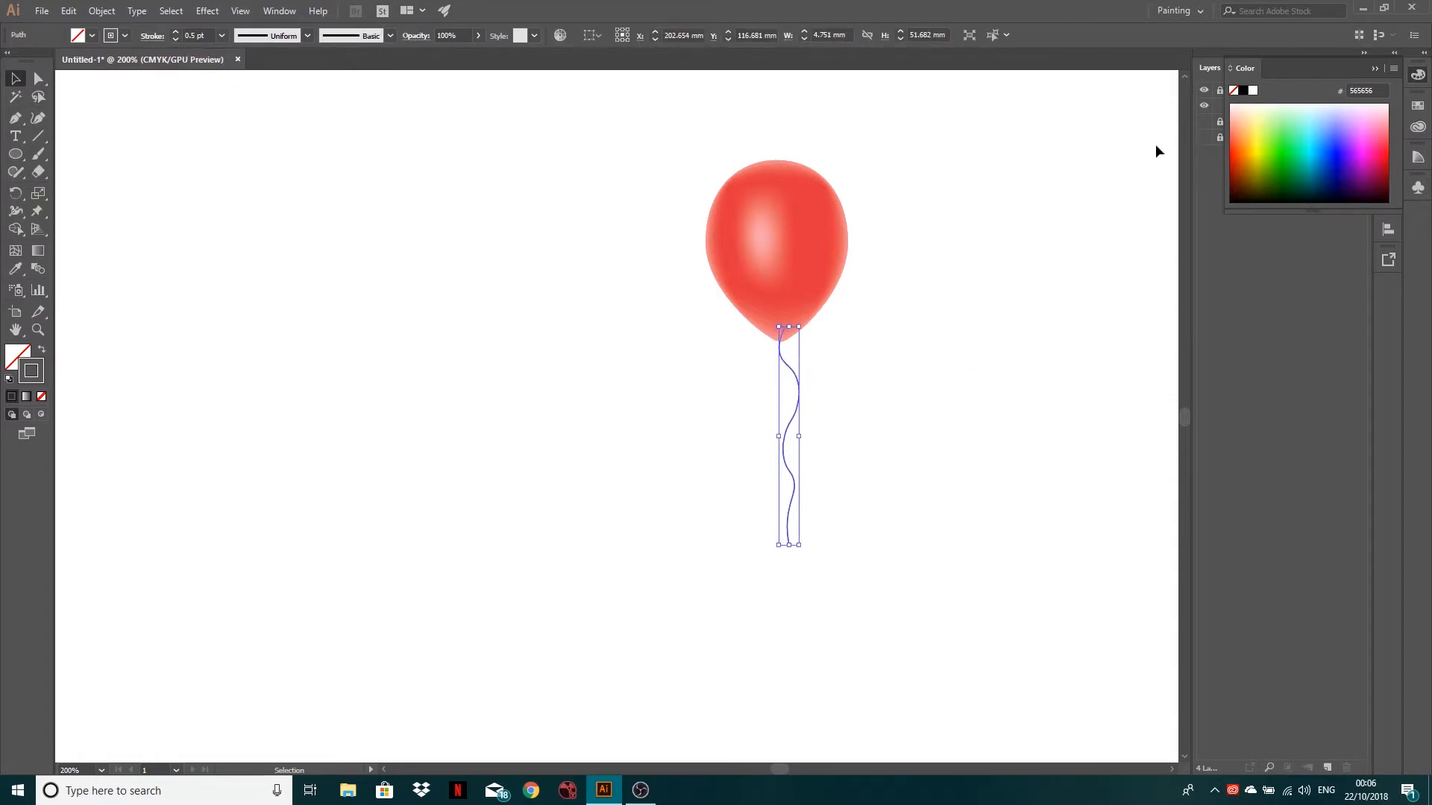
- Lock the String layer, then show Layer 1 and Layer 2 for comparison and hide them again
click(1375, 69)
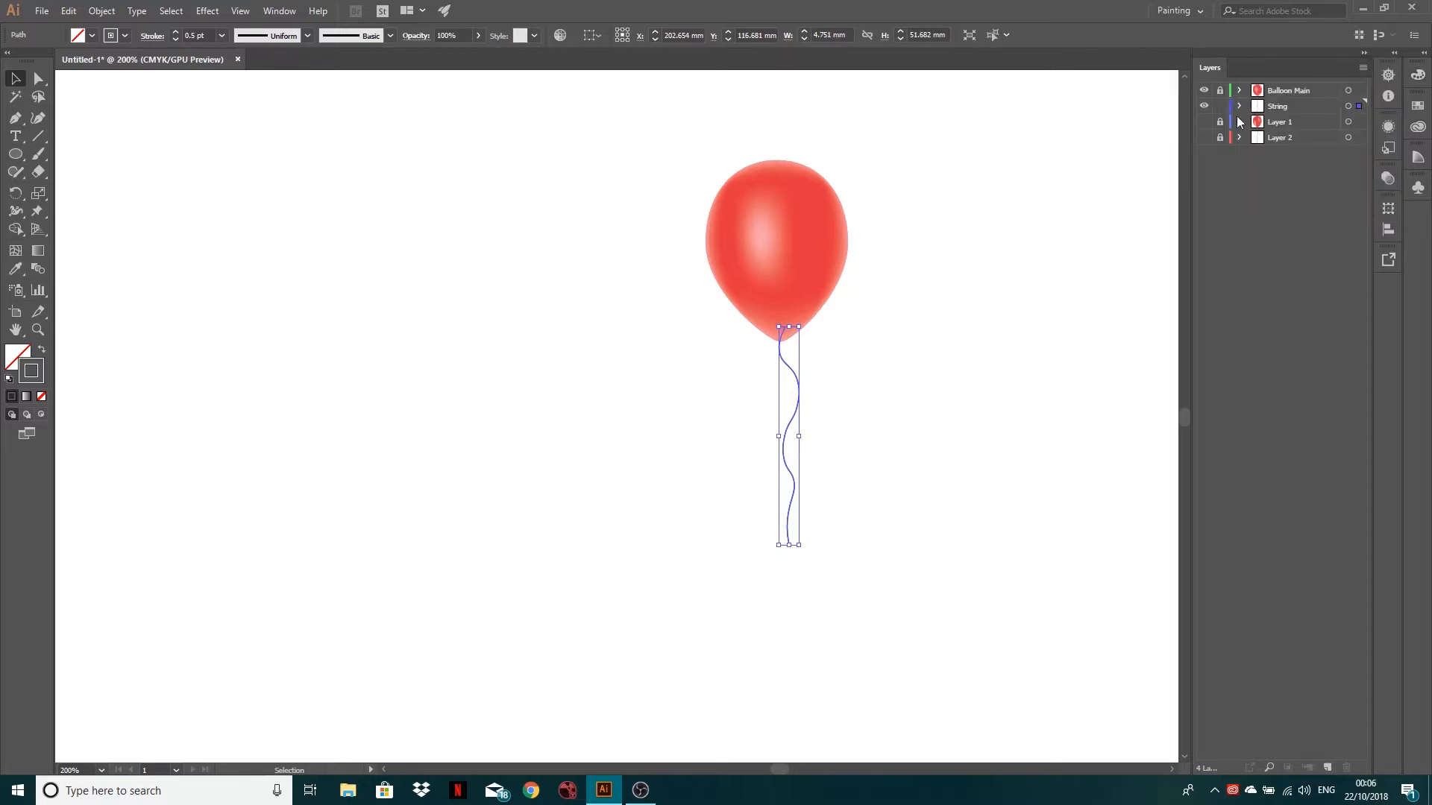
click(1220, 106)
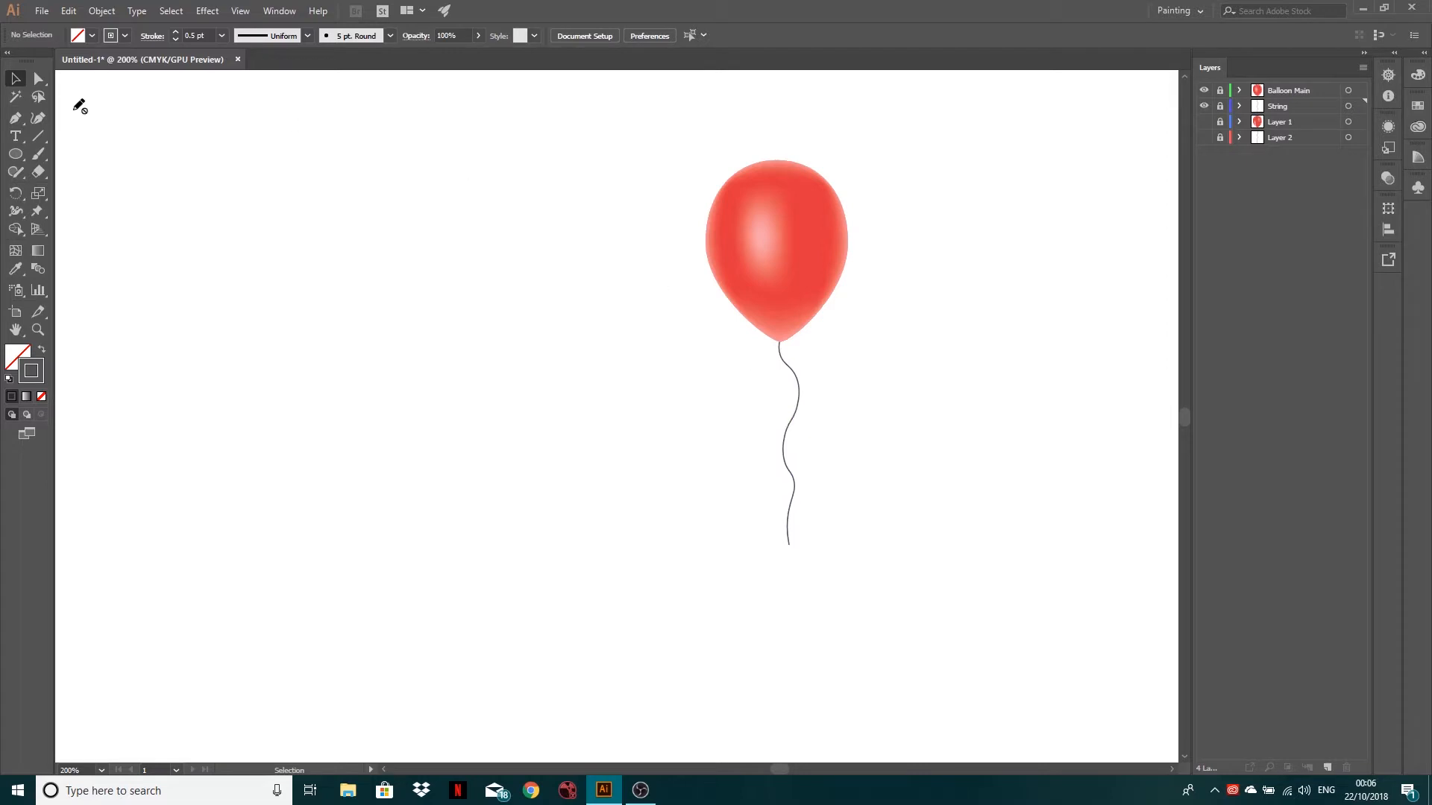
drag(1205, 122, 1197, 158)
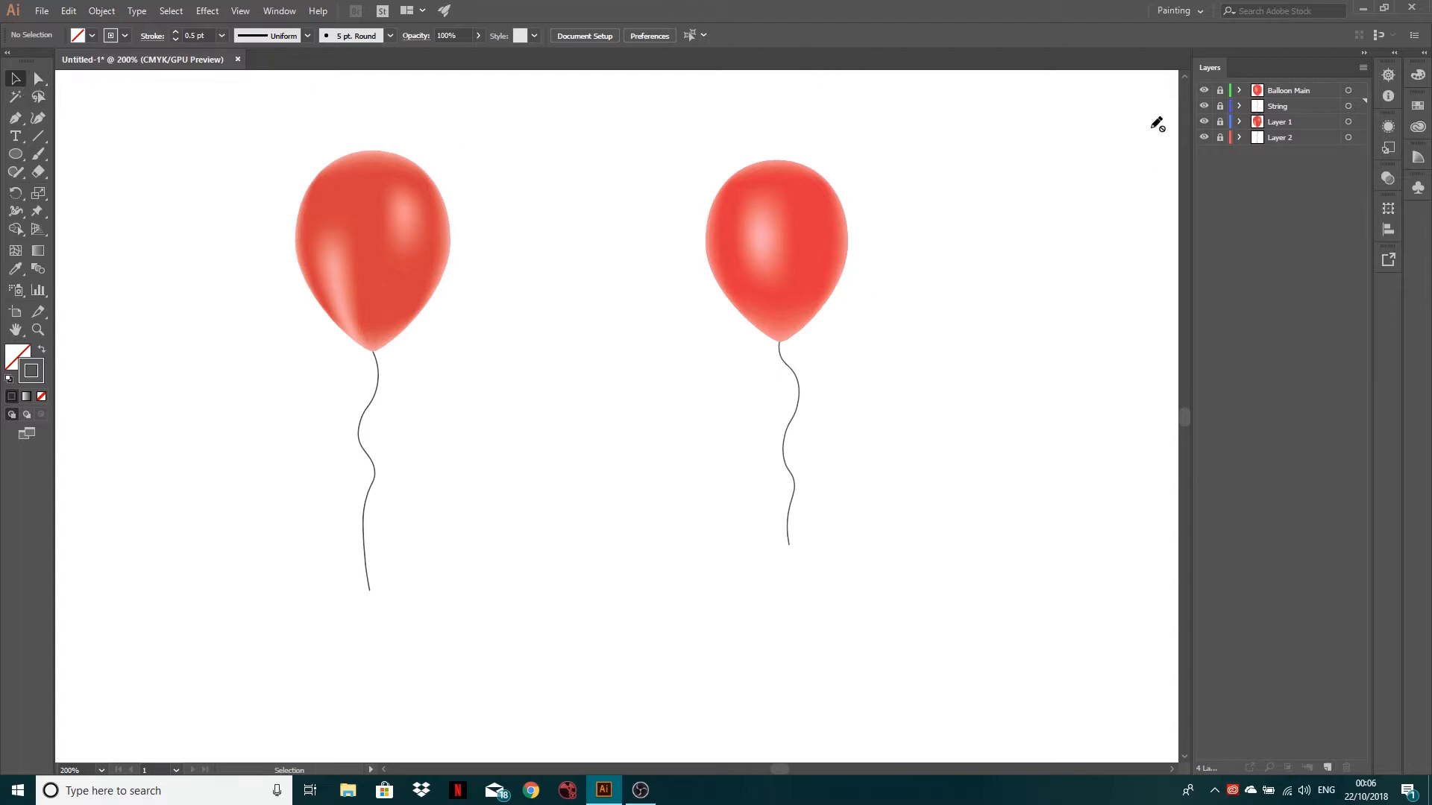
click(1204, 138)
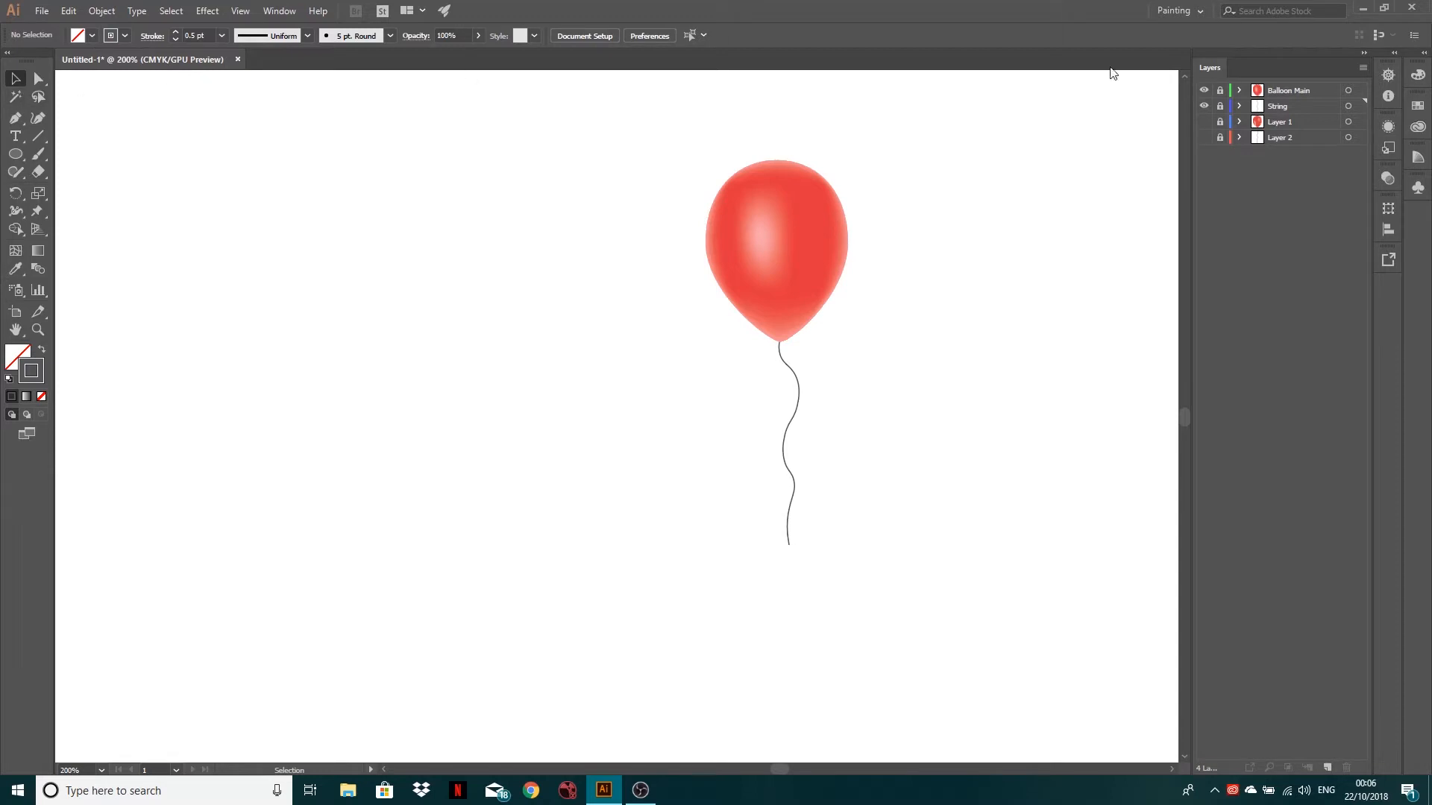
- Duplicate the Balloon Main and String layers together
click(1285, 107)
shift+click(1293, 90)
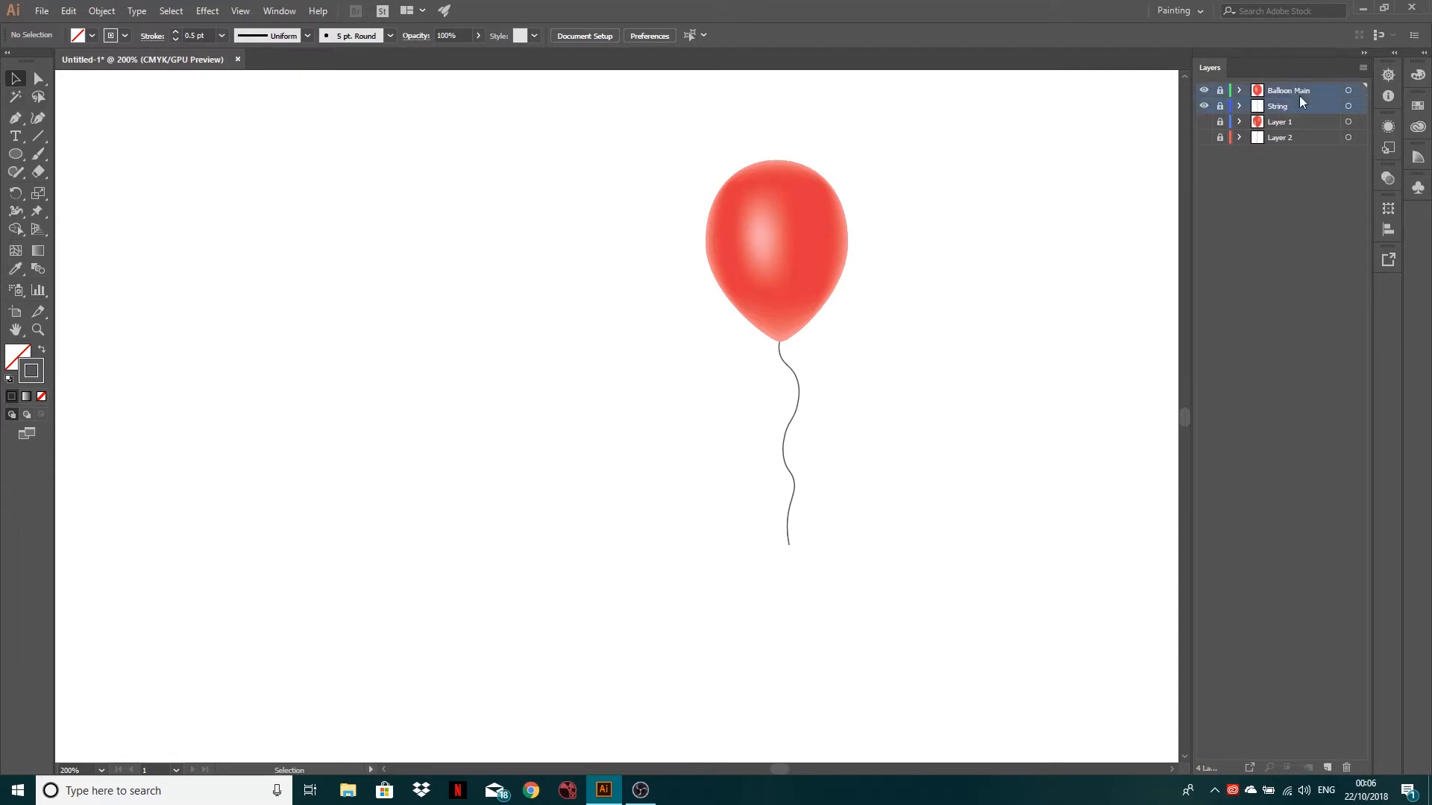
drag(1296, 104, 1327, 767)
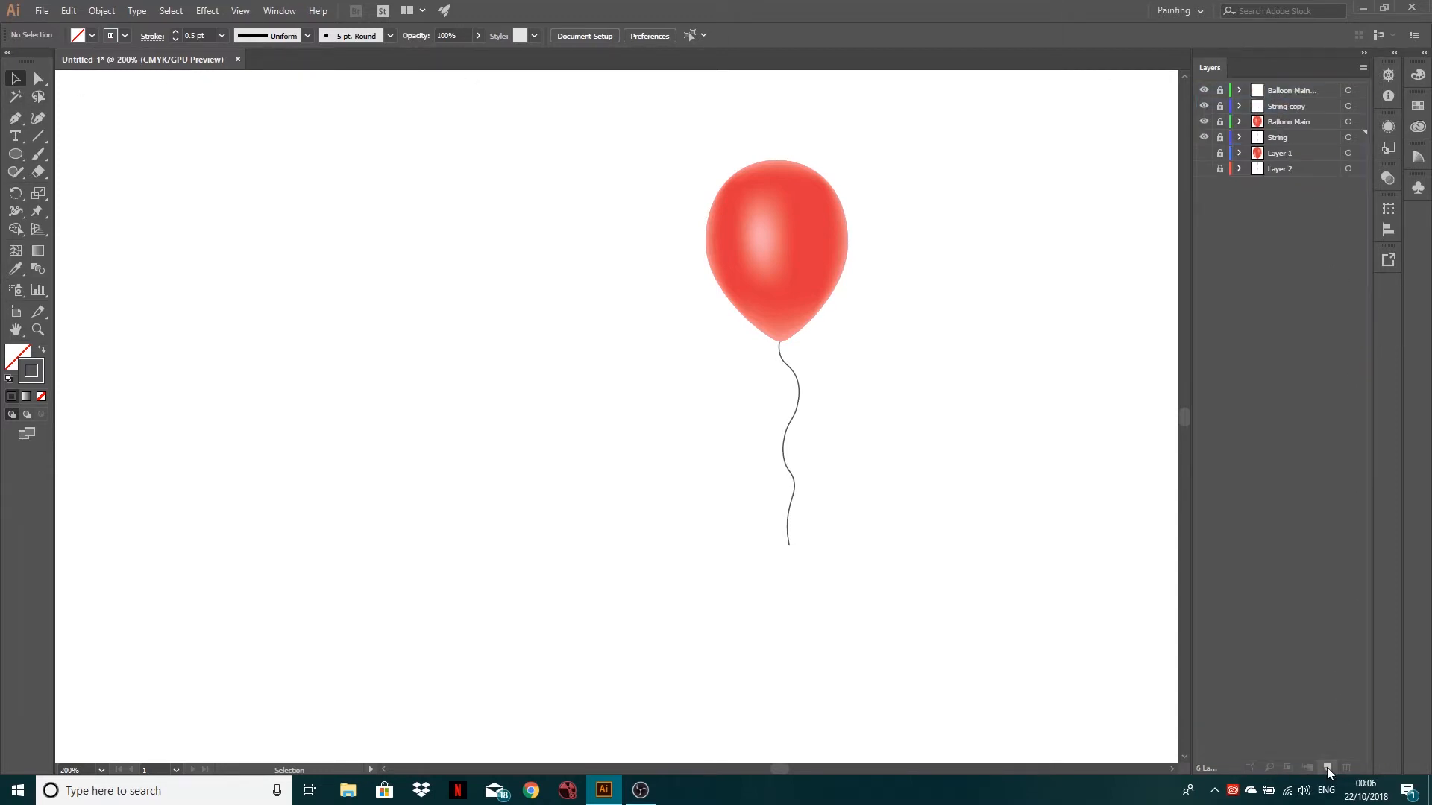
- Unlock the two copied layers and move the copied balloon and string left of the original, to about X 146.3 mm
click(1283, 106)
click(1220, 106)
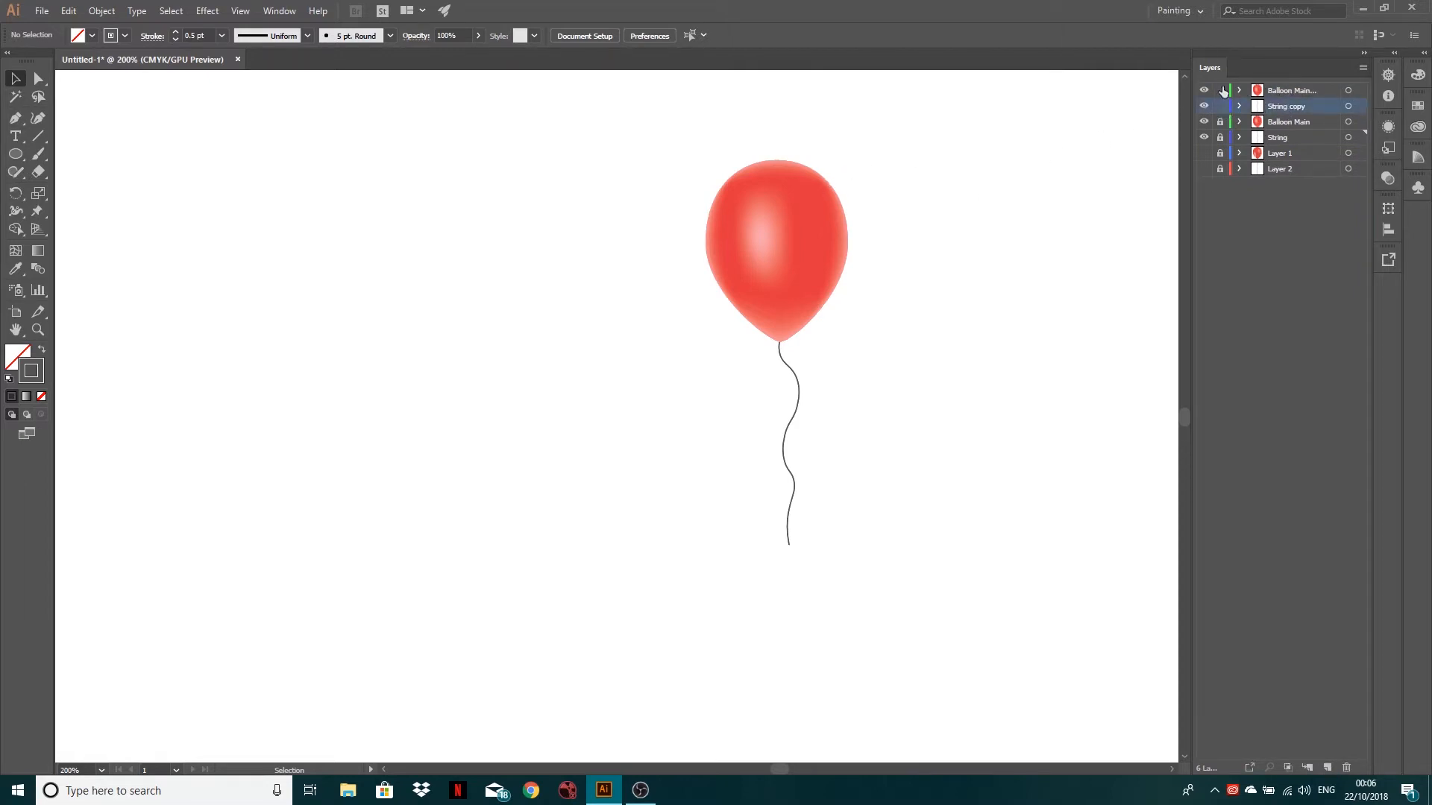
click(1220, 90)
shift+click(1284, 88)
drag(969, 143, 593, 675)
drag(786, 281, 561, 286)
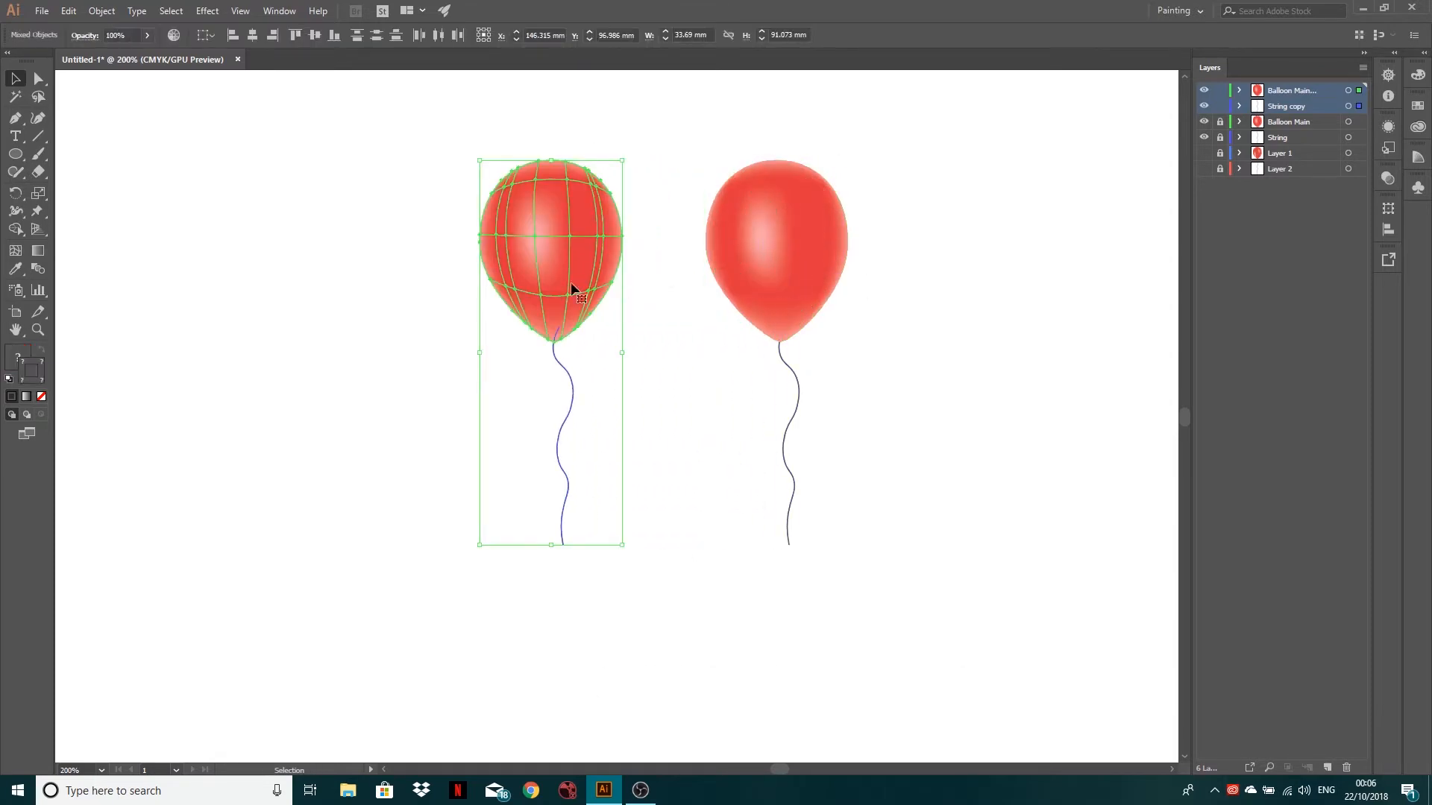
- Deselect the artwork and delete the String copy layer
click(199, 246)
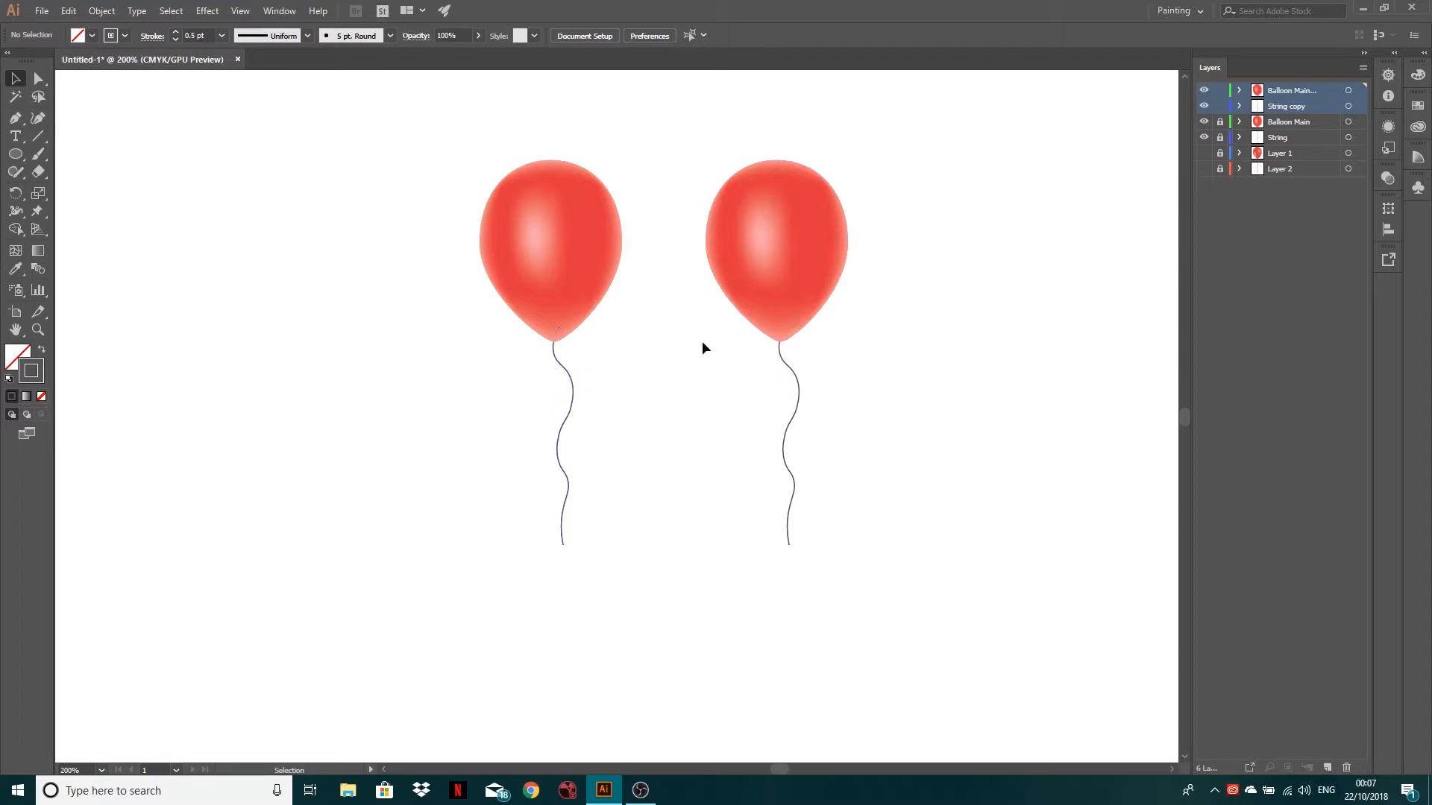
drag(1284, 112, 1351, 768)
- Recolor the copied balloon's red body mesh points to green 29A52C, set the color mode to RGB and deselect
click(543, 222)
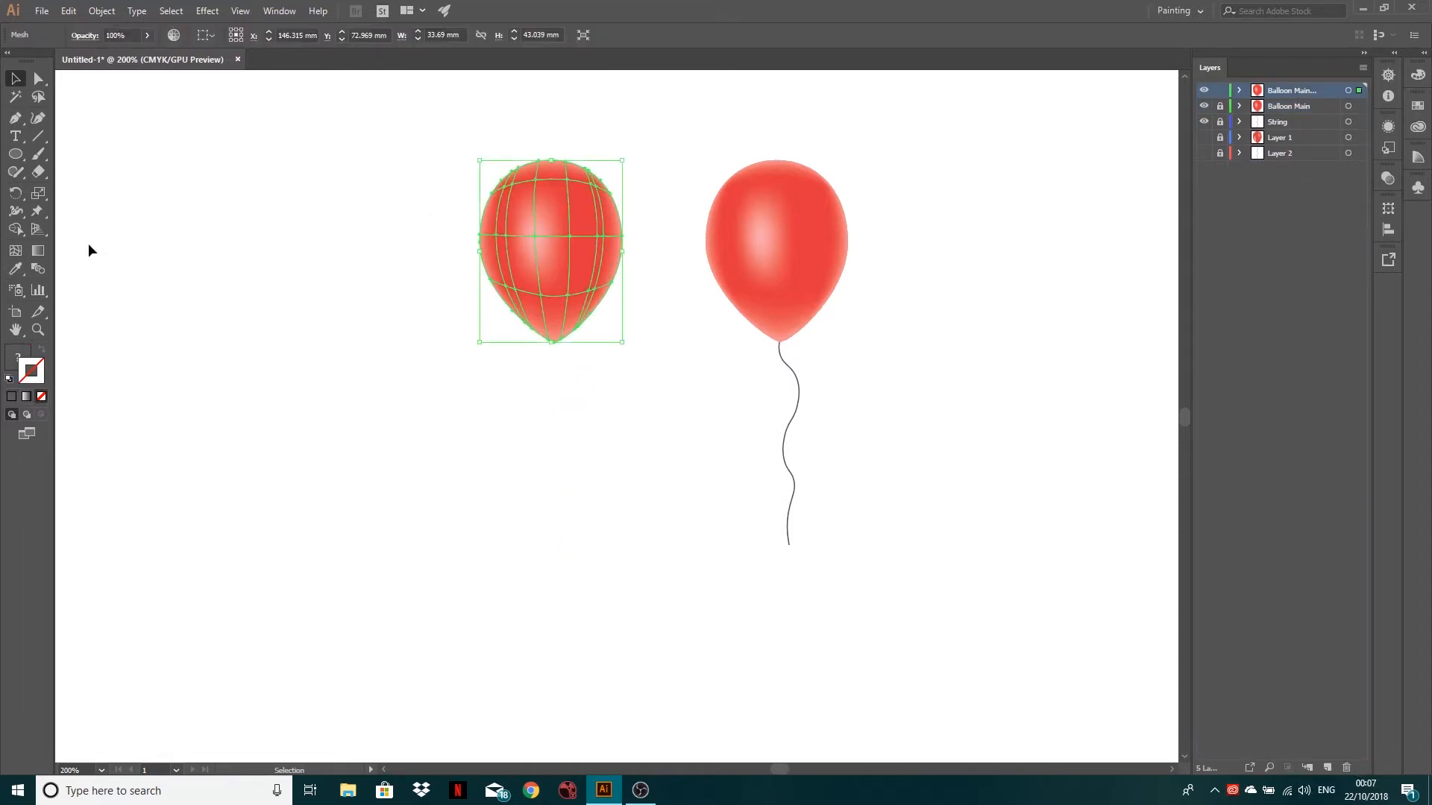
click(39, 77)
drag(394, 102, 661, 386)
scroll(544, 235, up, 1)
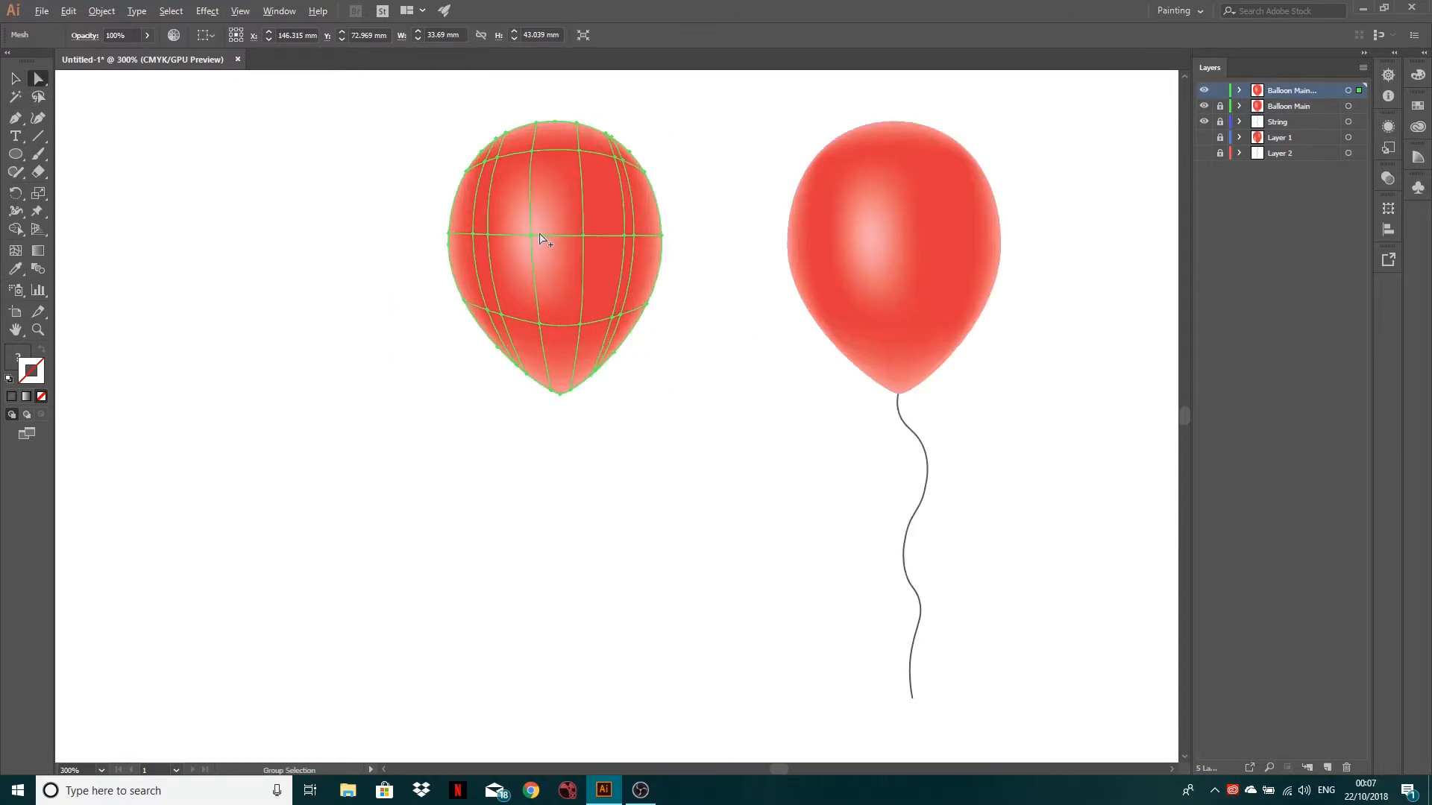
drag(458, 237, 654, 186)
double_click(18, 356)
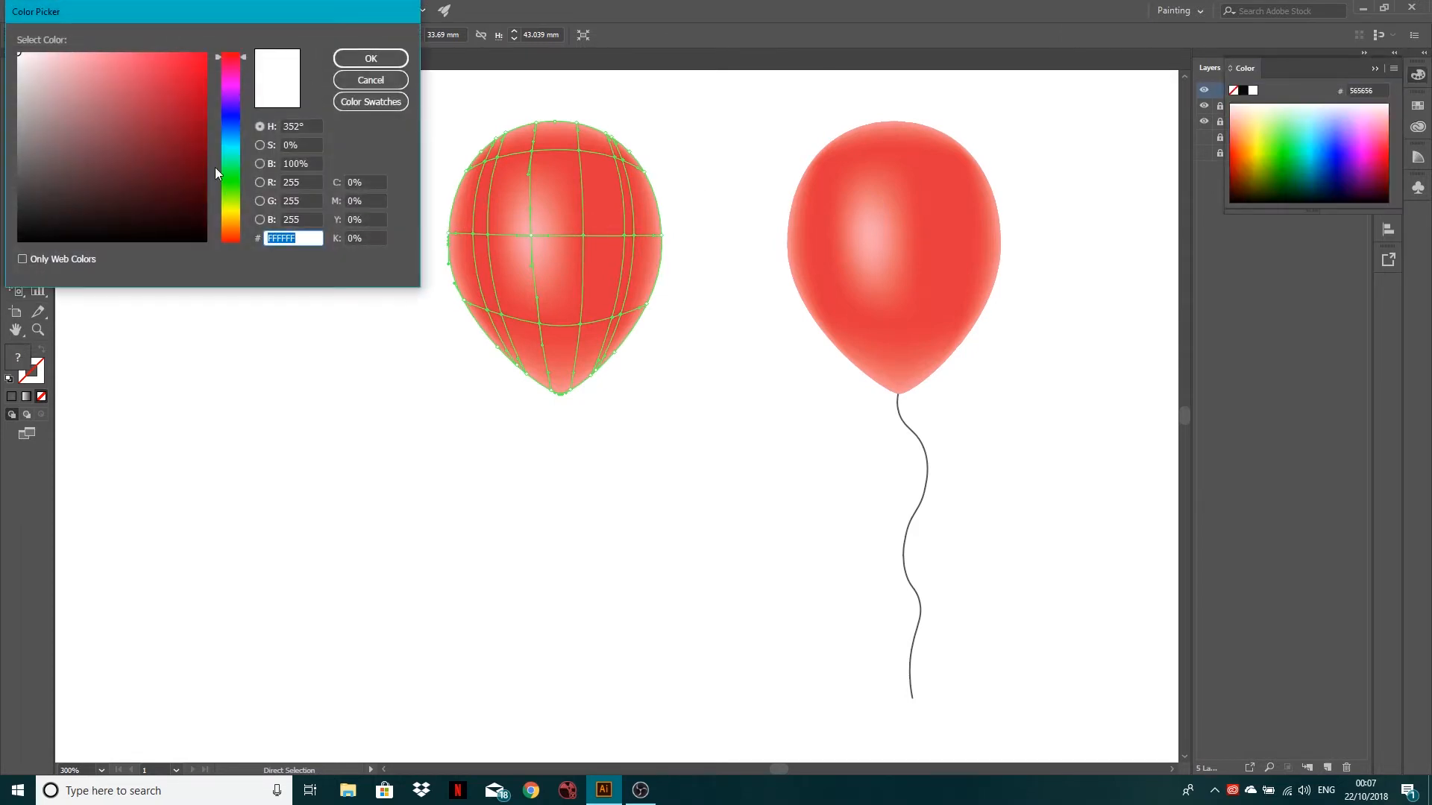
click(231, 179)
drag(193, 133, 160, 110)
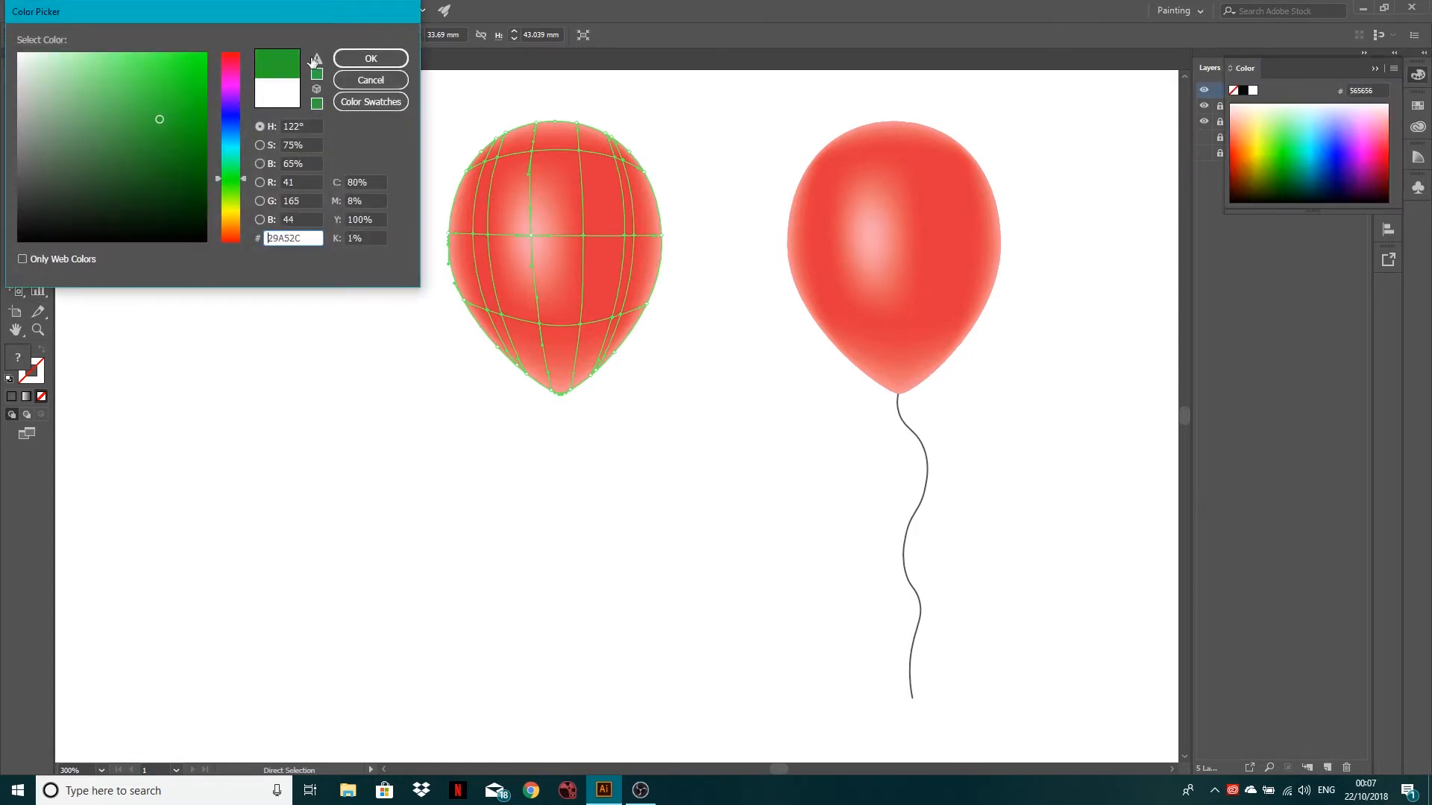
click(343, 58)
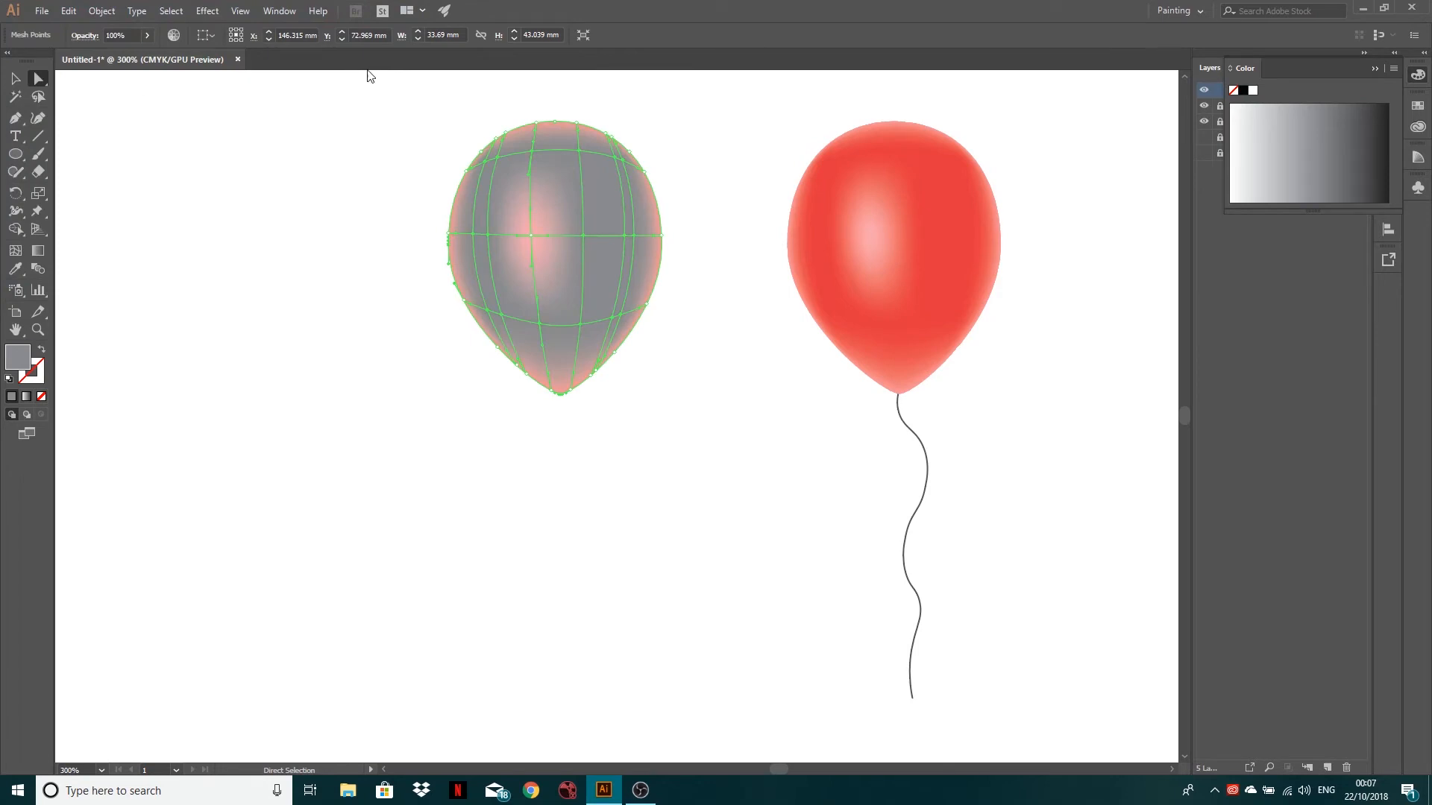
click(1392, 69)
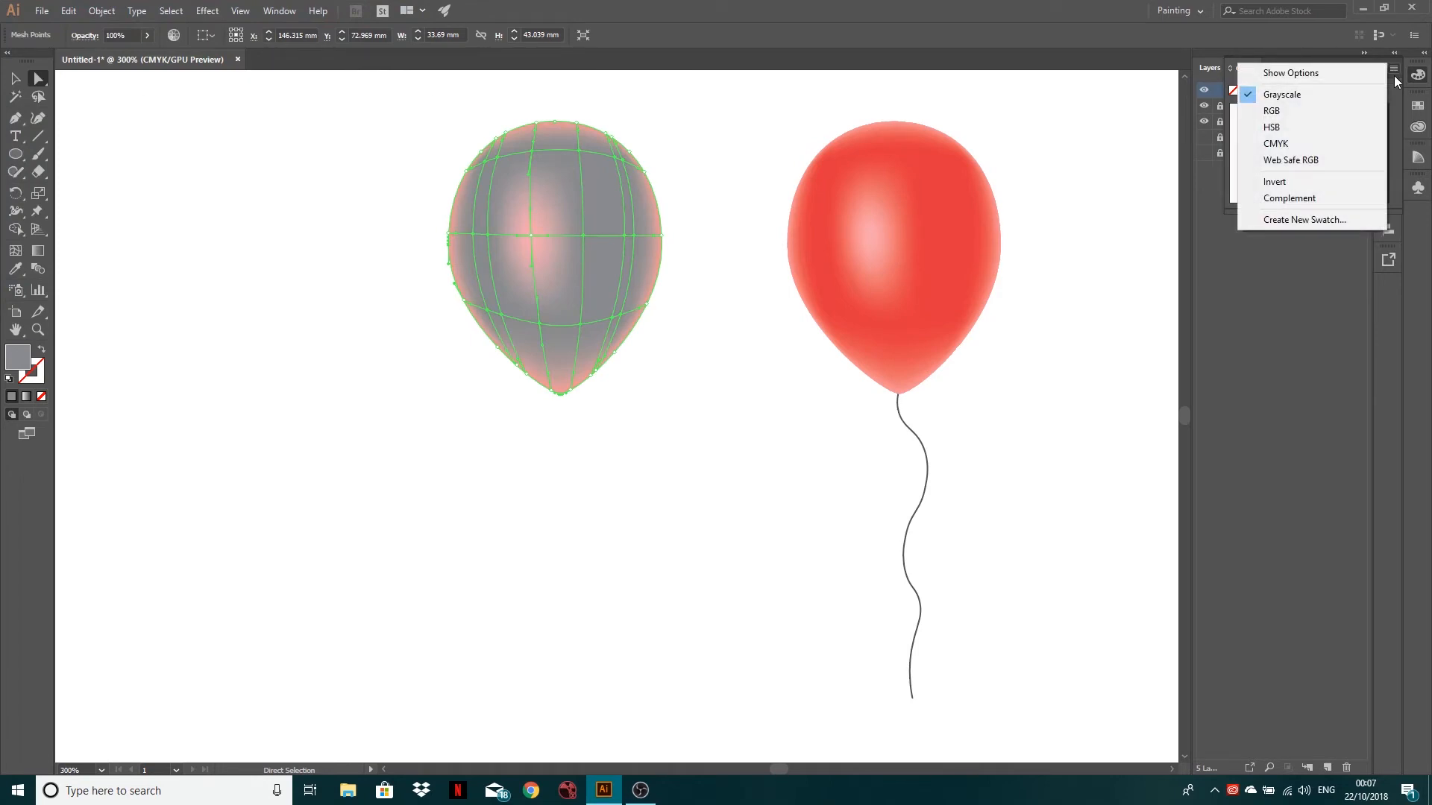
click(1323, 112)
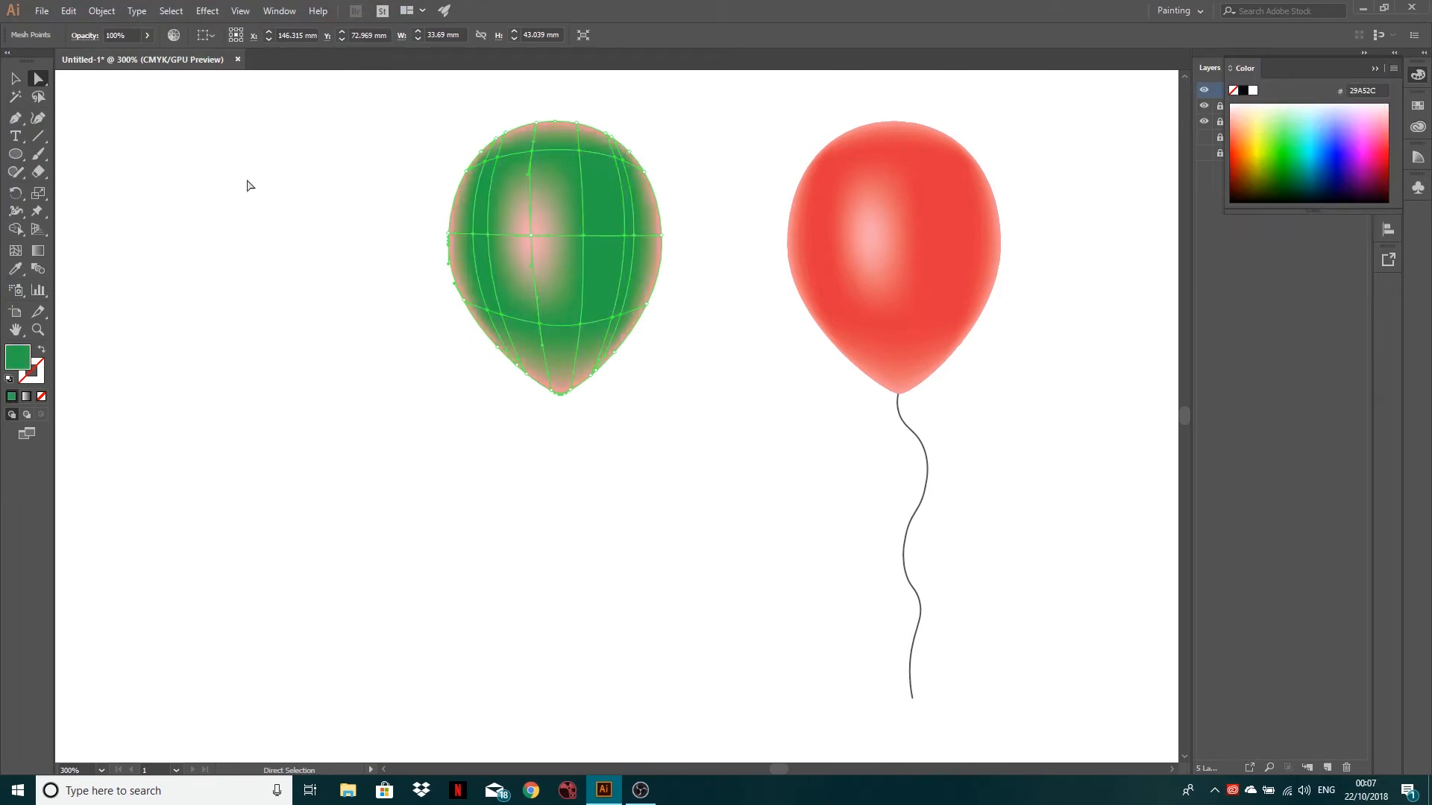
click(428, 154)
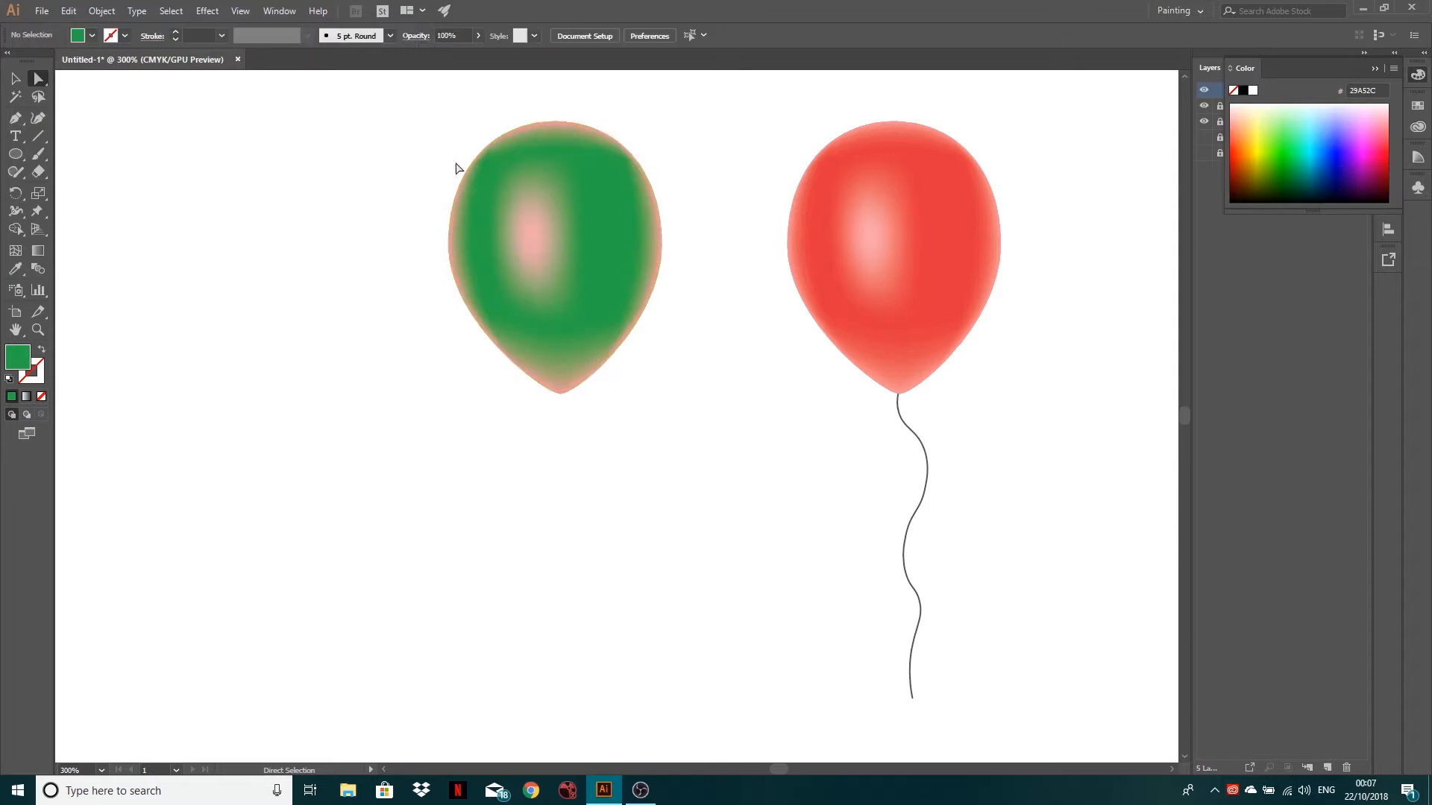
- Select all pink mesh points around the green balloon's edge together with the point at the highlight's centre
click(541, 125)
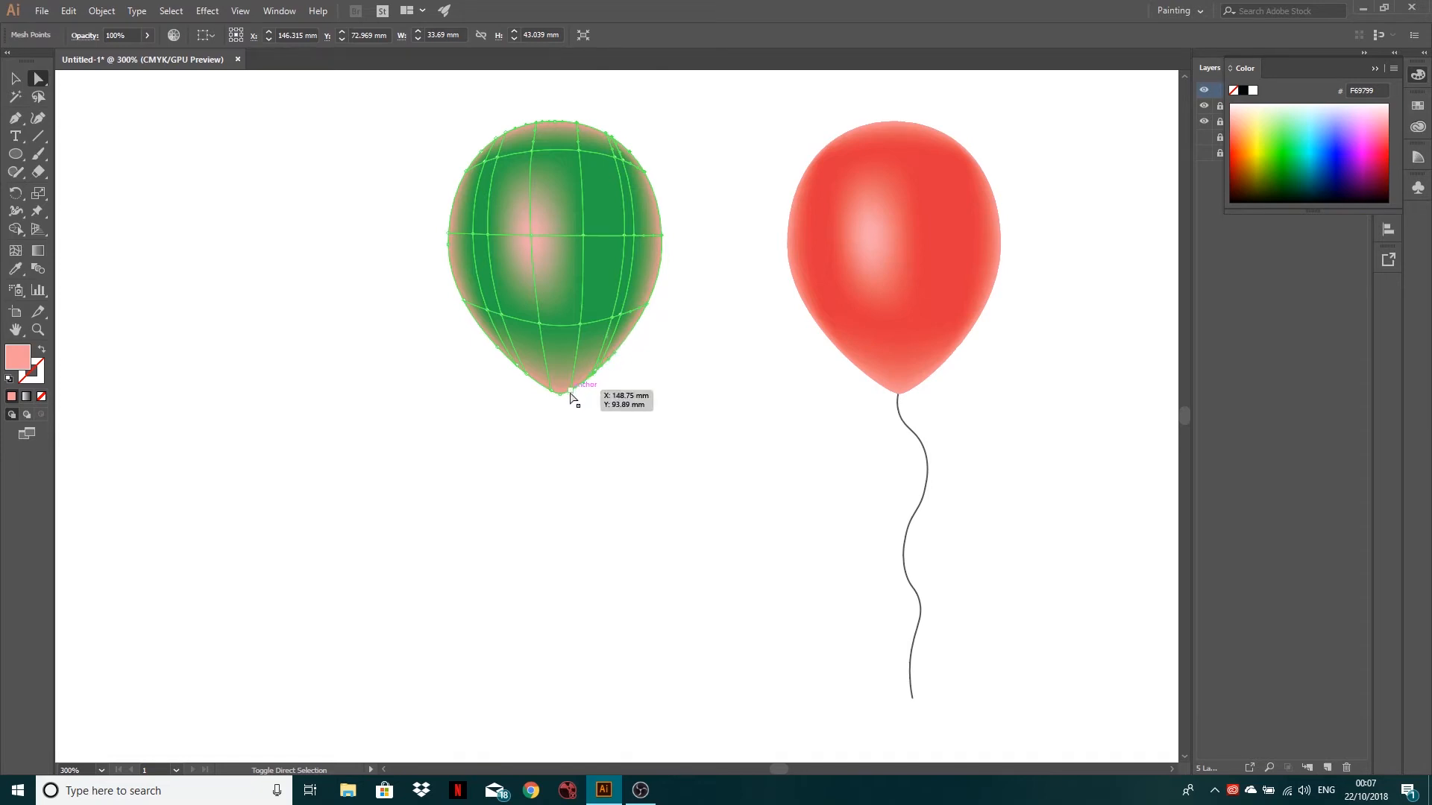
key(alt)
scroll(613, 359, up, 2)
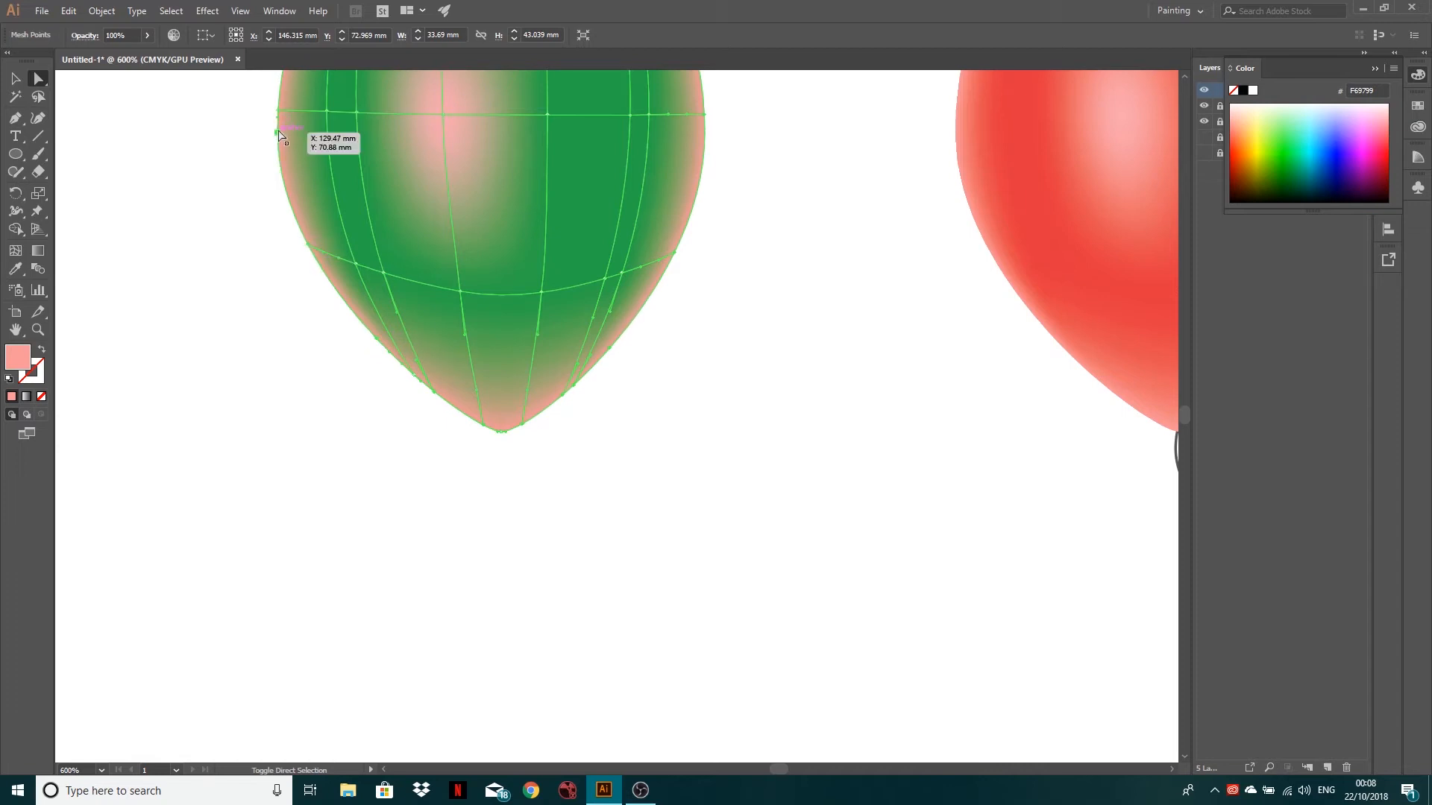
drag(230, 134, 377, 390)
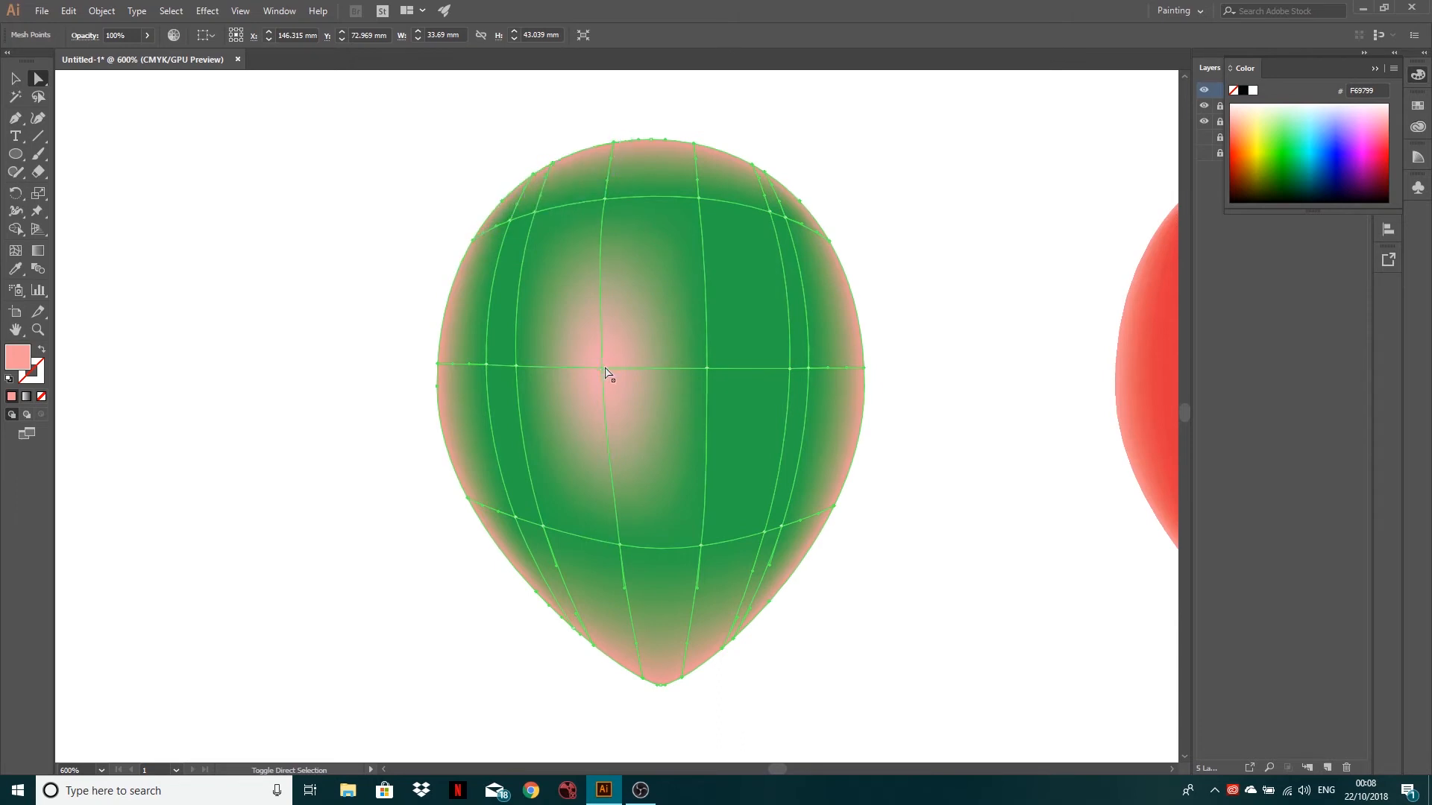
click(604, 368)
- Try light green A9FFA9 on the selected edge and highlight mesh points and undo it
double_click(27, 361)
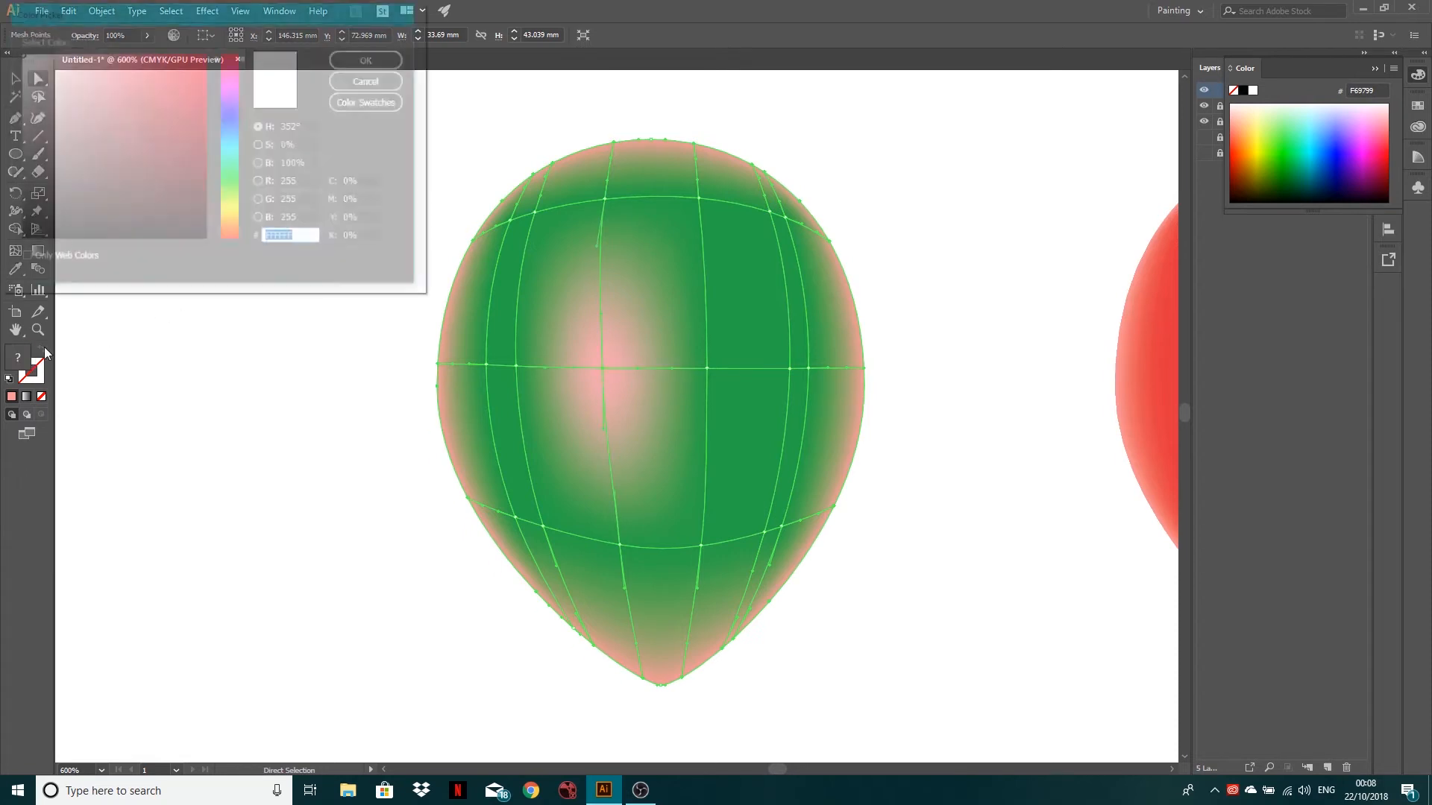
click(233, 177)
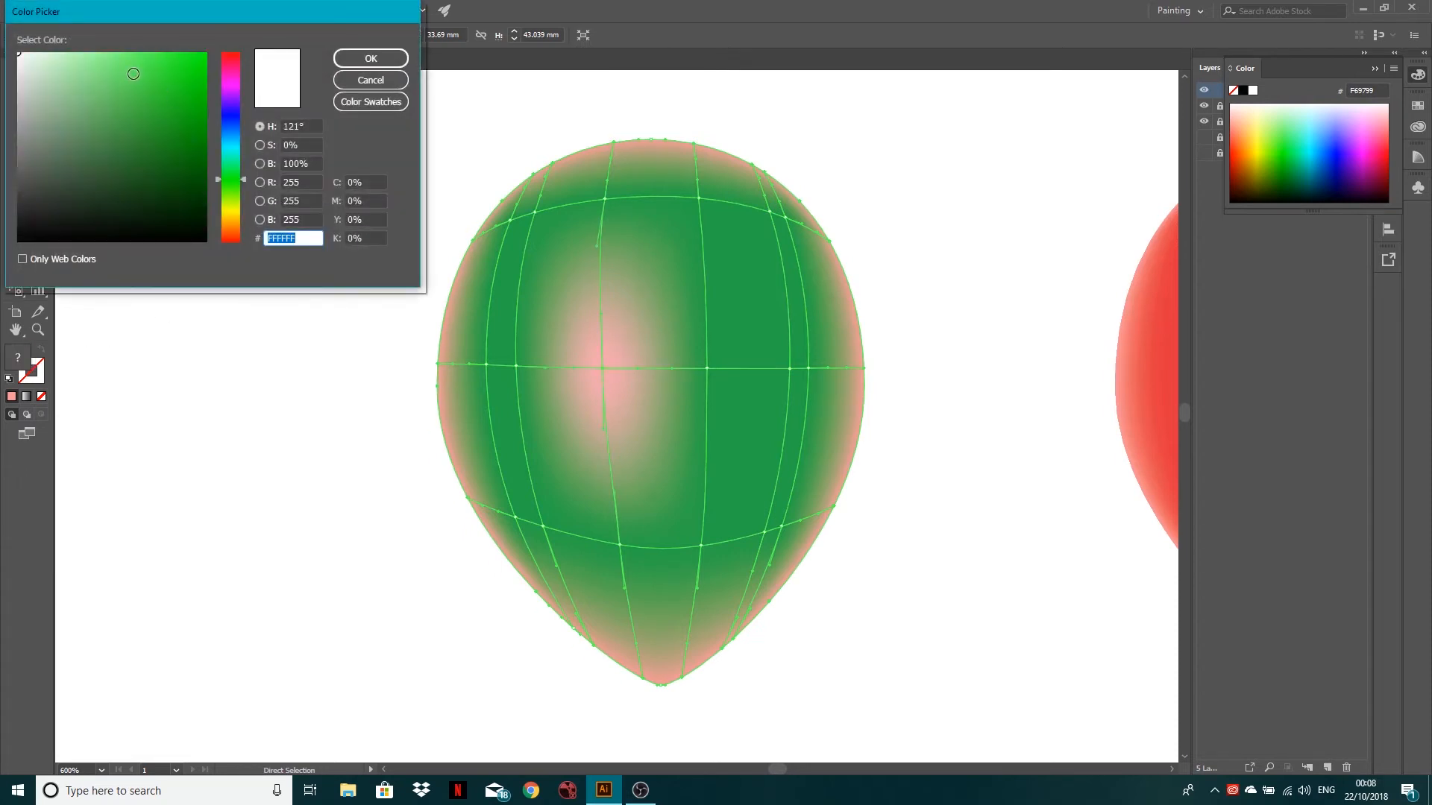
drag(133, 74, 76, 42)
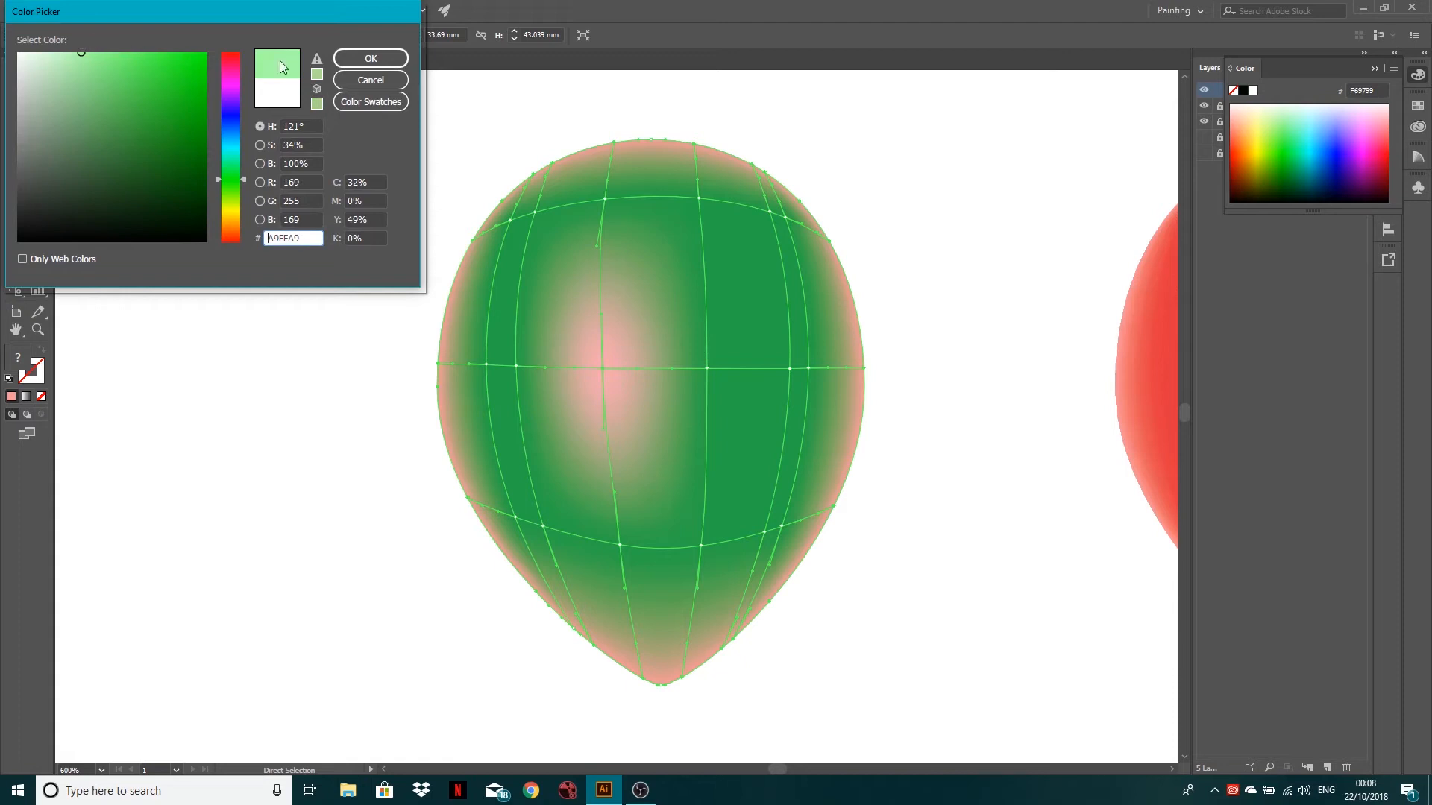
click(371, 58)
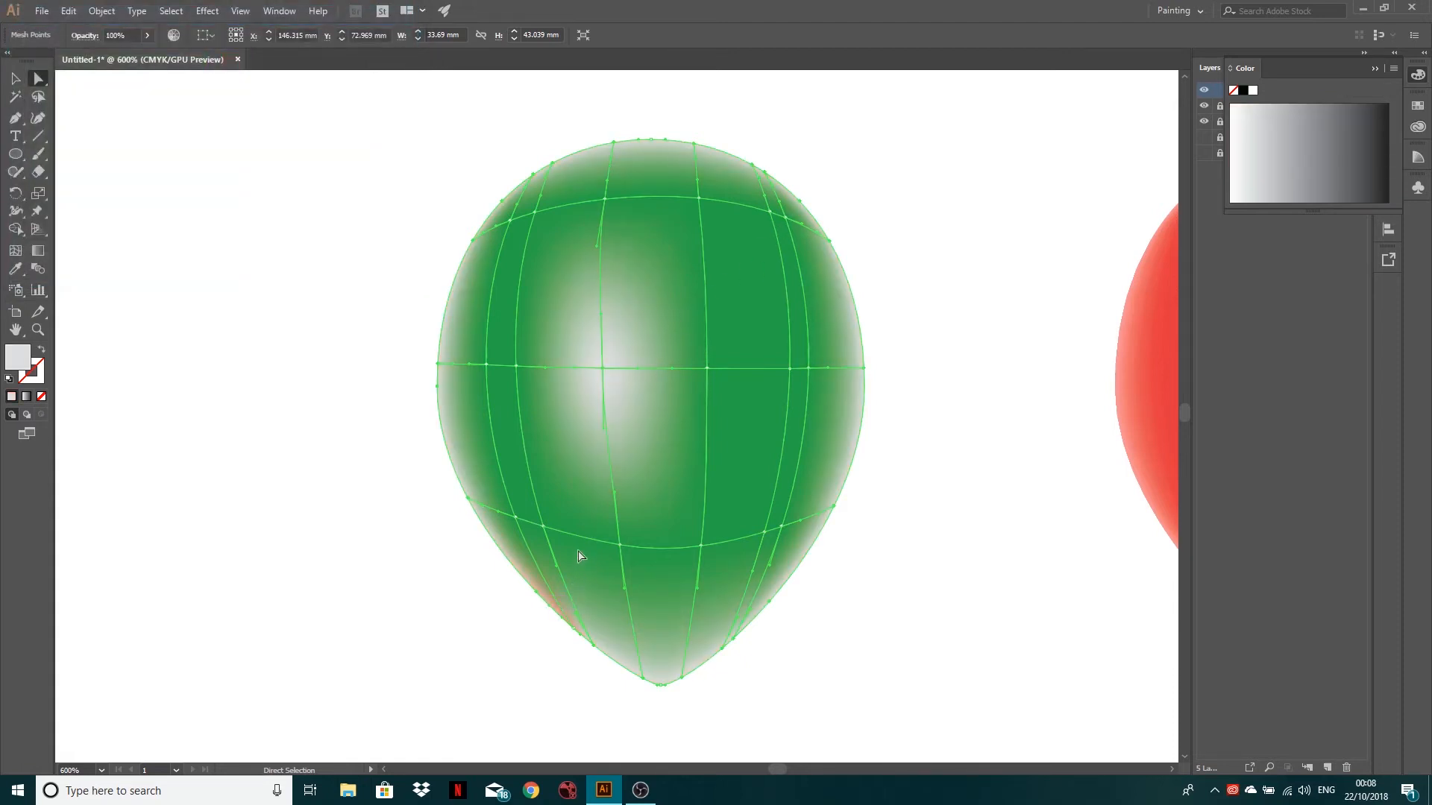
key(ctrl+z)
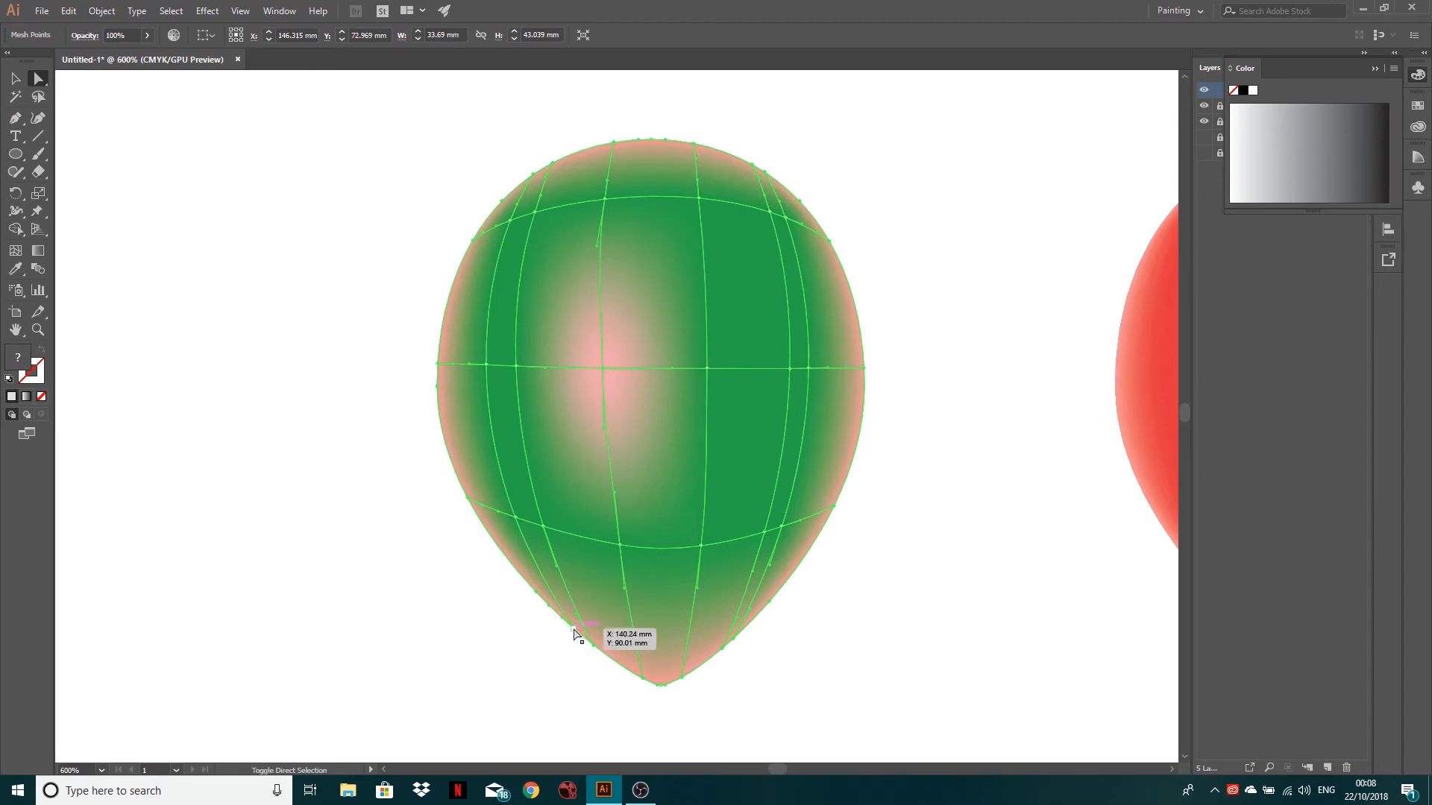
- Fill the green balloon's pink edge and highlight mesh points with pale green C2FFC3 and set the color mode to RGB
double_click(25, 355)
click(231, 179)
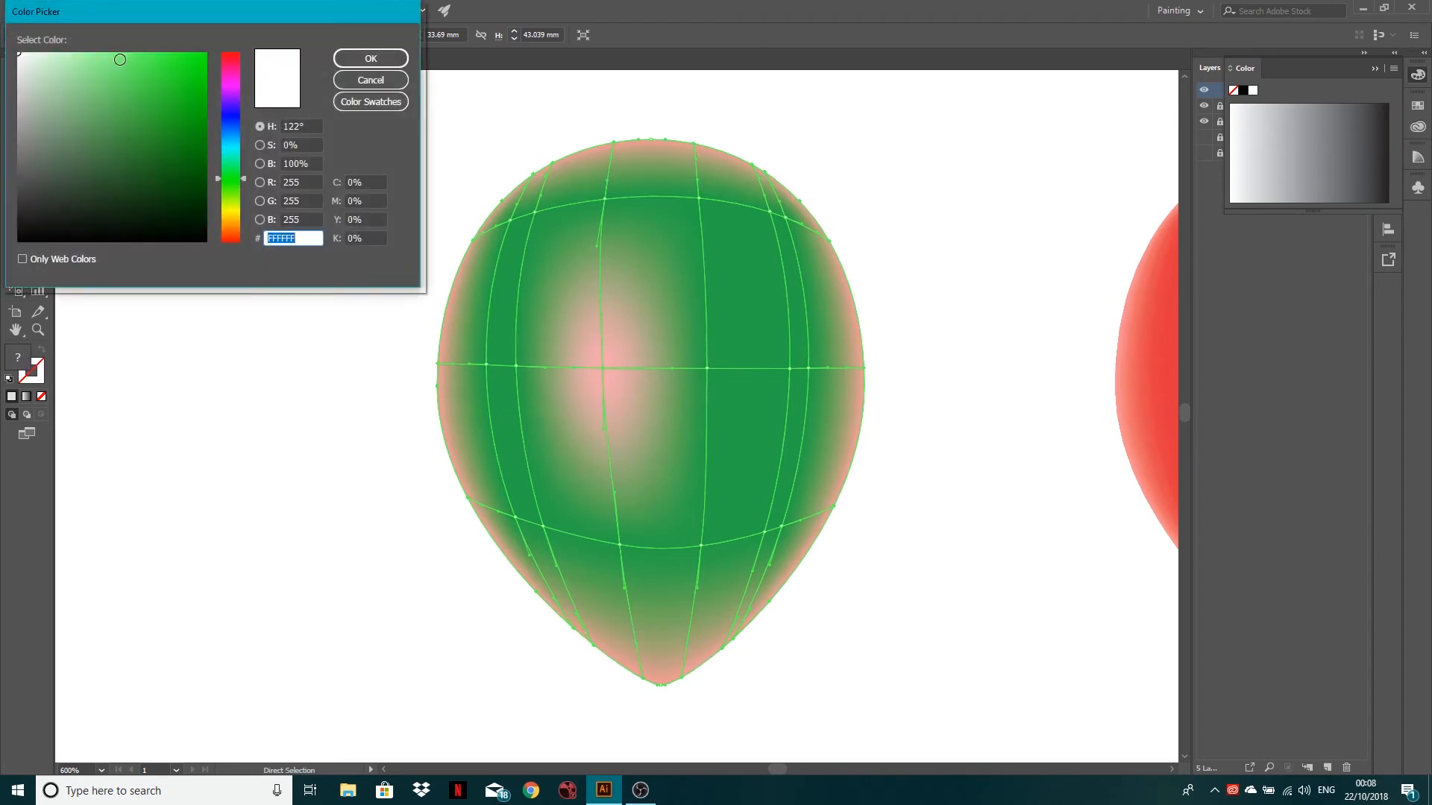
click(92, 53)
drag(92, 53, 65, 48)
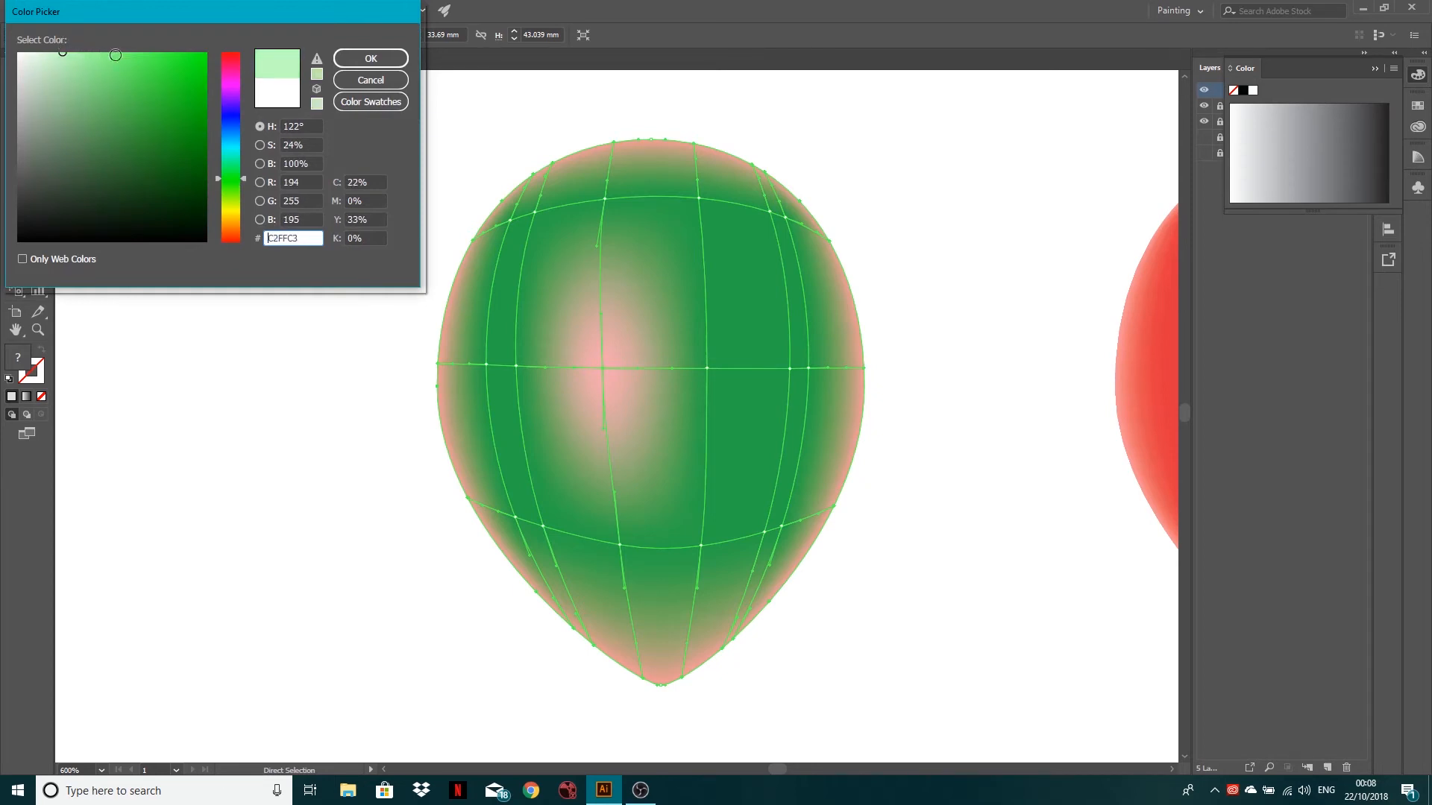
click(373, 61)
click(1394, 67)
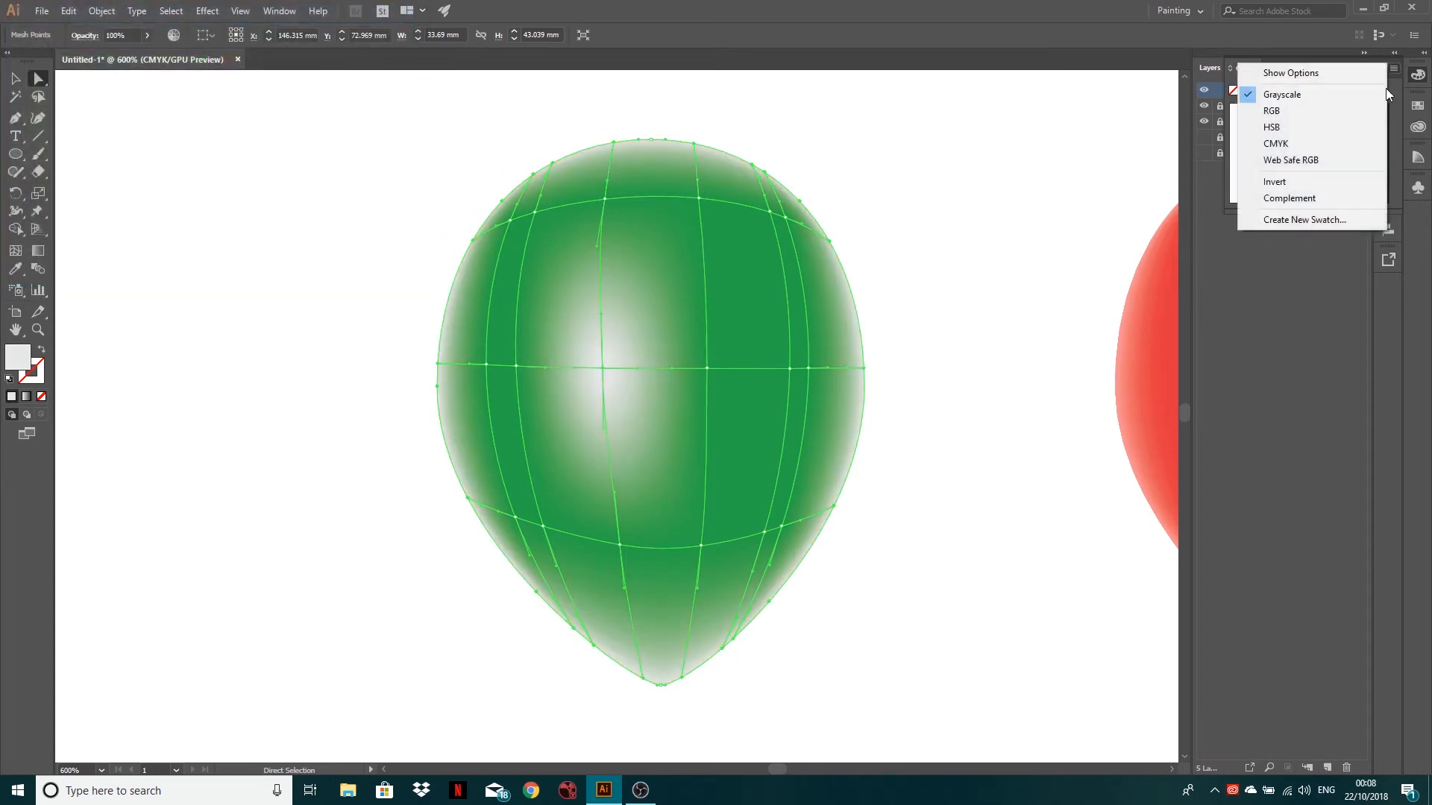
click(1328, 113)
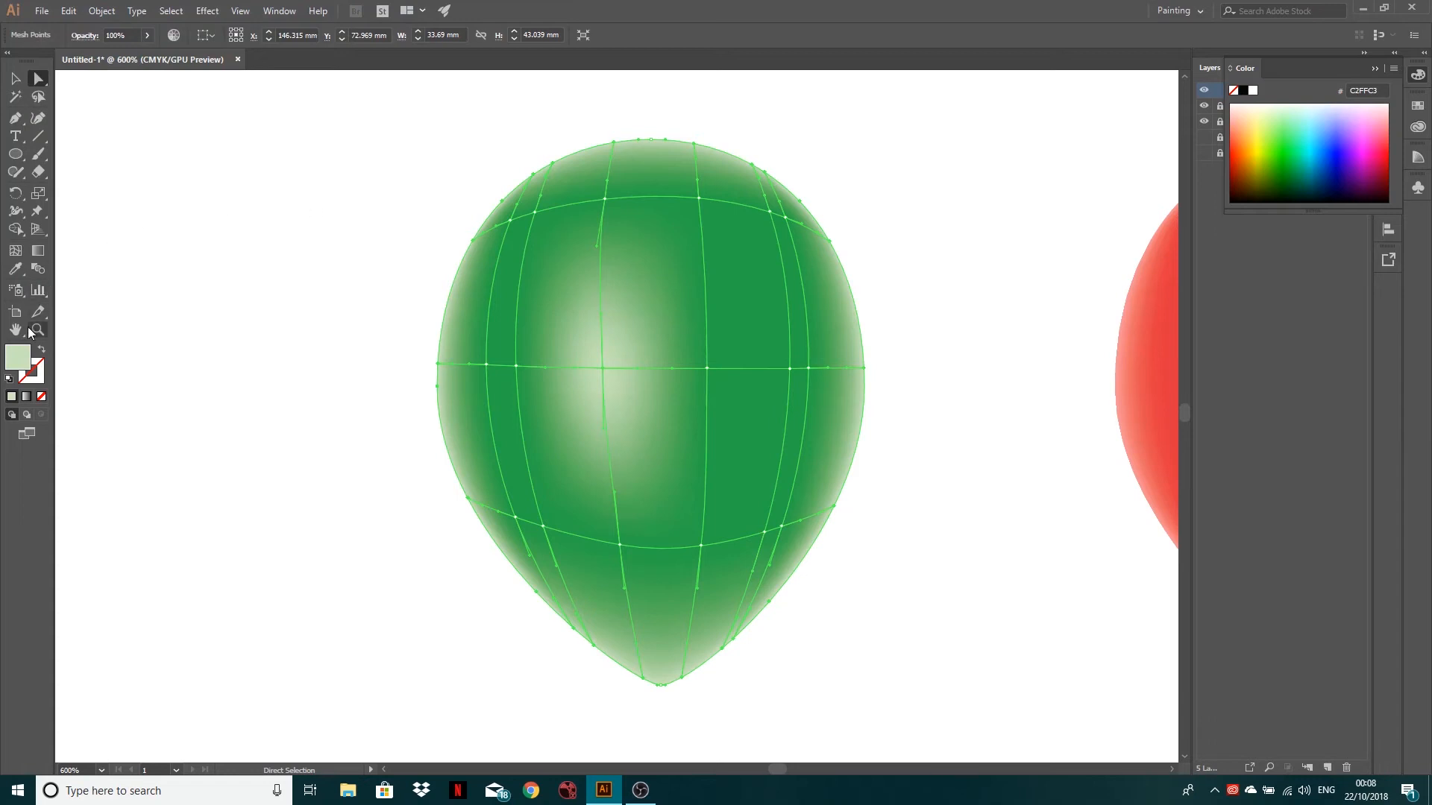
- Change the edge and highlight mesh points to a stronger light green A6FFA6 and deselect the balloon
double_click(22, 358)
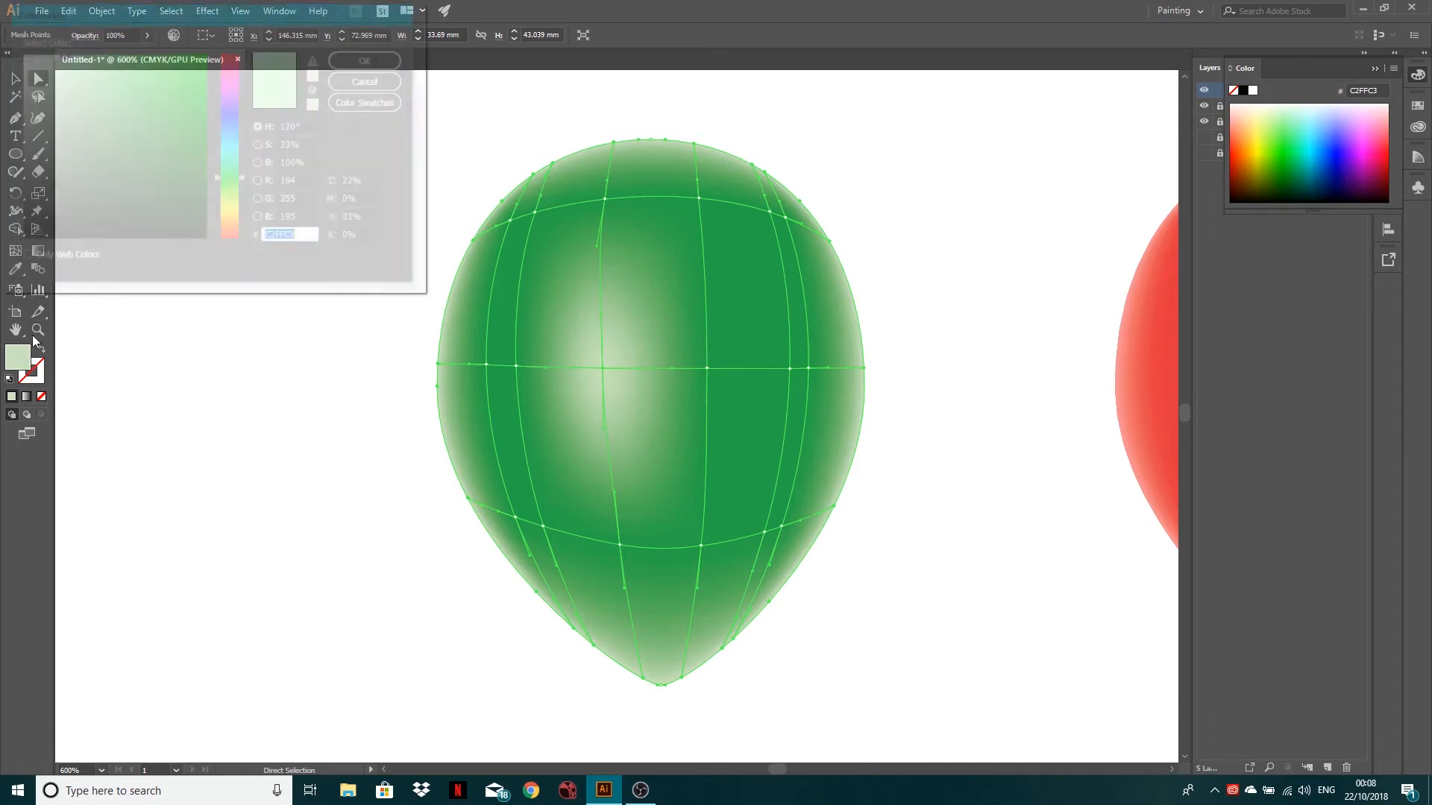
click(84, 48)
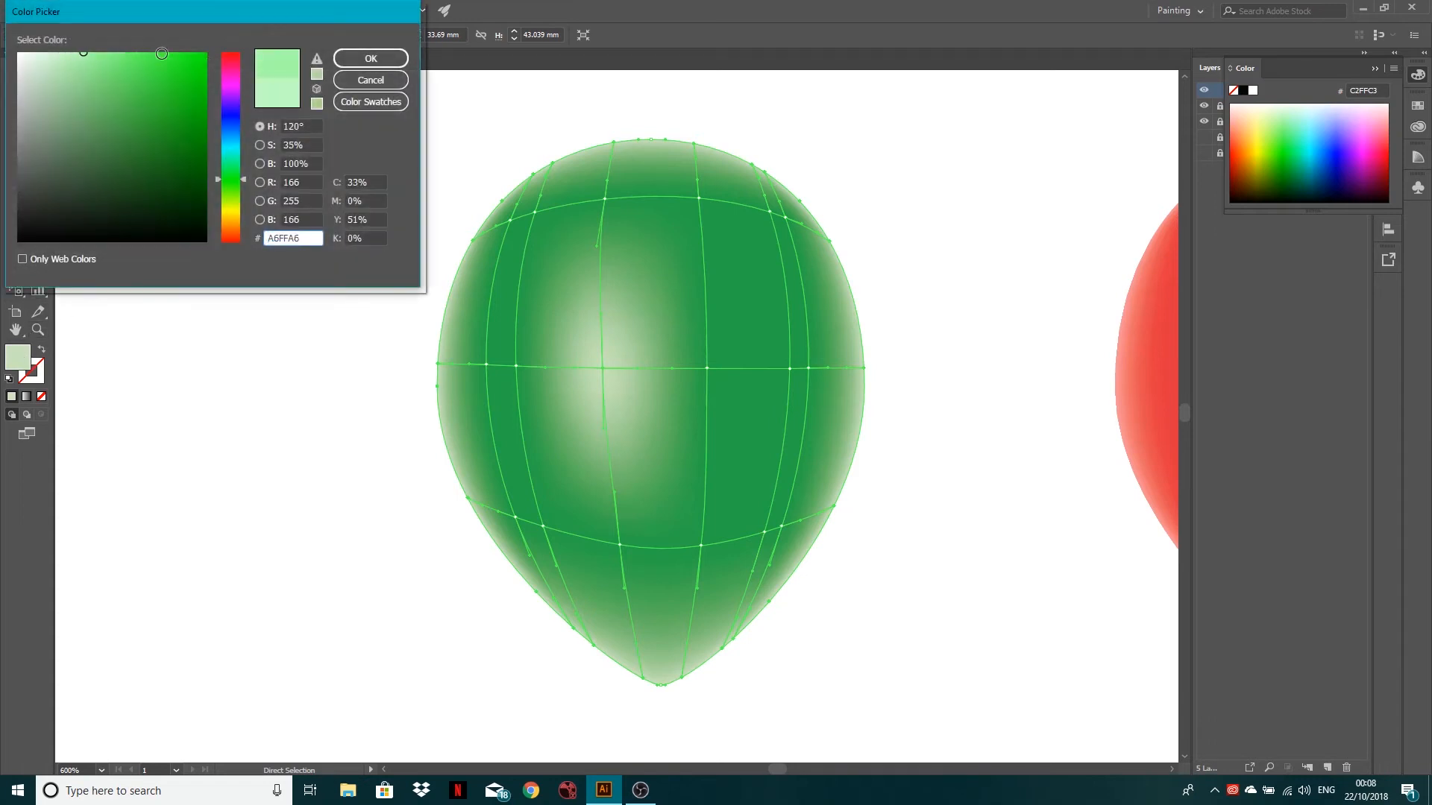
click(358, 59)
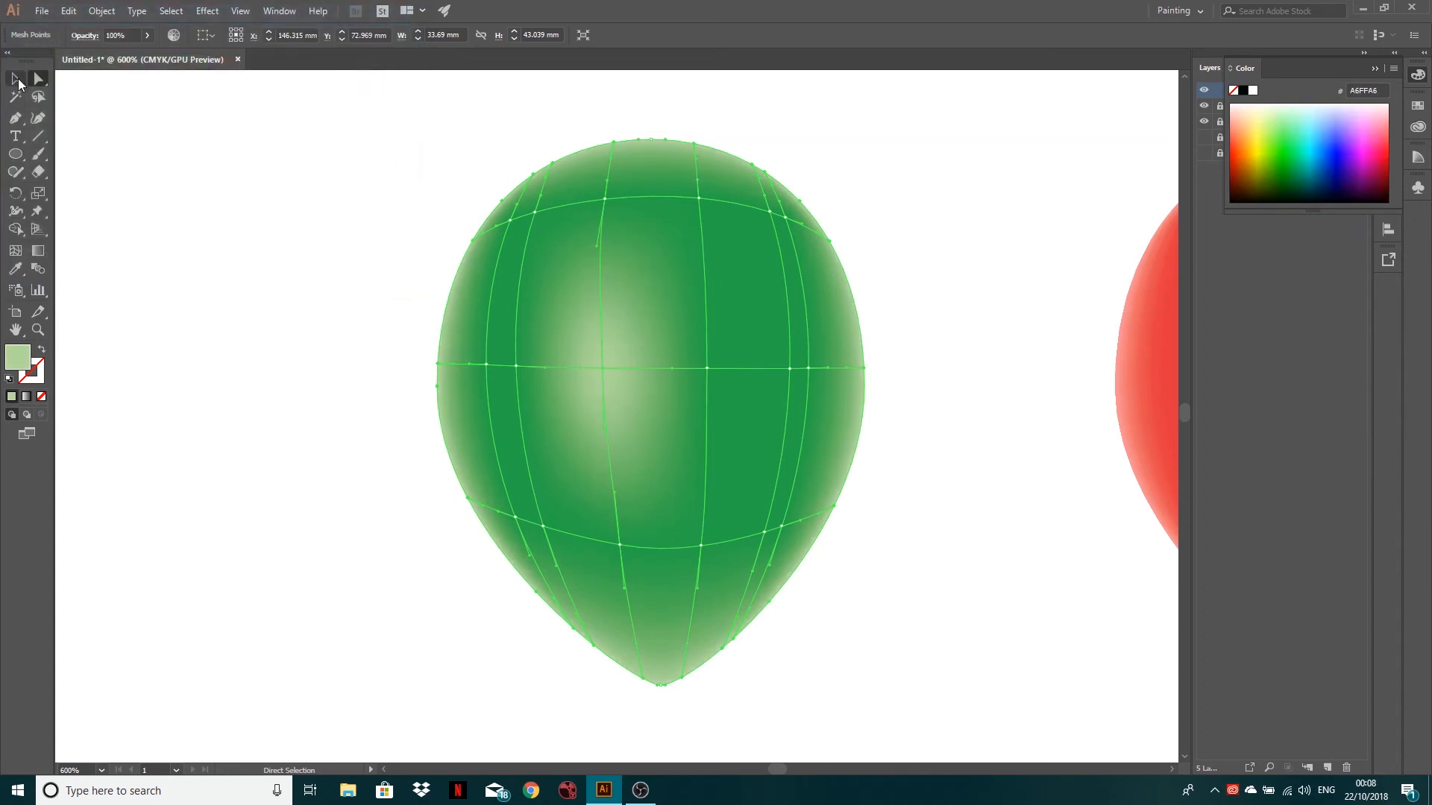
click(16, 79)
click(419, 263)
scroll(428, 271, down, 3)
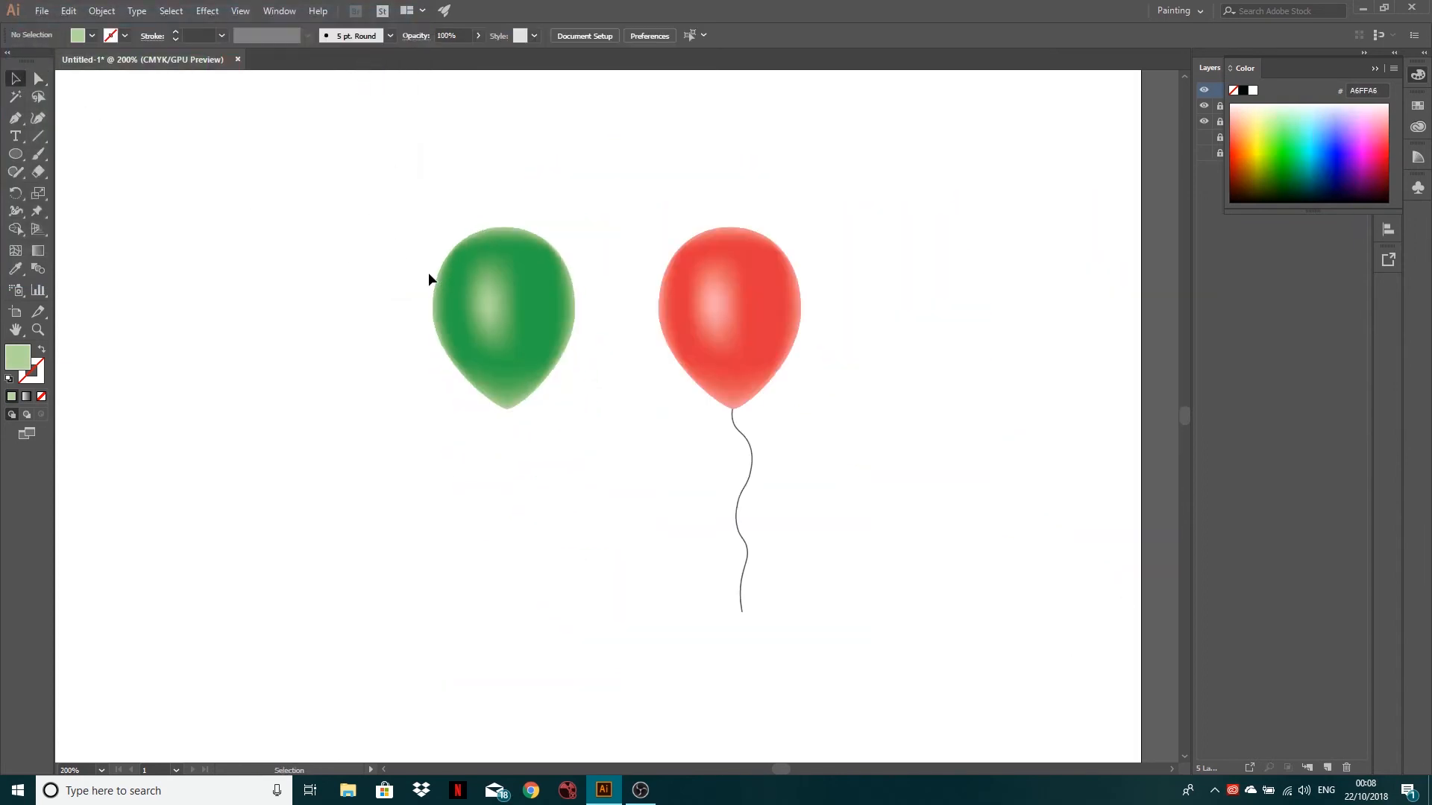
click(515, 406)
click(586, 472)
- Create a new layer above the copied balloon's layer
click(1375, 69)
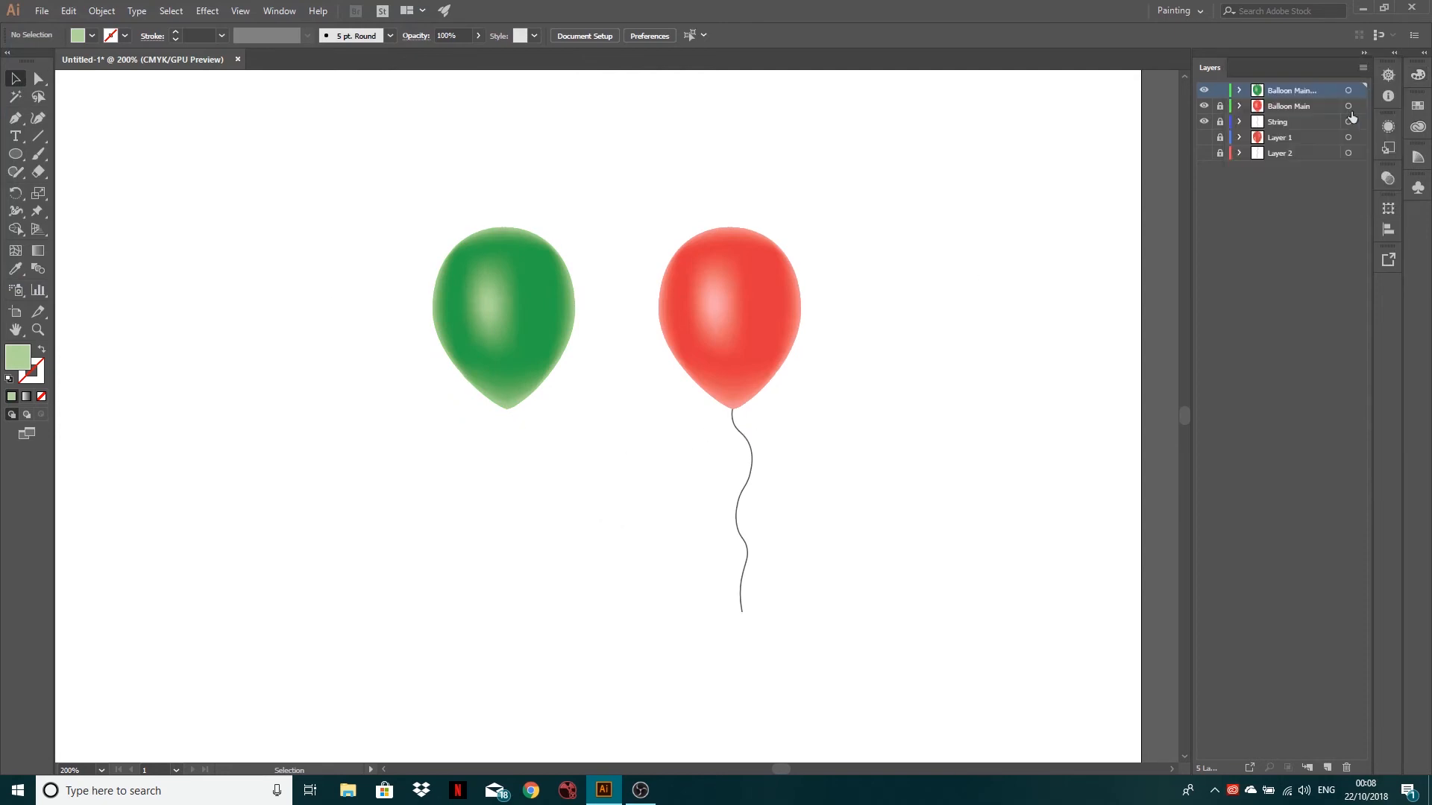
click(1328, 766)
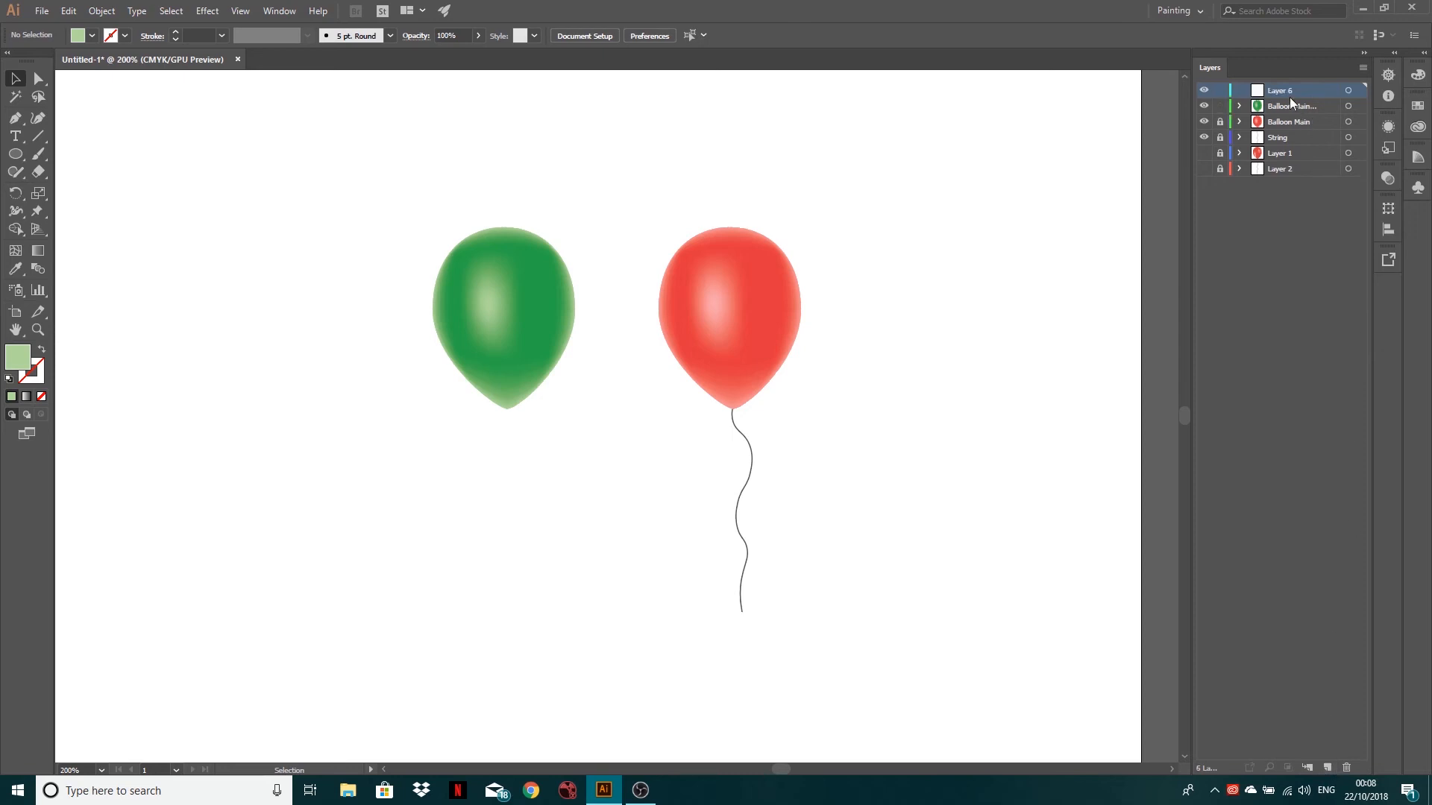
- Move Layer 6 beneath the green balloon's layer and draw a wavy Curvature path about 51.5 mm long hanging from the balloon's tip
drag(1279, 91, 1275, 114)
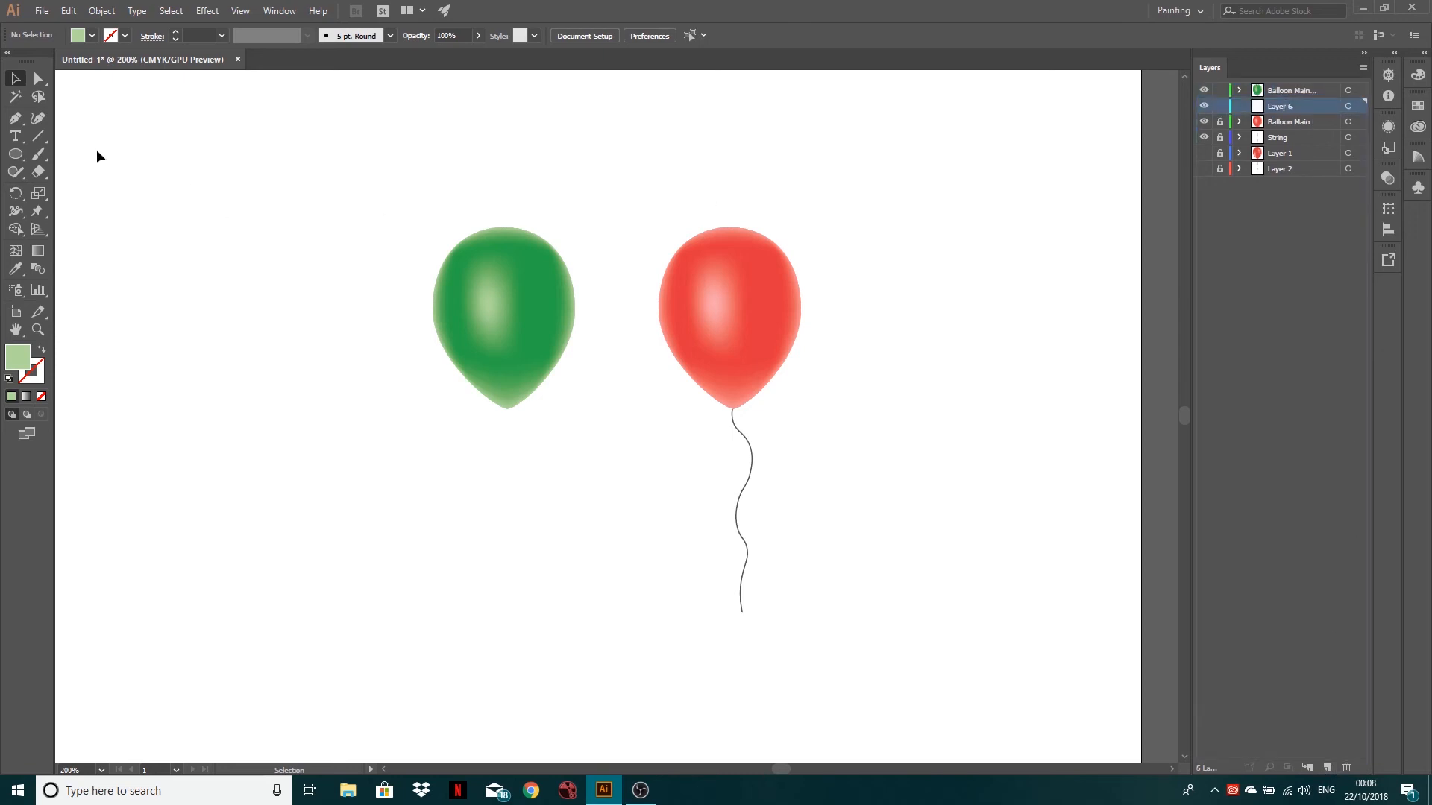
click(38, 118)
click(509, 398)
click(499, 422)
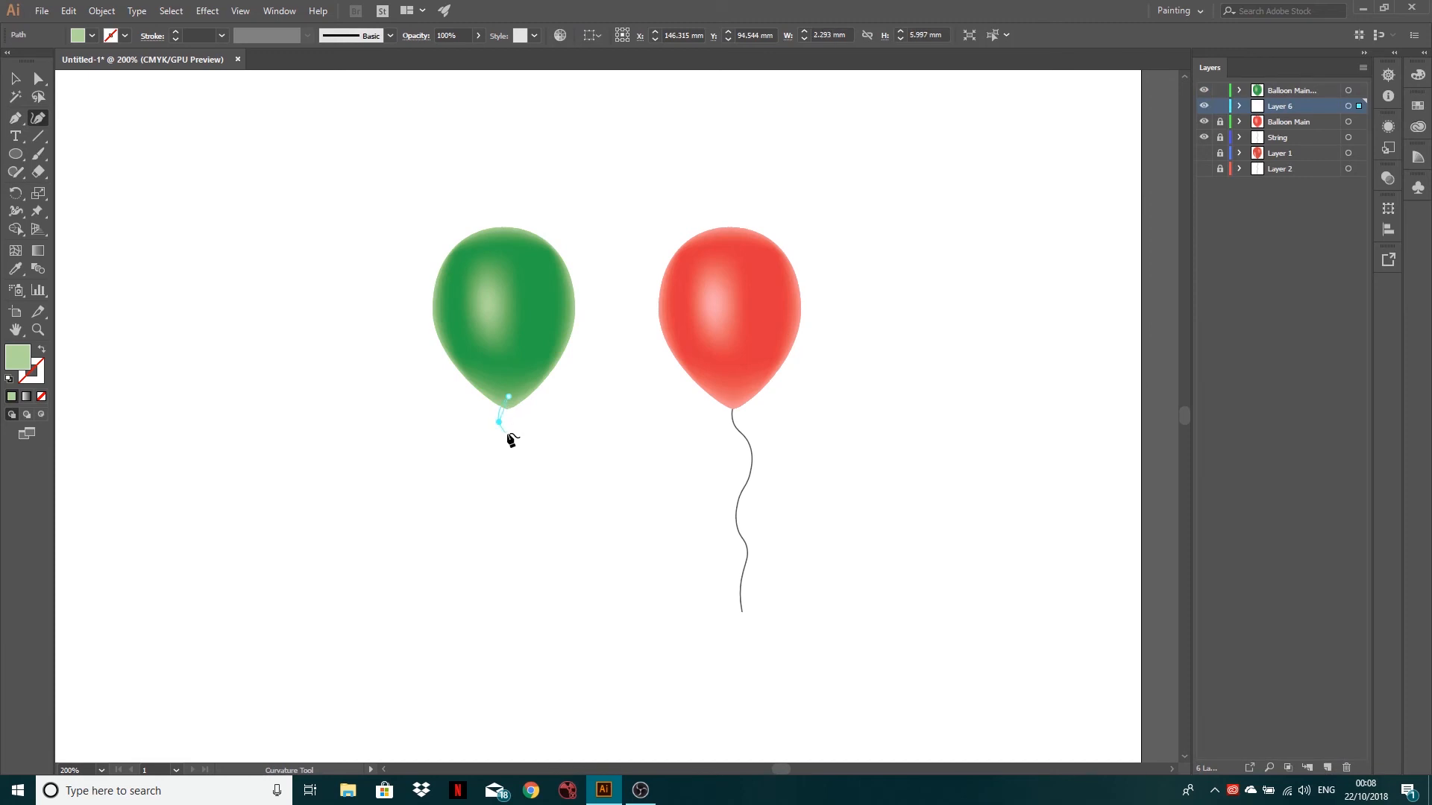
click(507, 488)
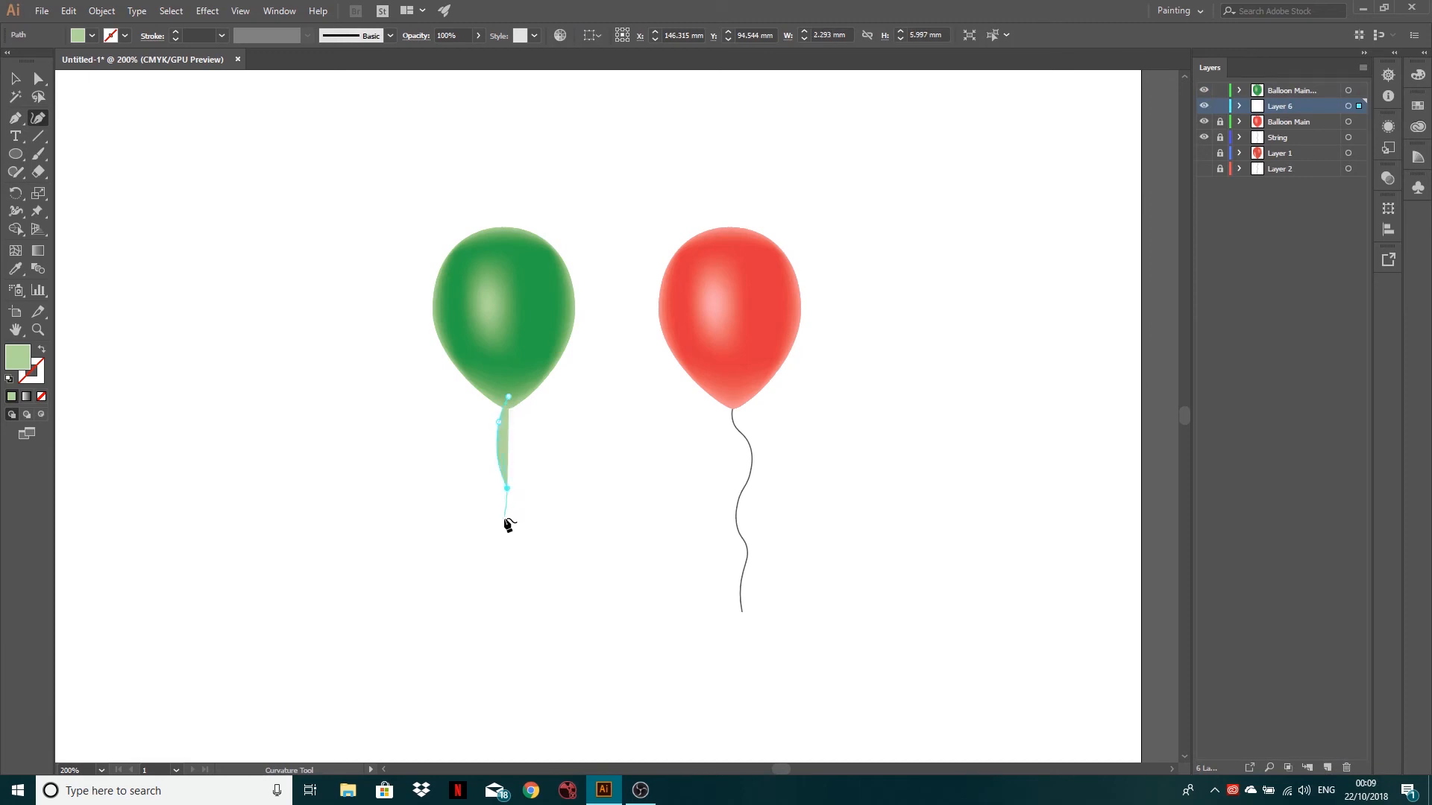
click(504, 523)
click(493, 572)
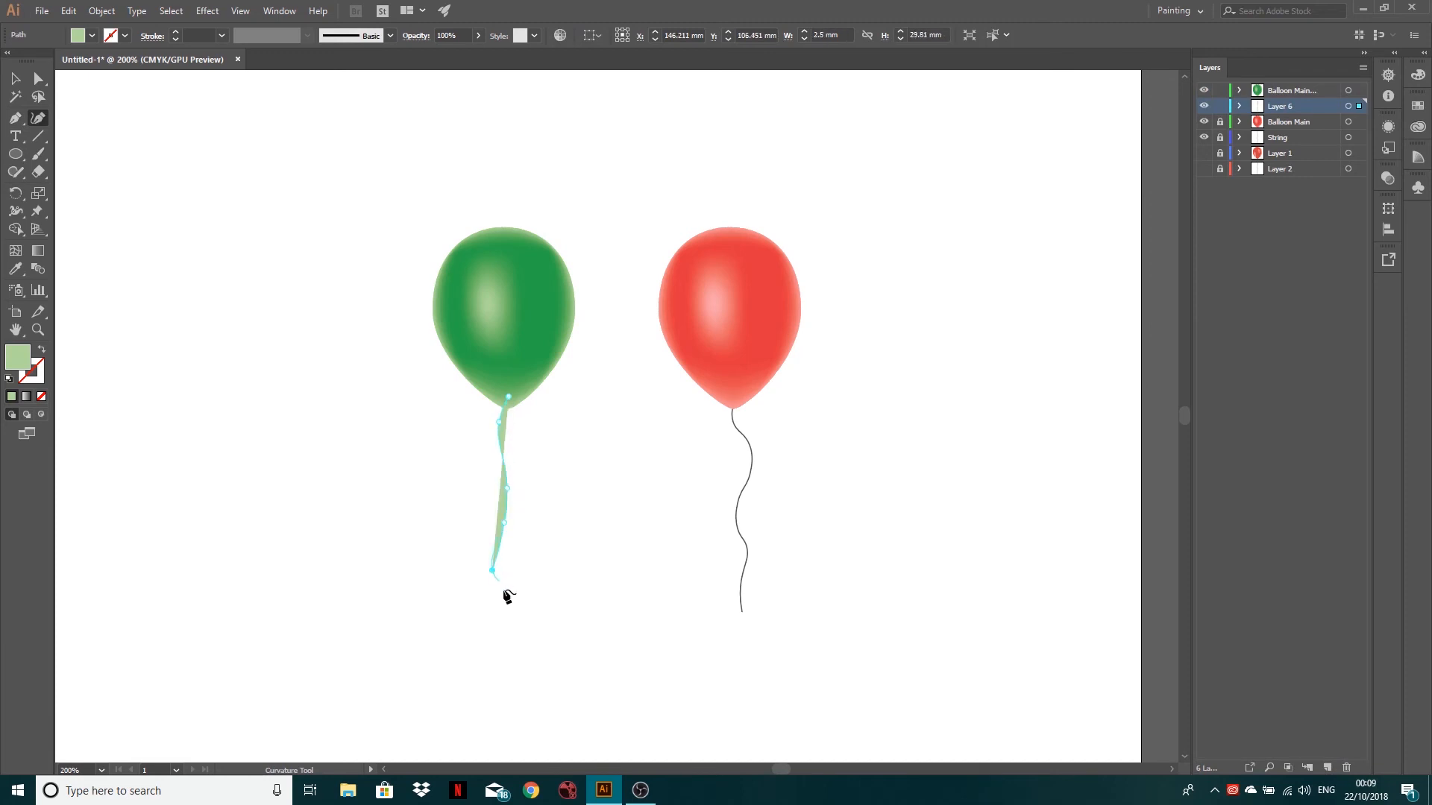
click(500, 614)
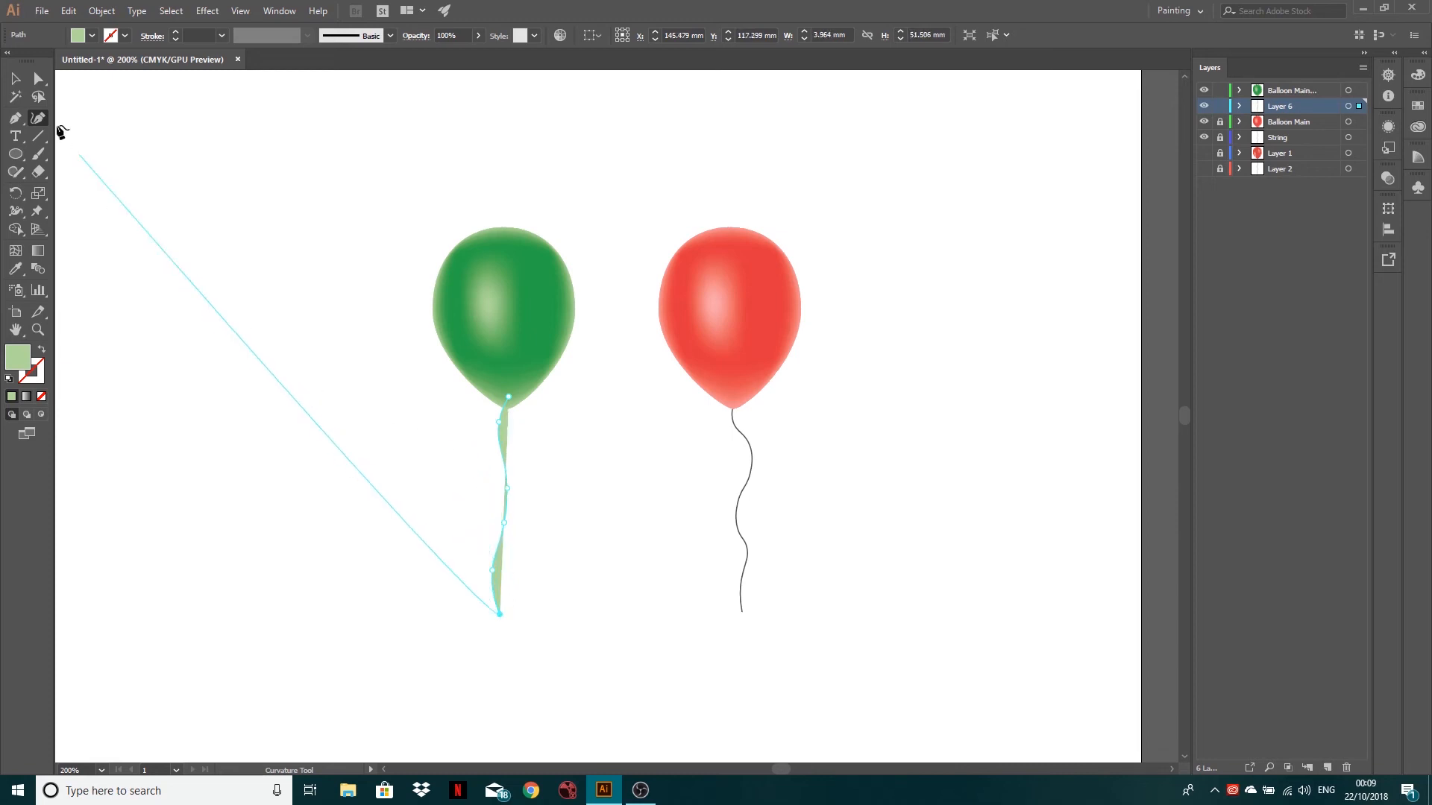
key(v)
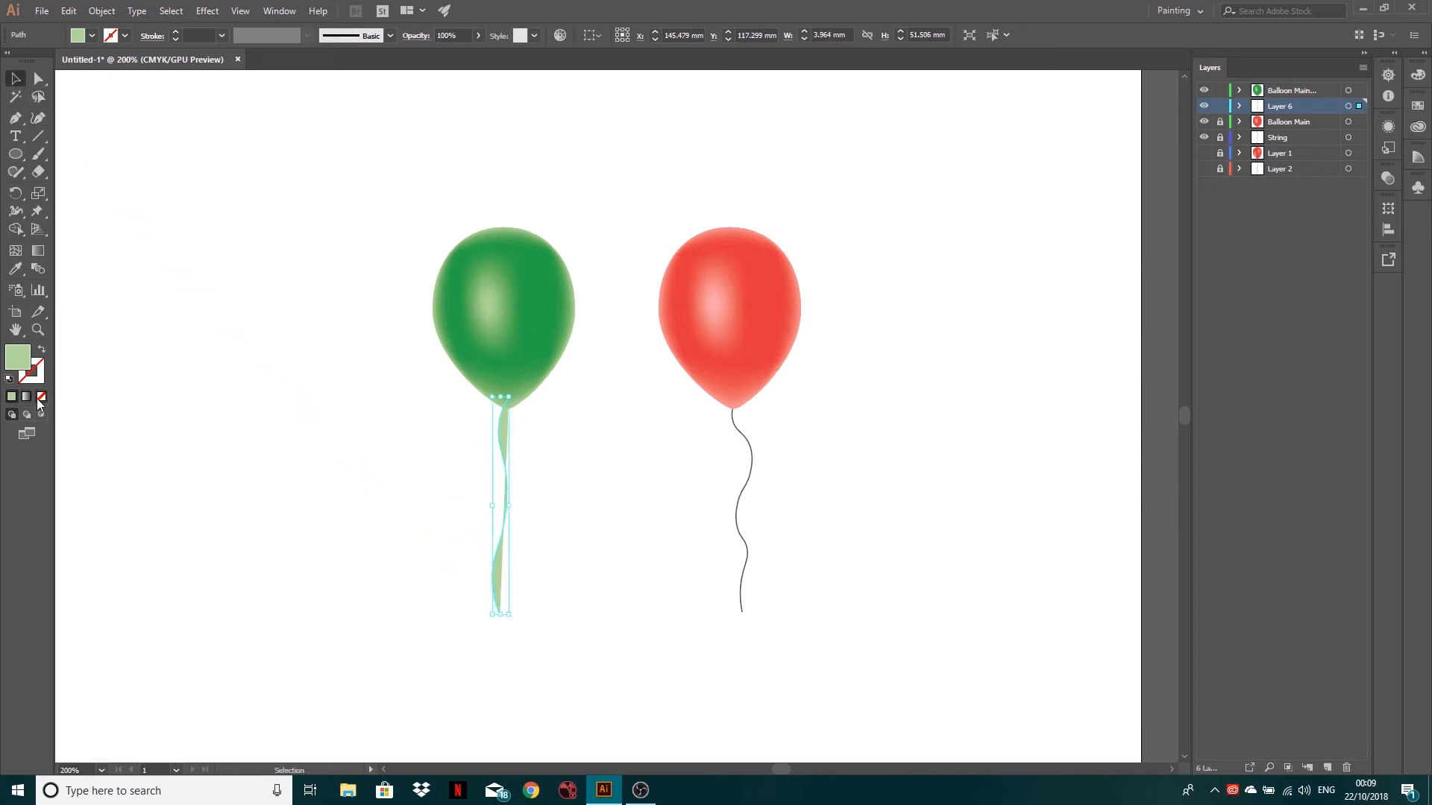
- Remove the green balloon string's fill, give it a dark gray 3F3F3F stroke of 0.5 pt and deselect it
click(41, 396)
click(15, 395)
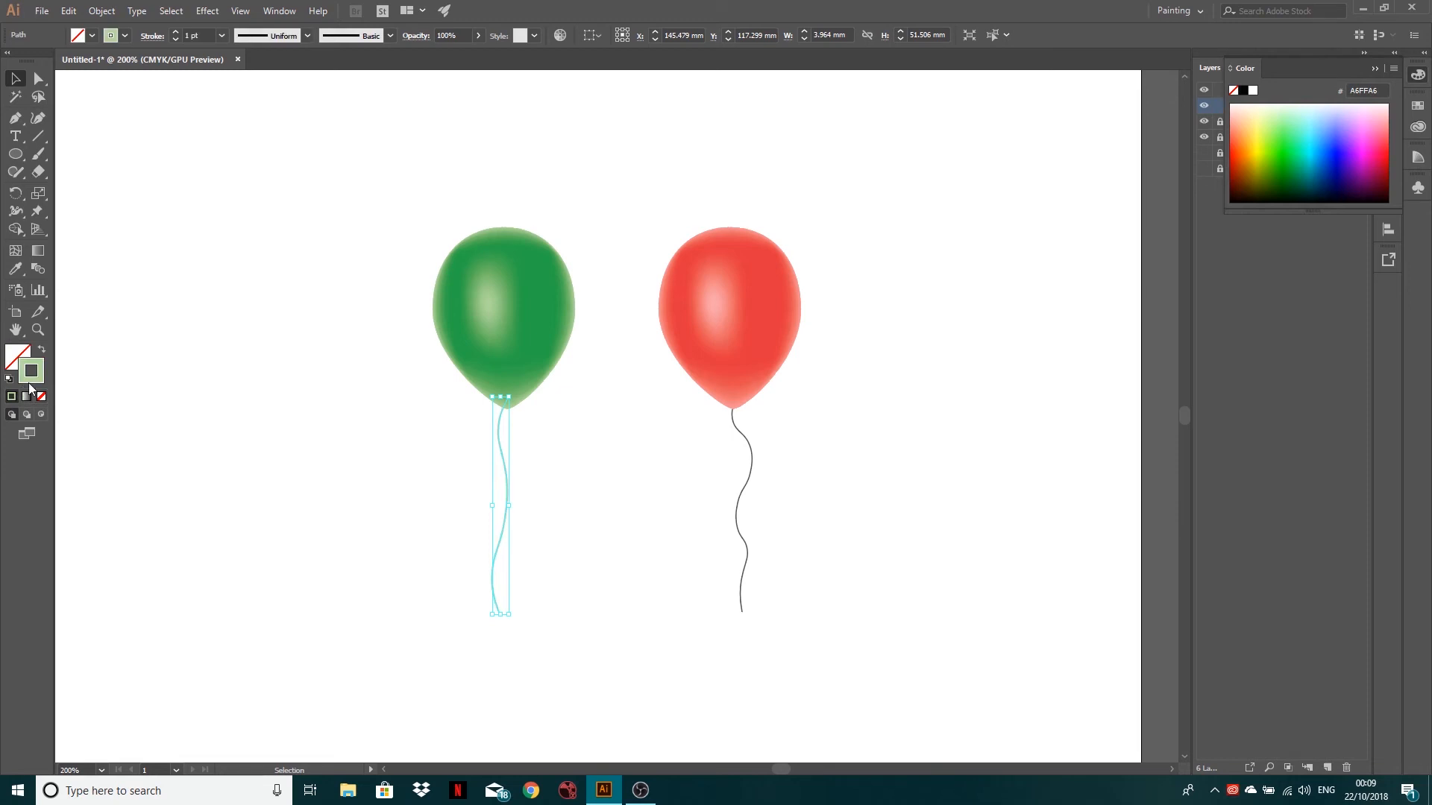
double_click(28, 381)
drag(21, 143, 9, 193)
click(370, 58)
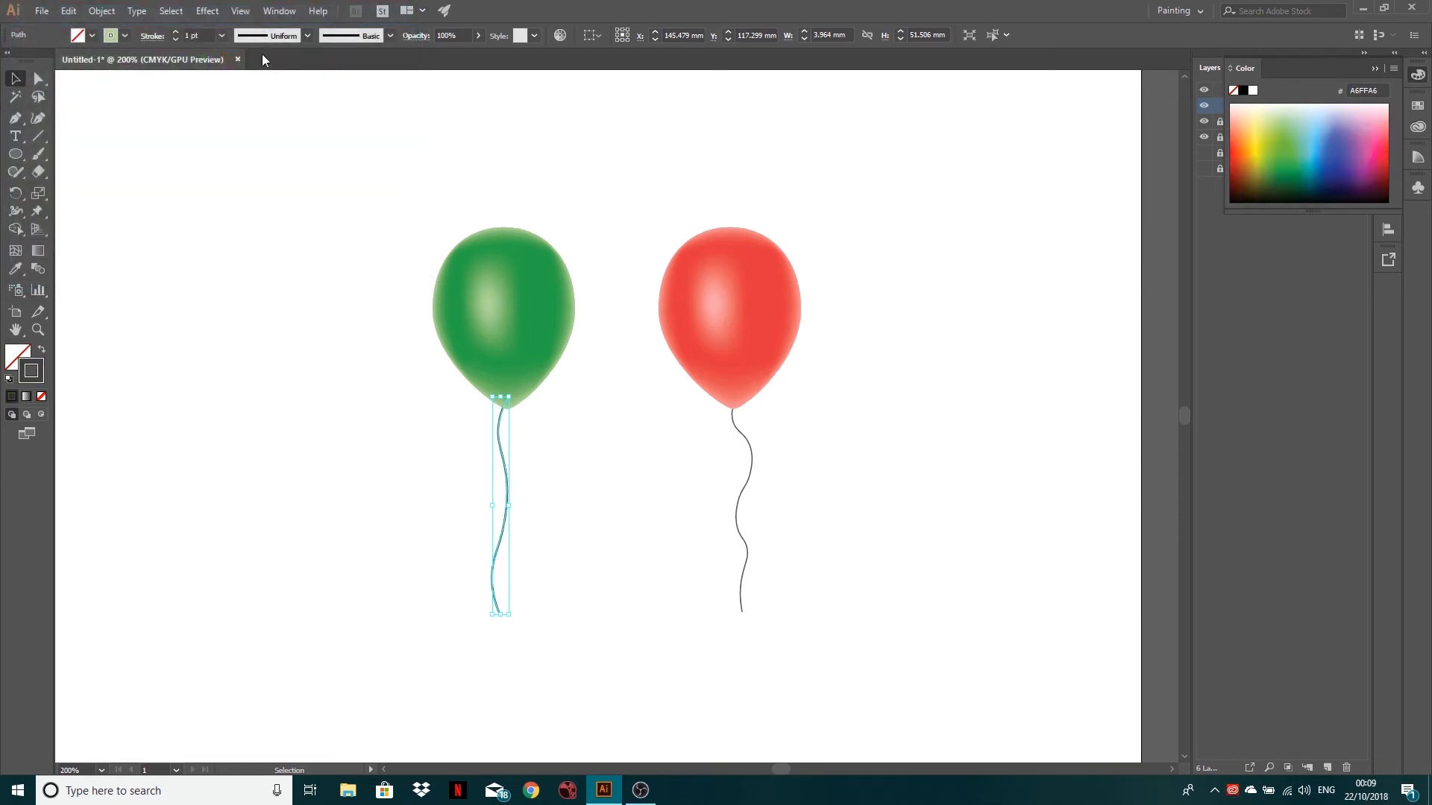
click(177, 39)
click(333, 317)
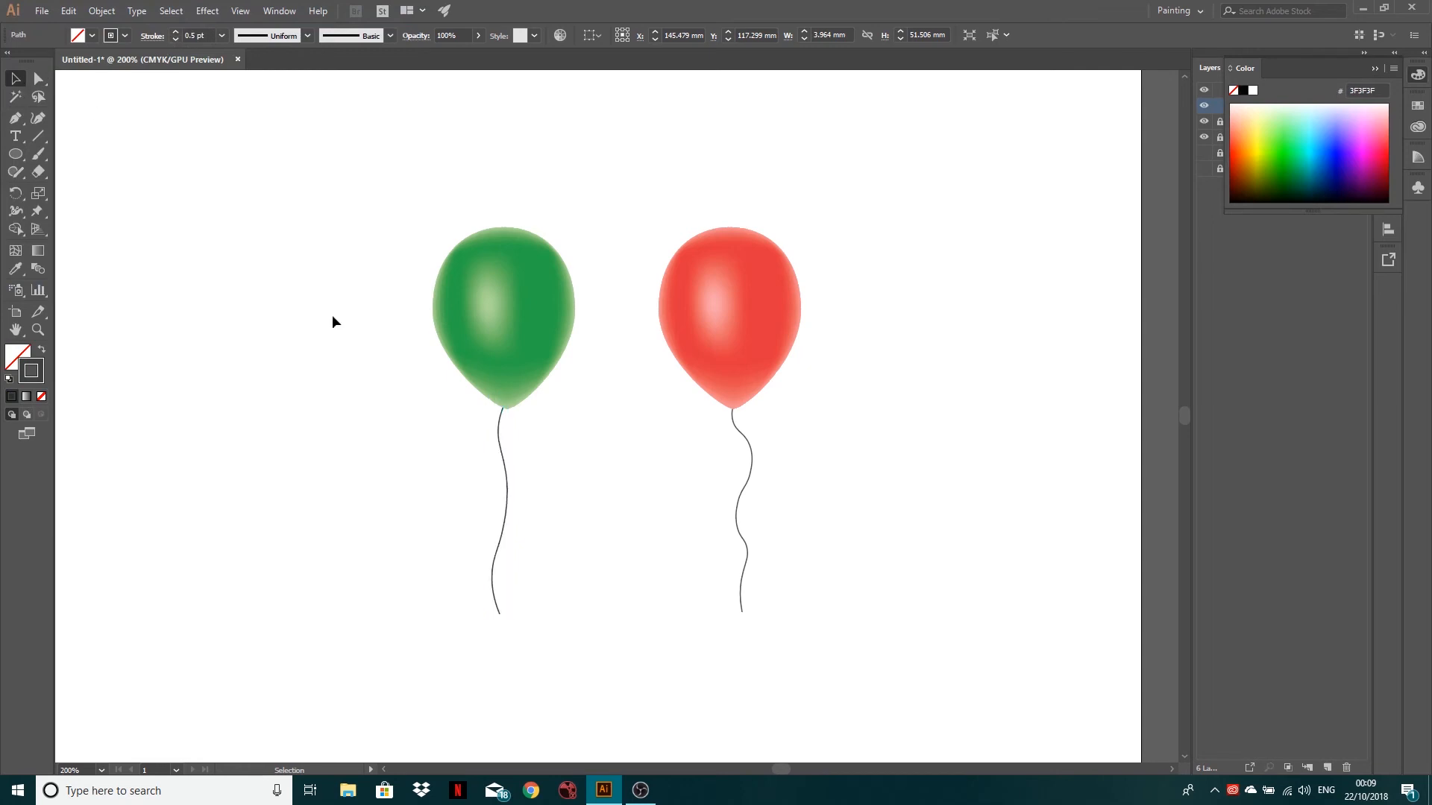
- Nudge the green balloon's string slightly right to center it under the tip, and lock the string's and green balloon's layers
click(505, 450)
key(Right)
key(Right)
key(Right)
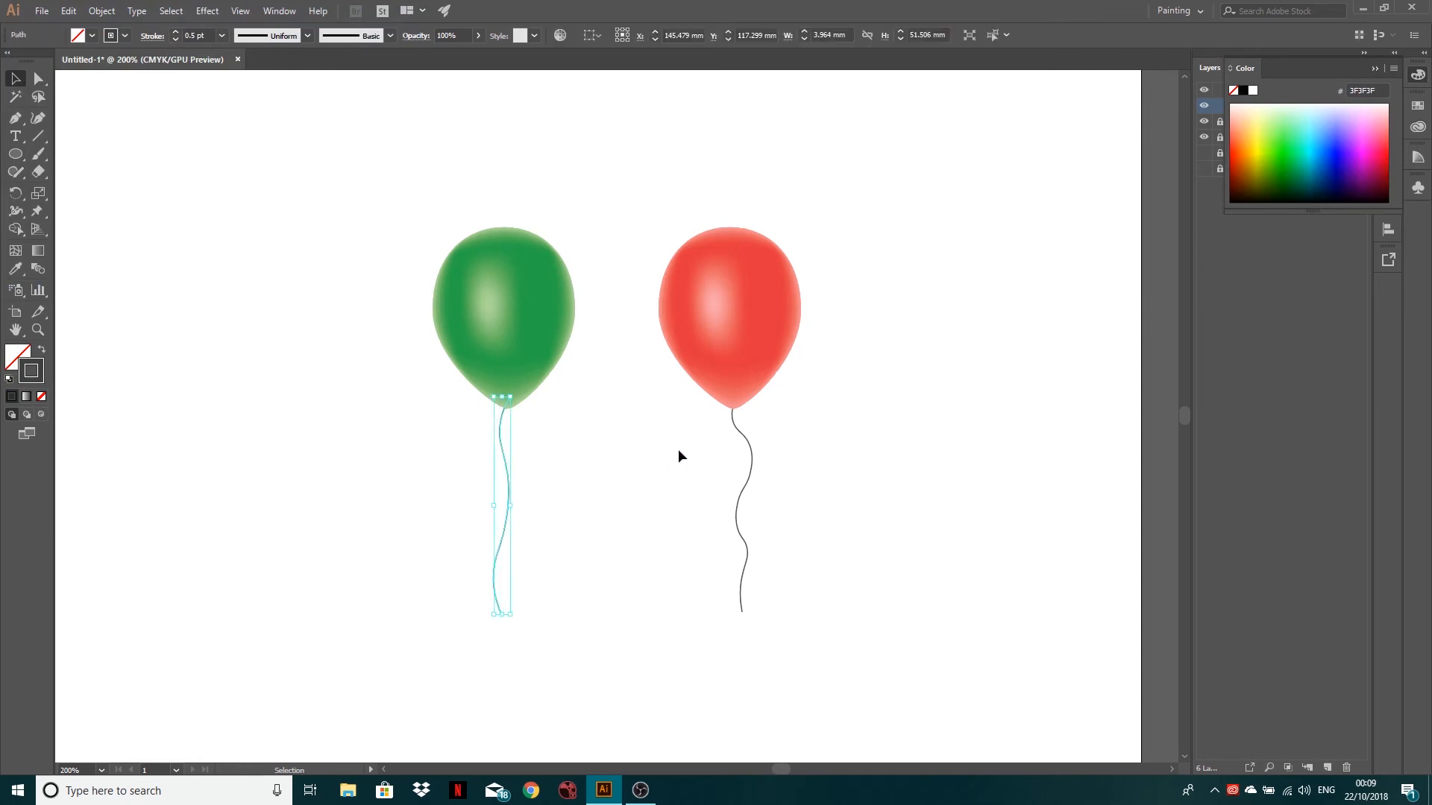
click(1209, 68)
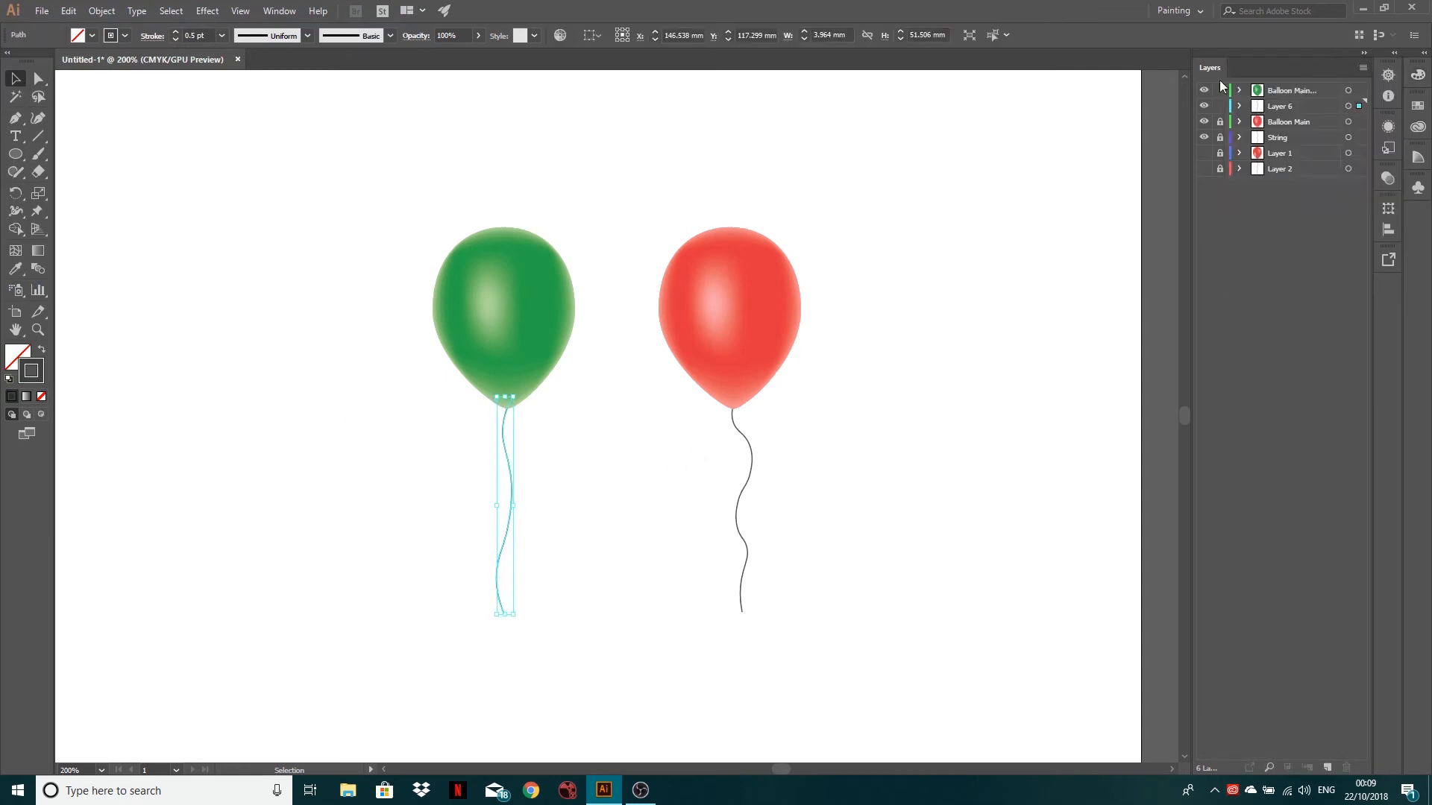
click(1220, 106)
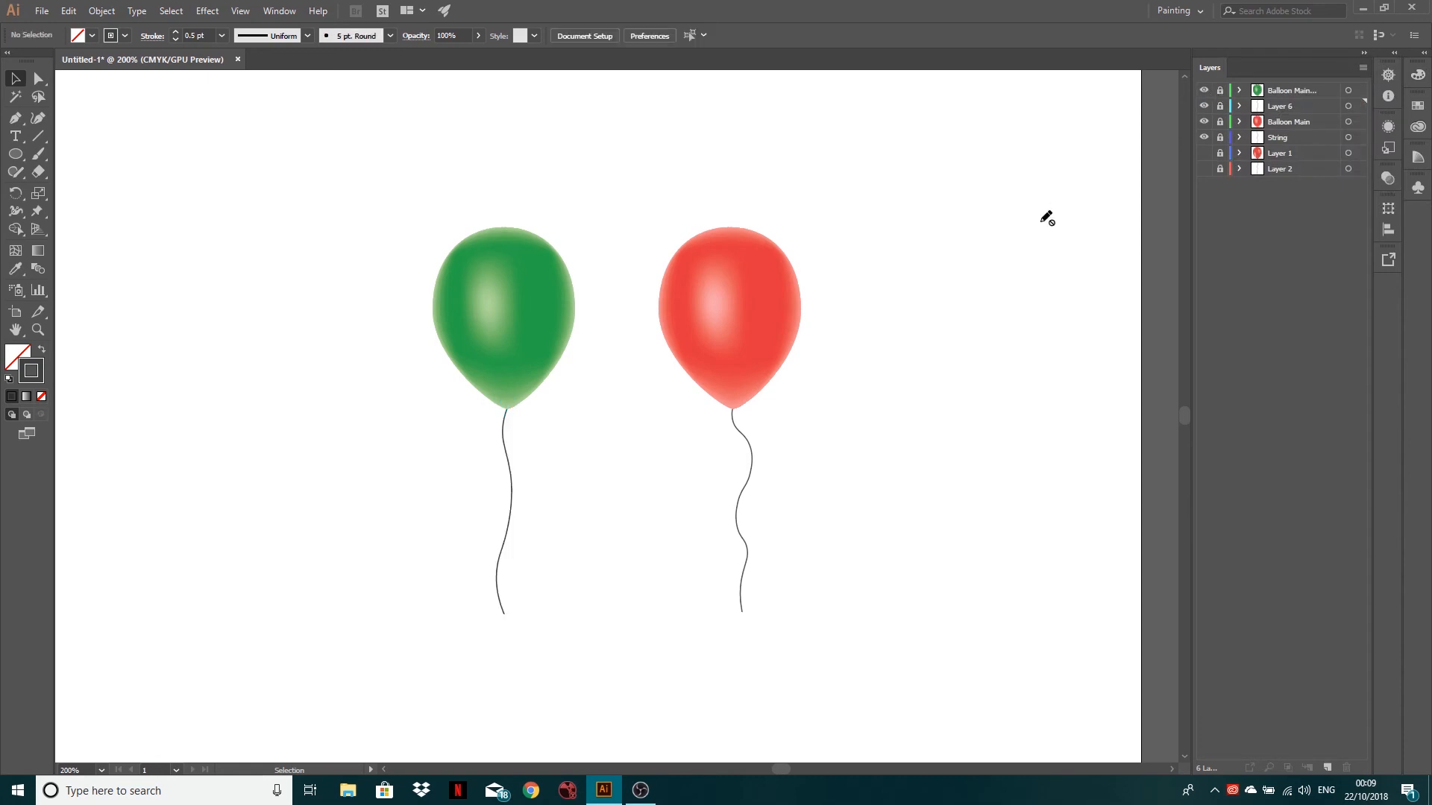